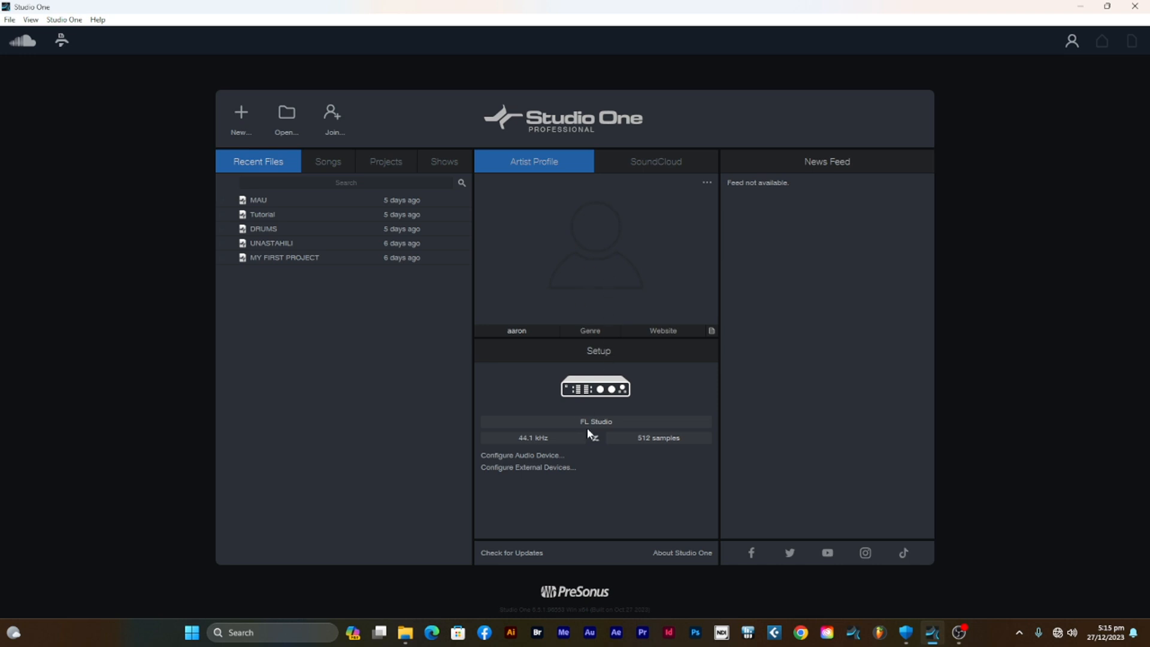
Check the available audio devices in the audio setup options, keeping FL Studio as the device
left_click(597, 393)
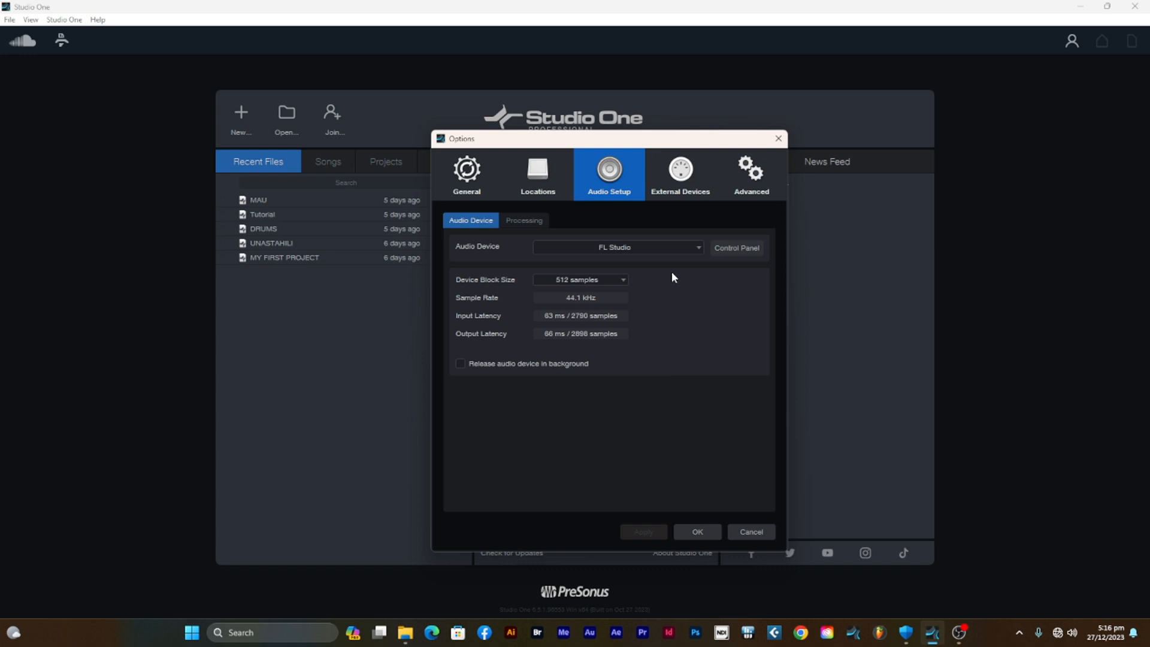
left_click(645, 250)
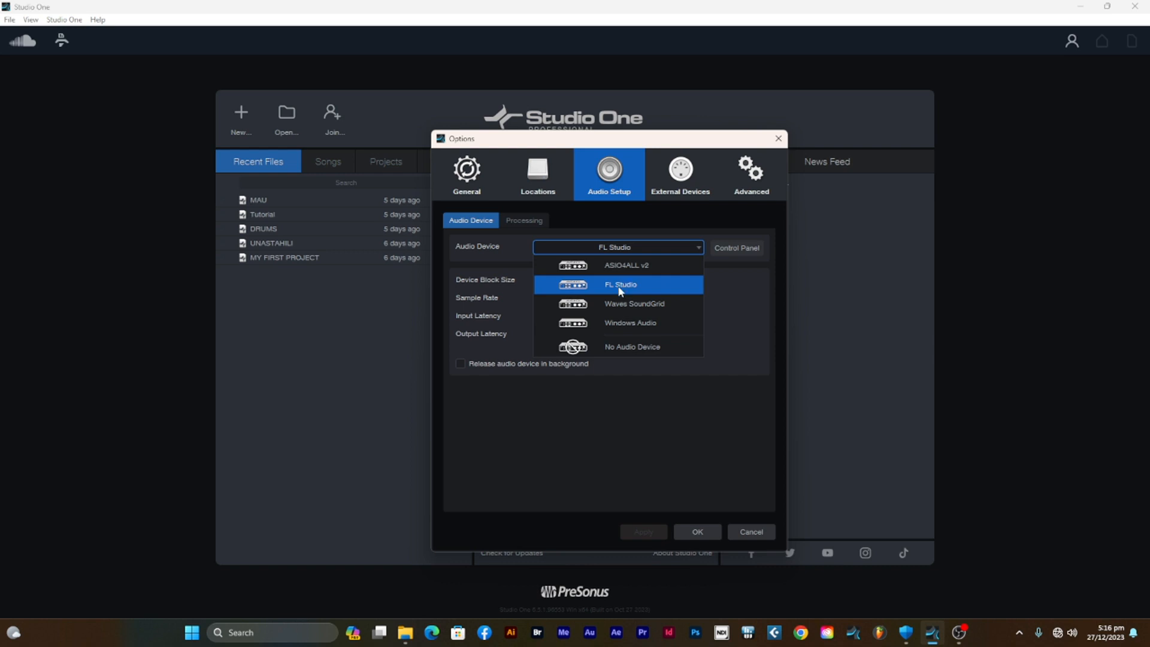
left_click(618, 421)
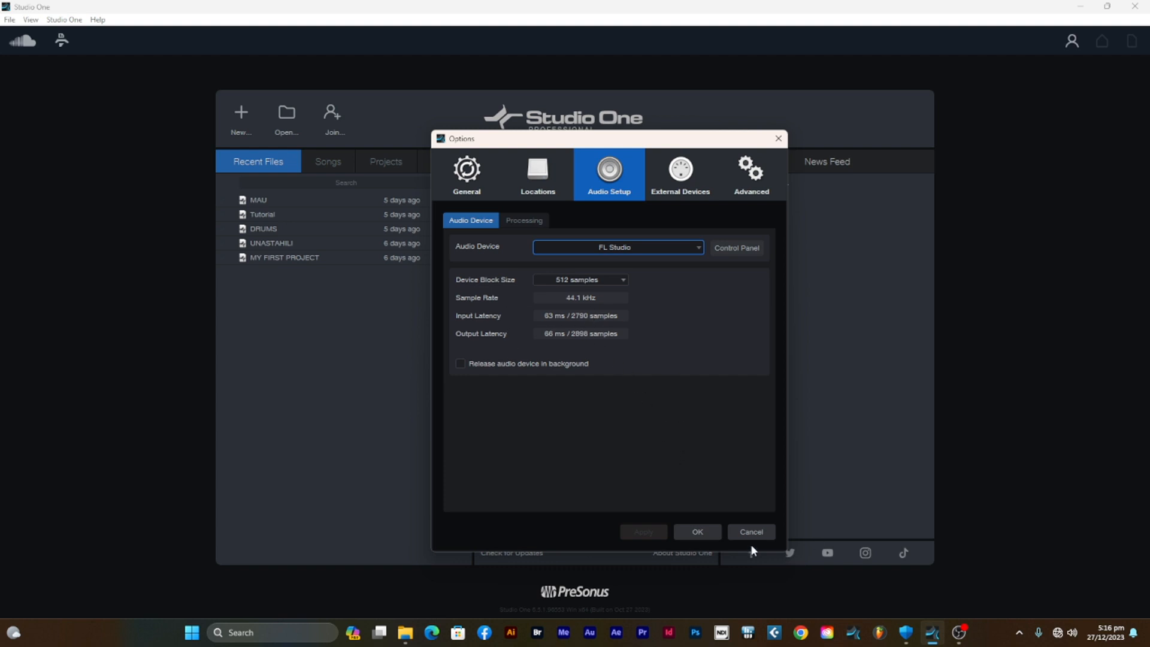
left_click(697, 531)
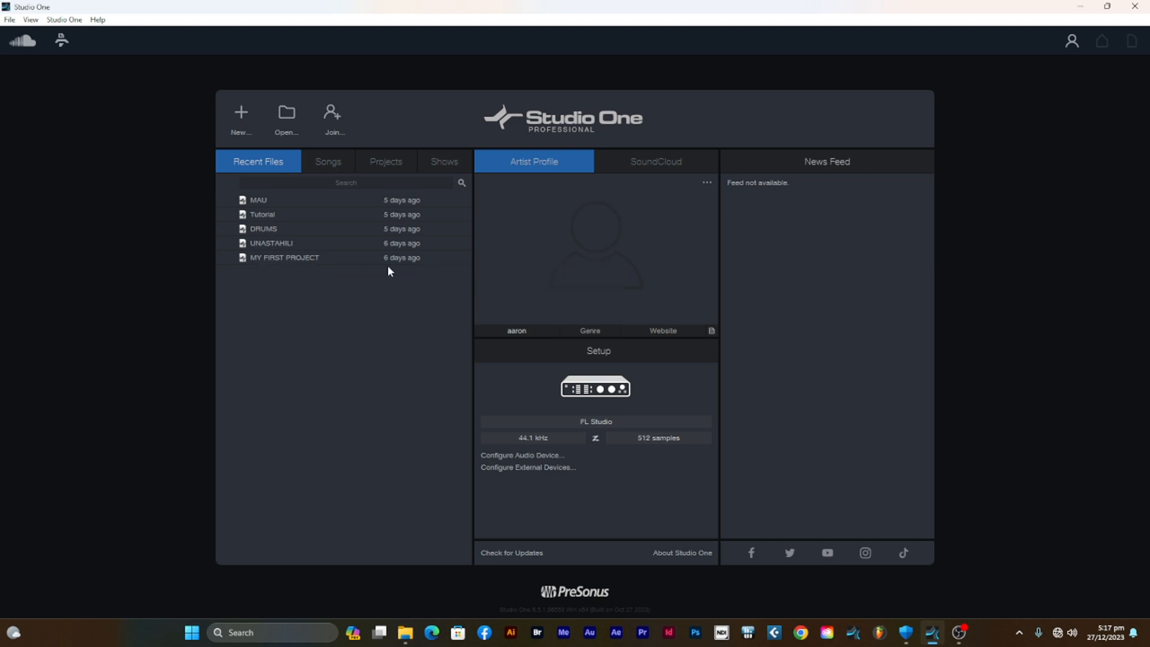
Start a new document and look through the built-in and user templates, staying with the Record and Mix template
left_click(236, 133)
left_click_drag(540, 188, 585, 163)
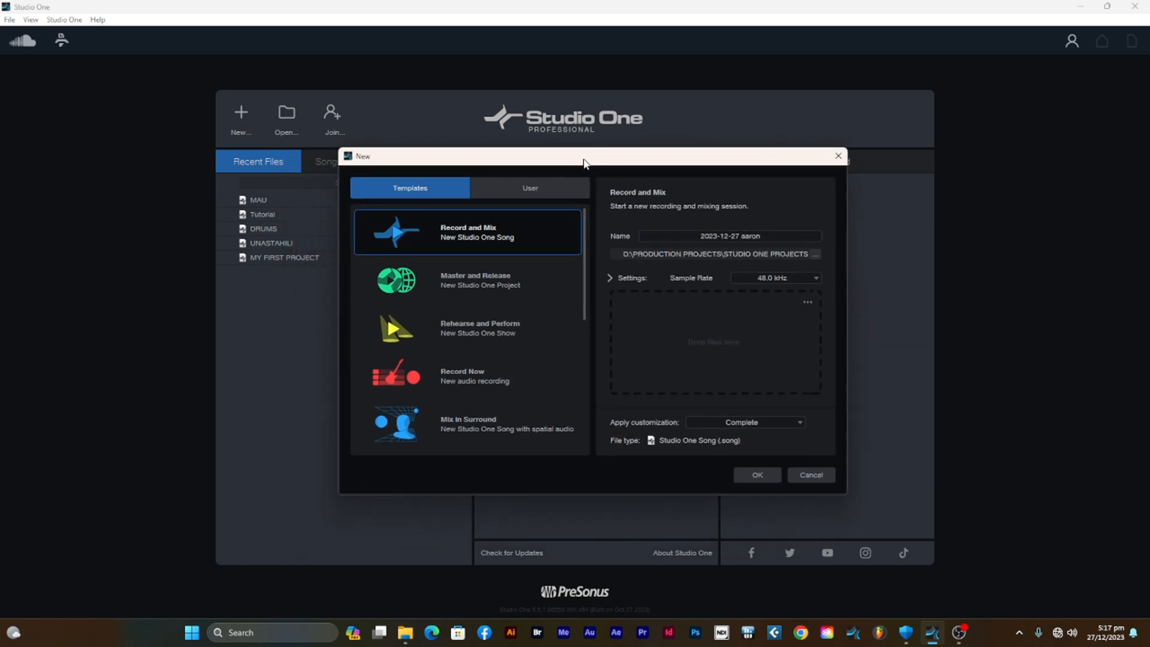
left_click_drag(585, 163, 579, 170)
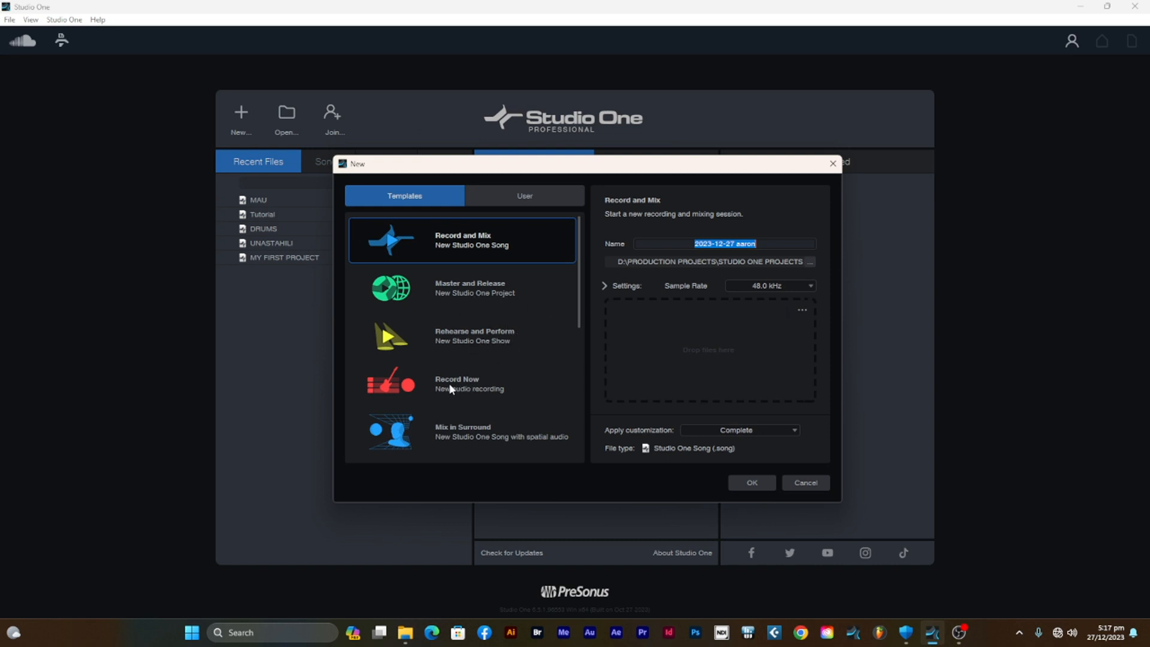
left_click_drag(577, 307, 584, 274)
left_click_drag(578, 173, 581, 173)
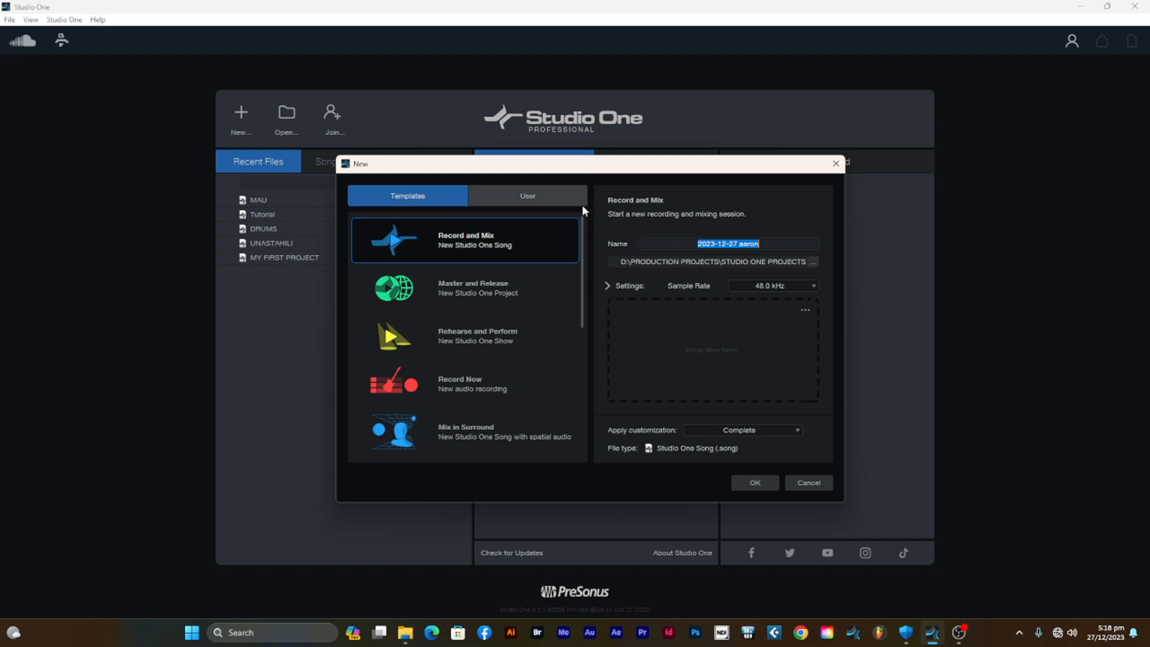
left_click_drag(552, 174, 549, 170)
left_click(525, 193)
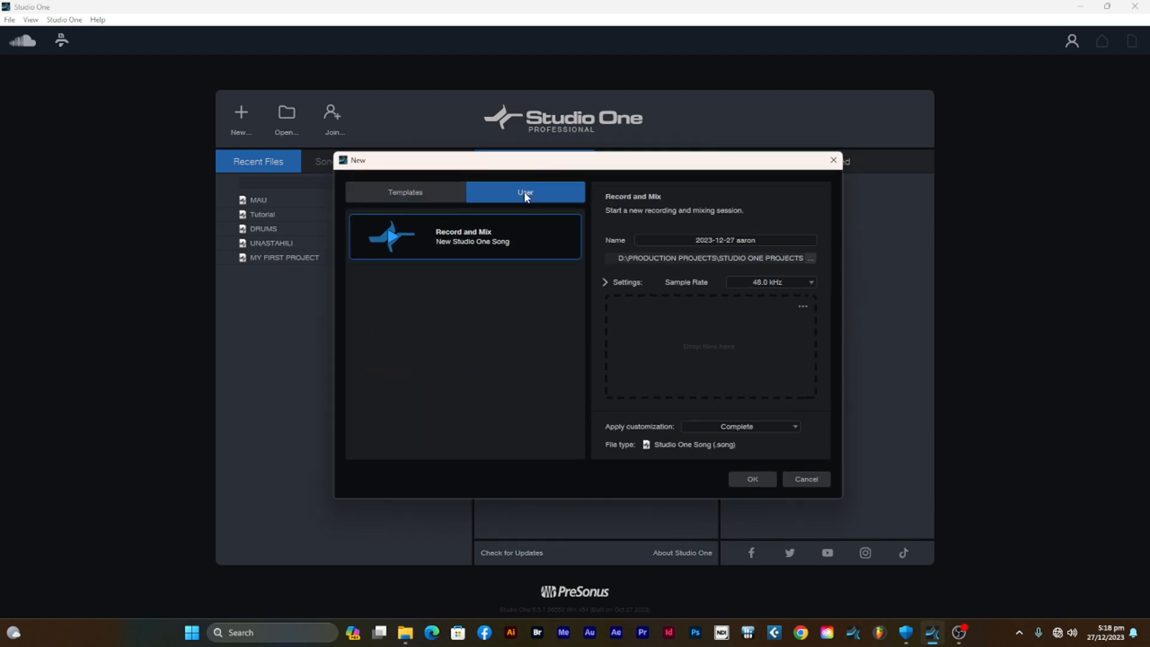
left_click(407, 194)
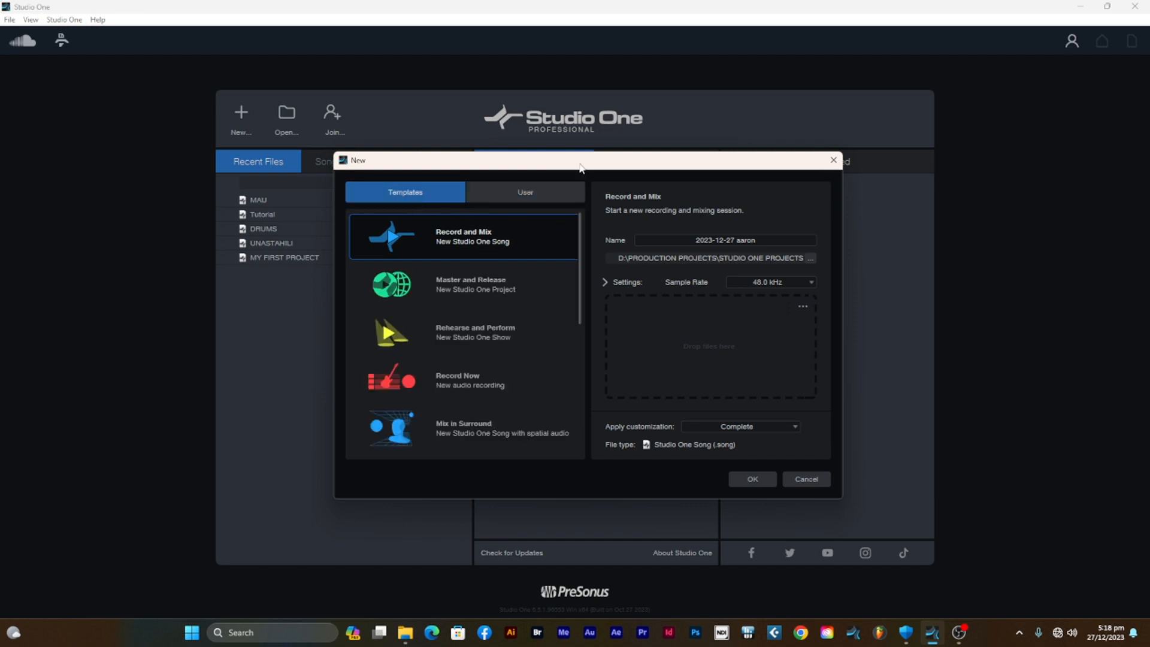
left_click_drag(579, 167, 561, 167)
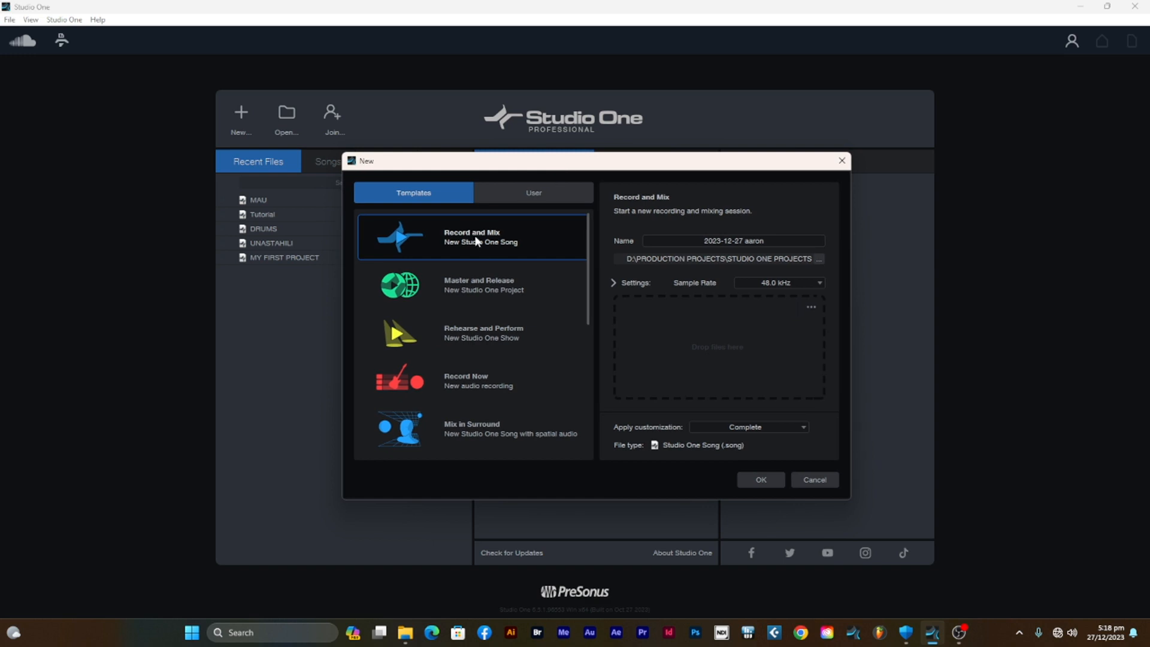
Name the new Record and Mix song TUTORIAL
left_click(761, 241)
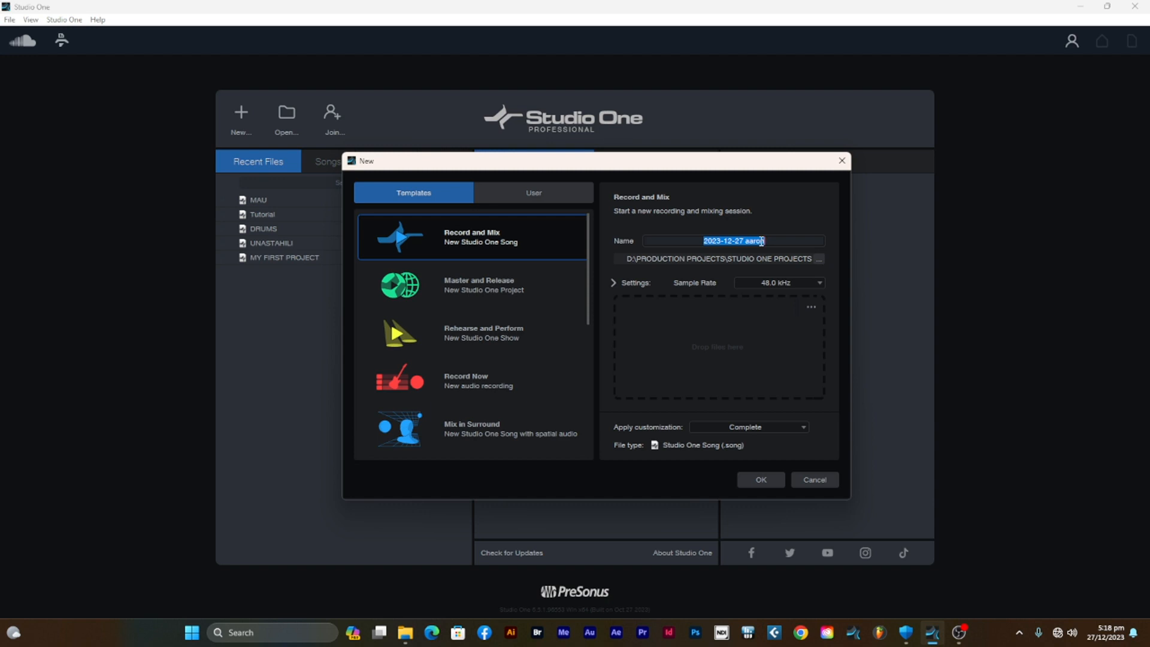
type("TUTORIAL")
mouse_move(609, 167)
left_mouse_down()
mouse_move(618, 163)
mouse_move(607, 157)
left_mouse_up()
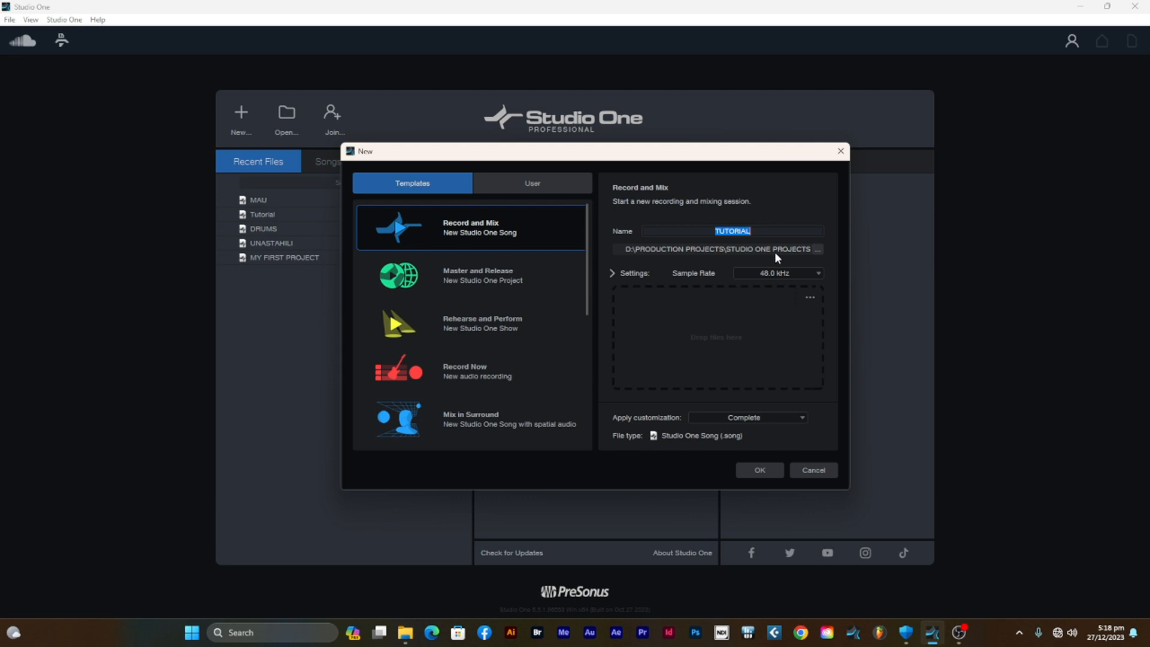
left_click(817, 249)
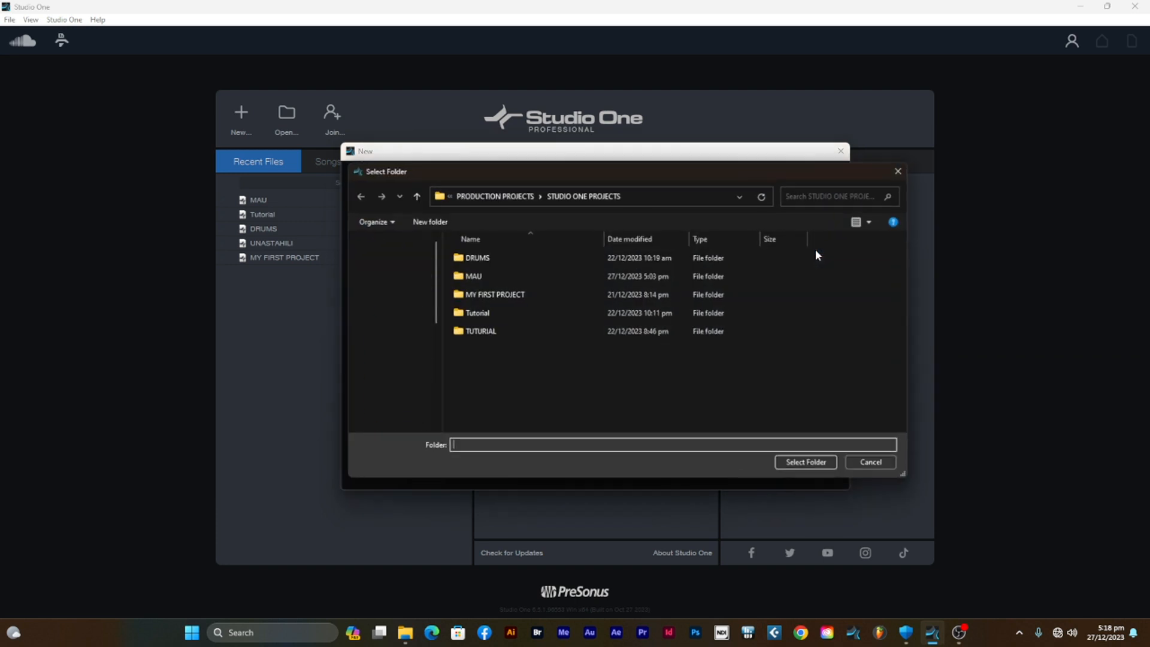
left_click(595, 160)
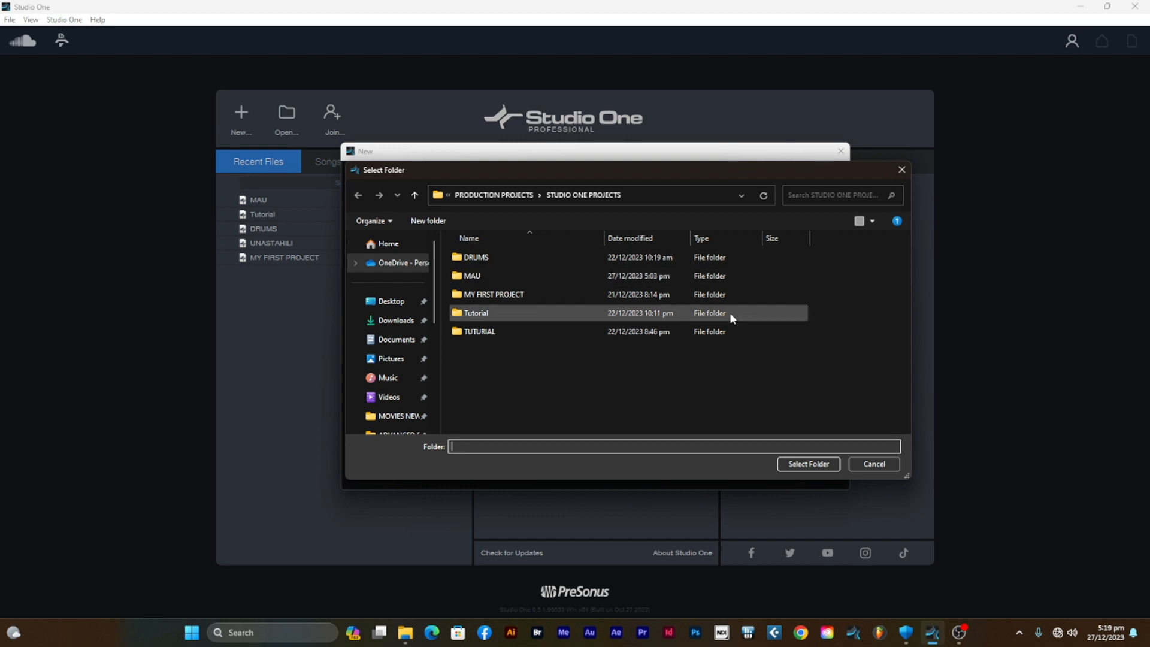
left_click(869, 466)
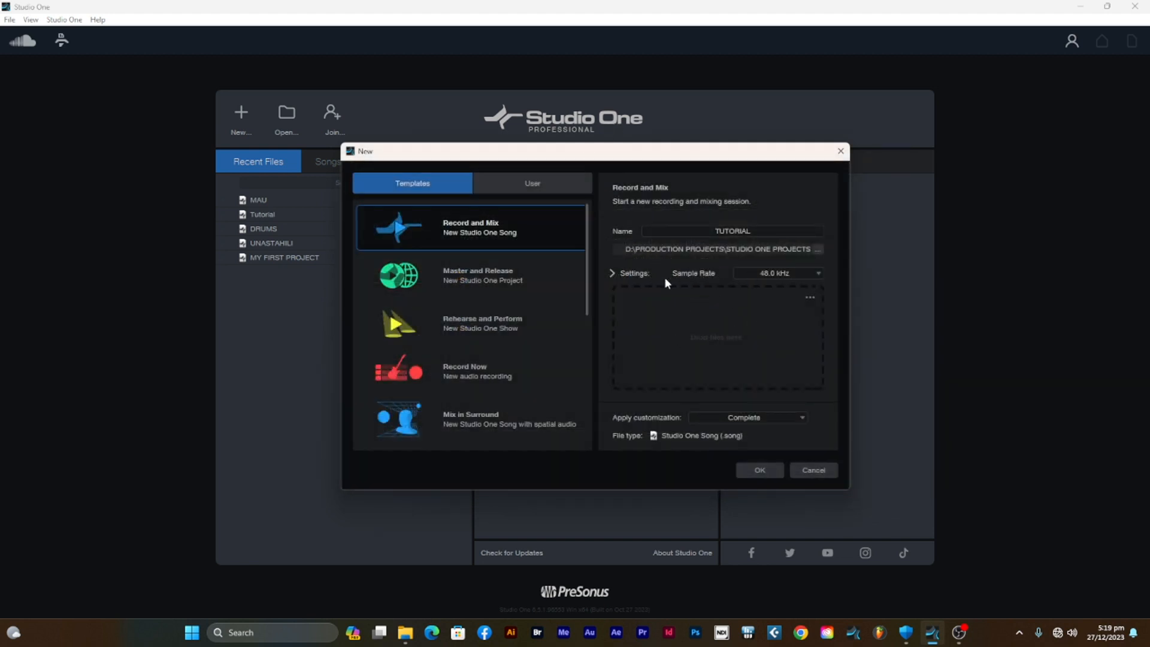
Choose a 48.0 kHz sample rate for the song and create it
left_click(816, 274)
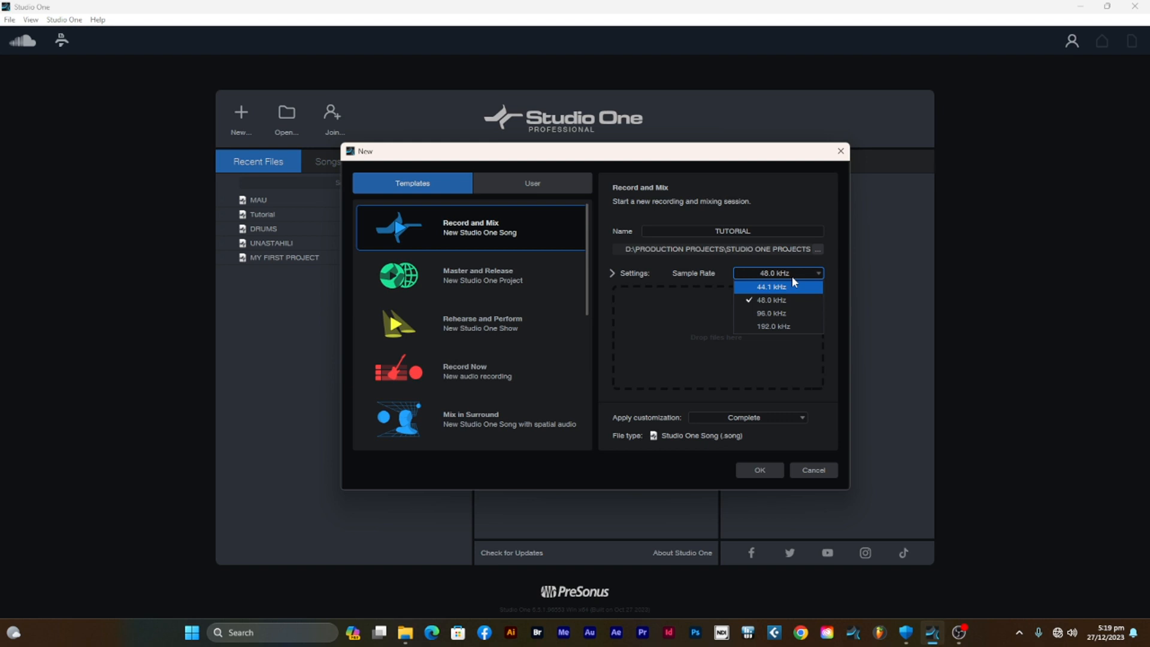
left_click(777, 306)
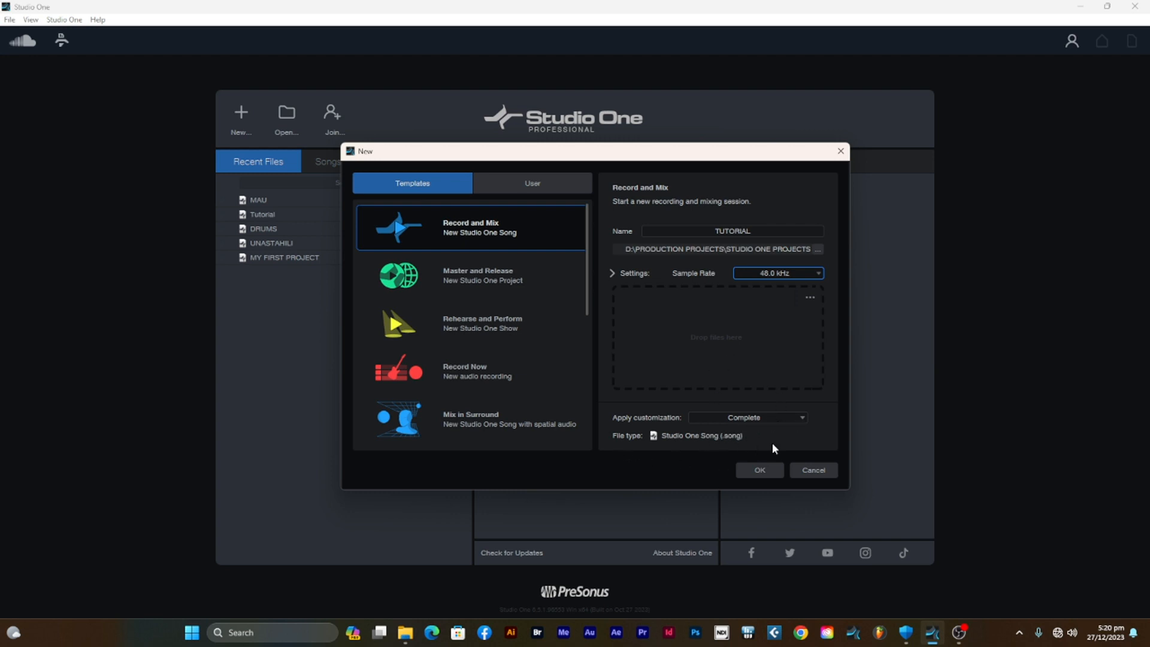
left_click(761, 472)
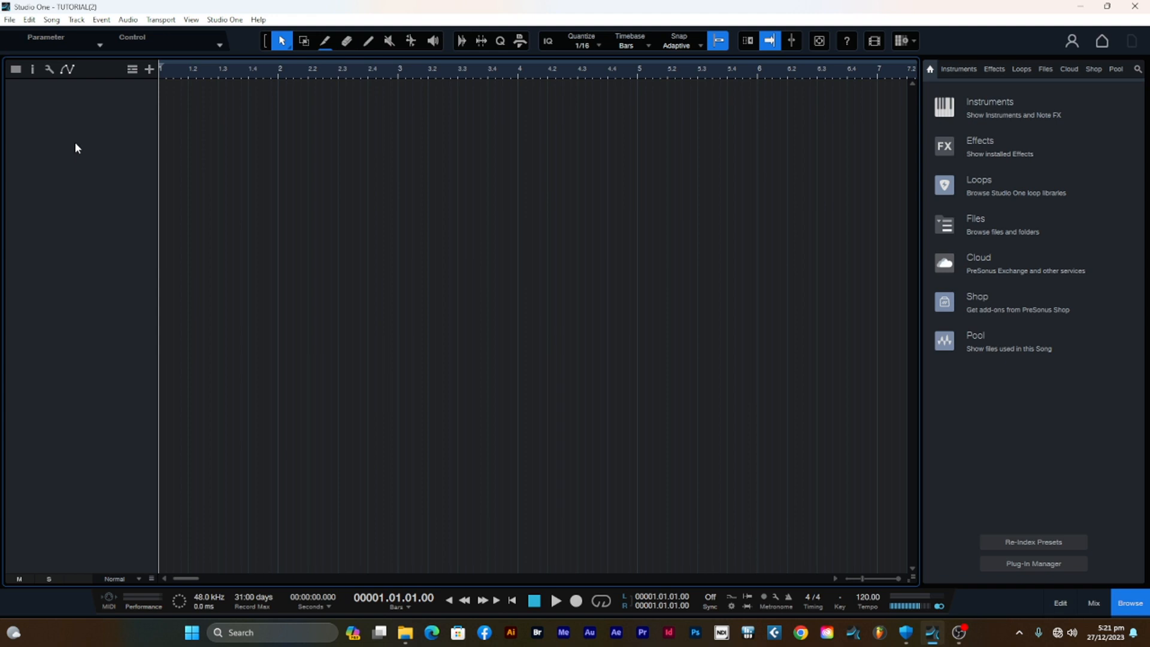
right_click(97, 116)
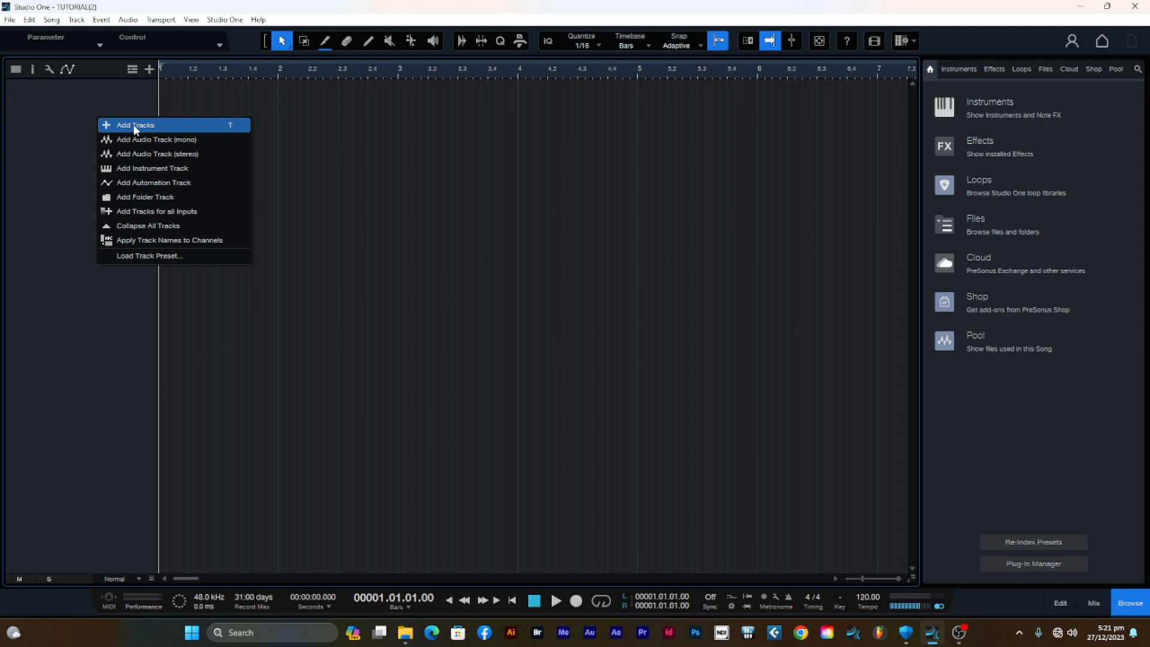
left_click(88, 128)
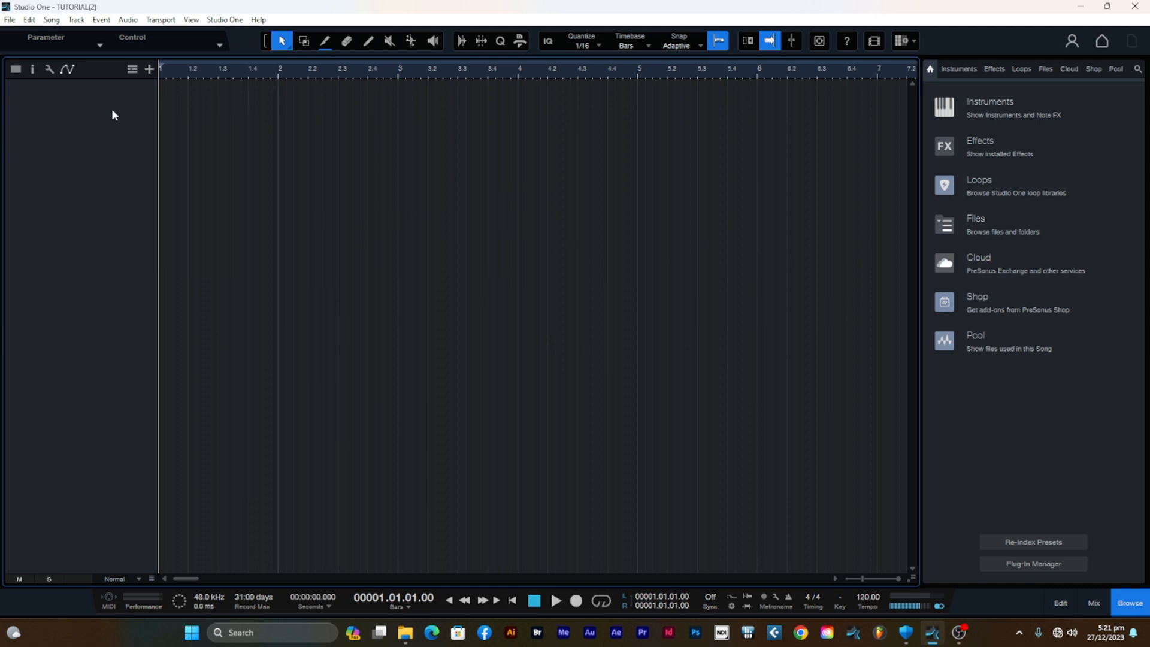
left_click(149, 70)
left_click_drag(573, 196, 556, 133)
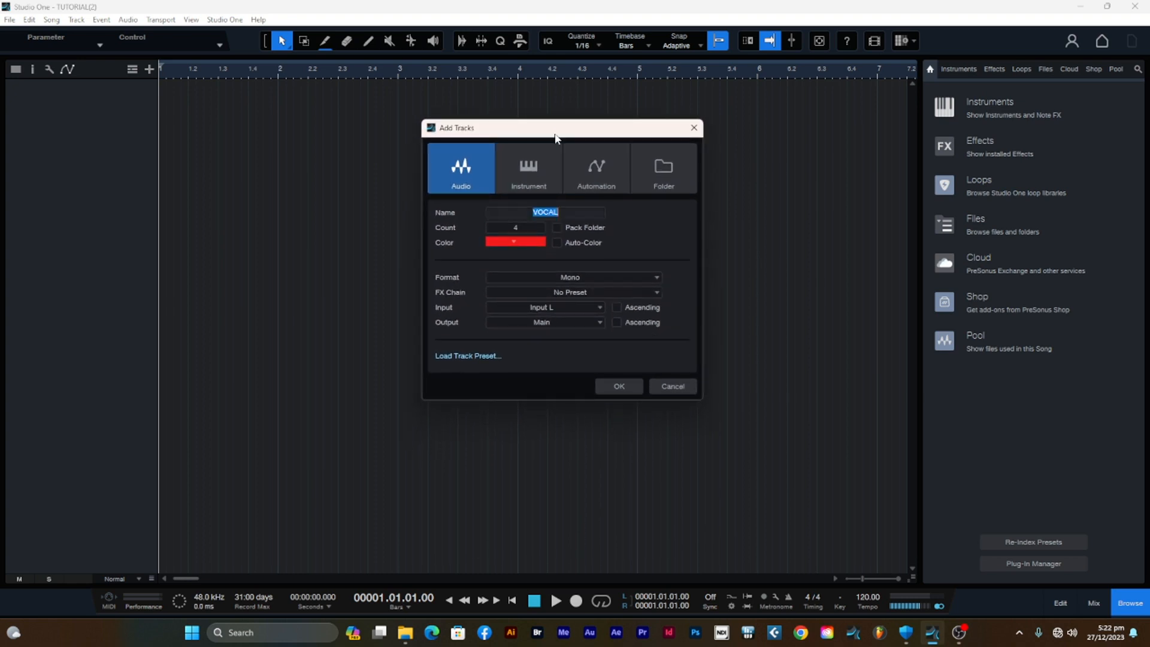
left_click_drag(553, 135, 538, 145)
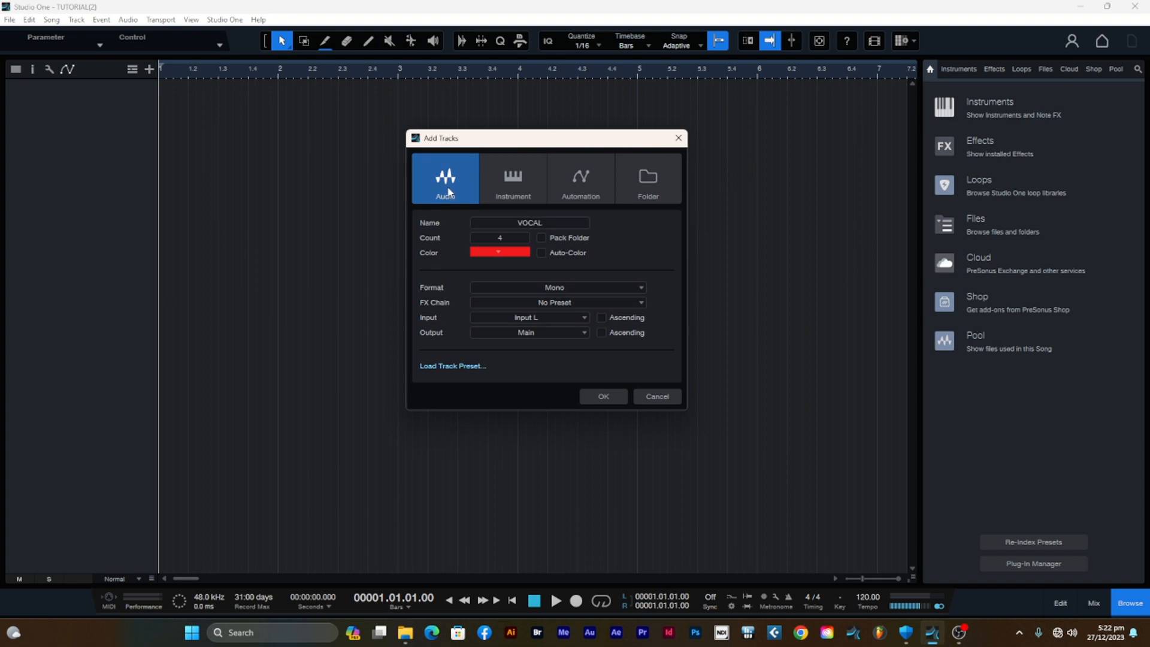
left_click(513, 191)
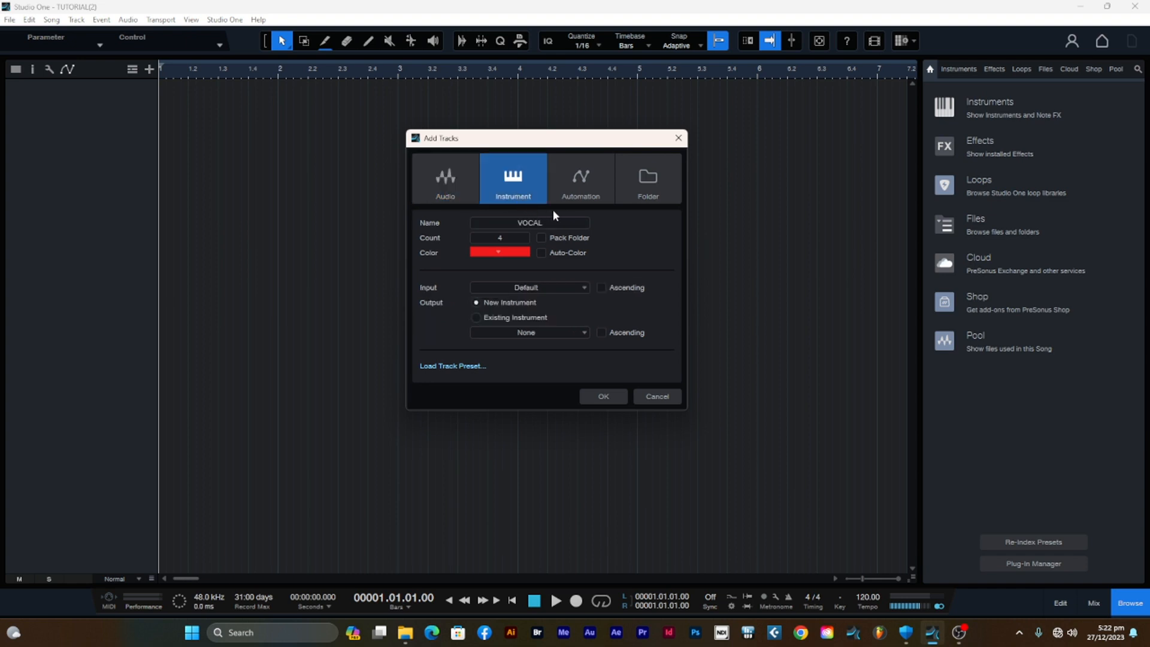
left_click(440, 185)
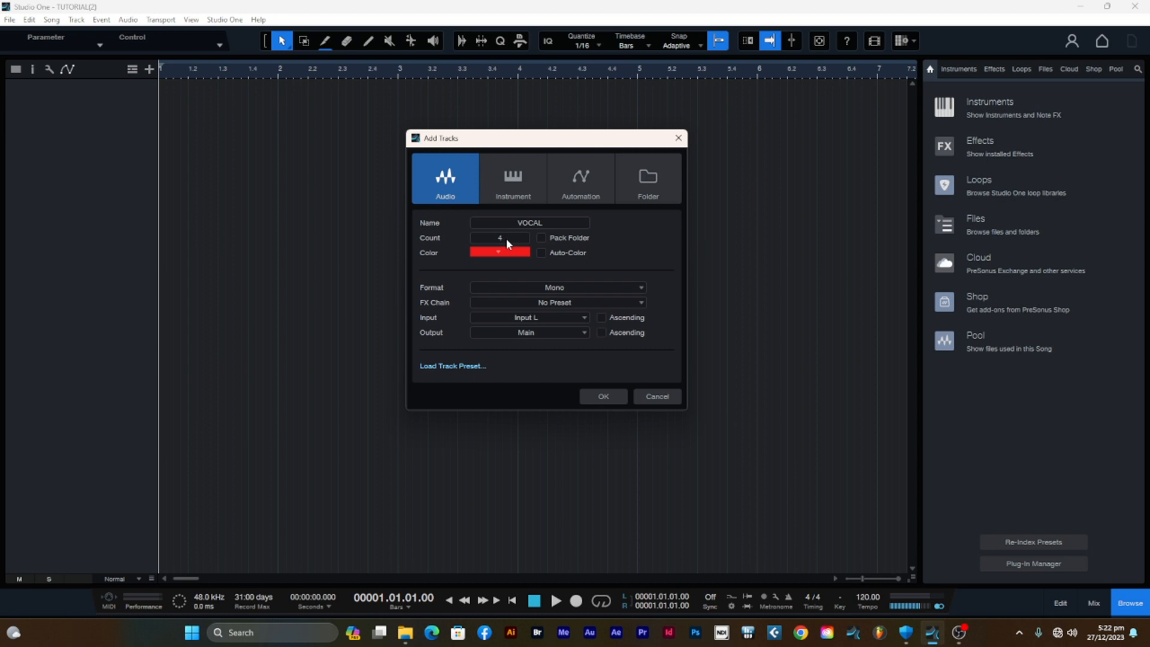
left_click(657, 398)
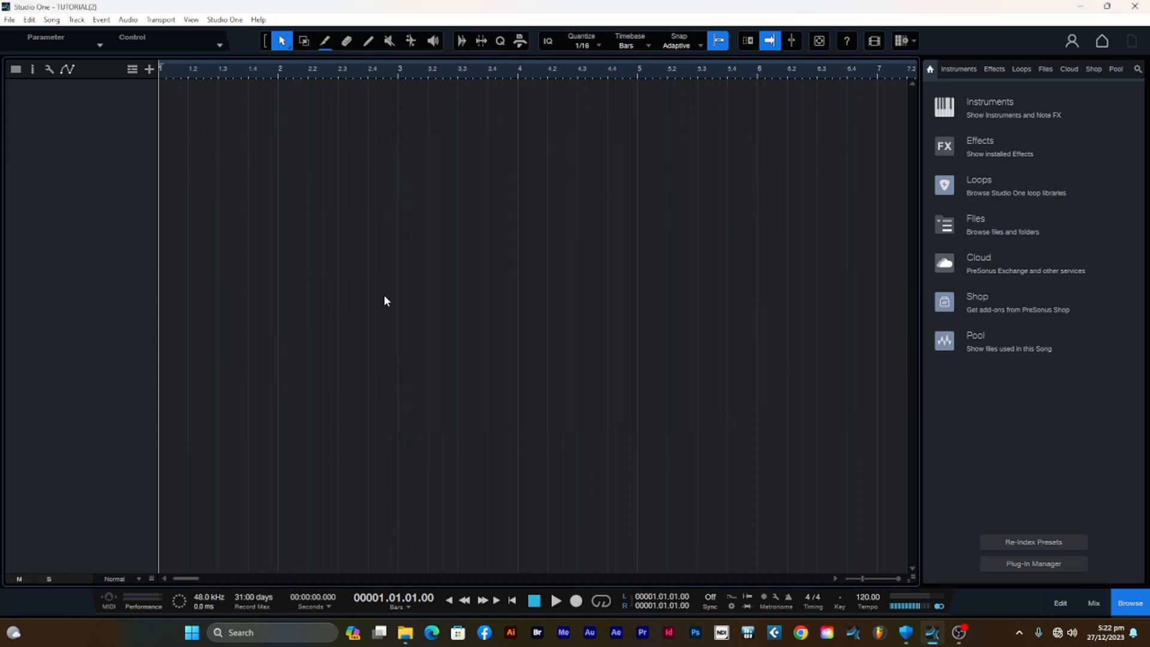
Begin adding audio tracks to the song, with VOCAL as the track name and a count of 4
double_click(63, 176)
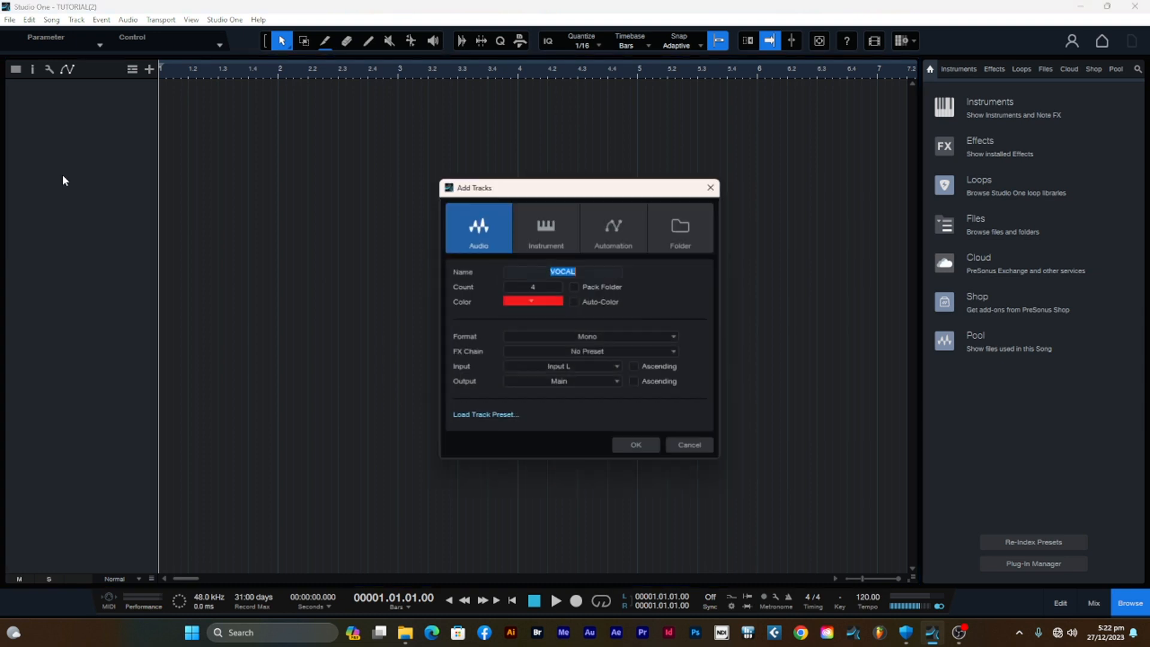
left_click_drag(588, 199, 565, 150)
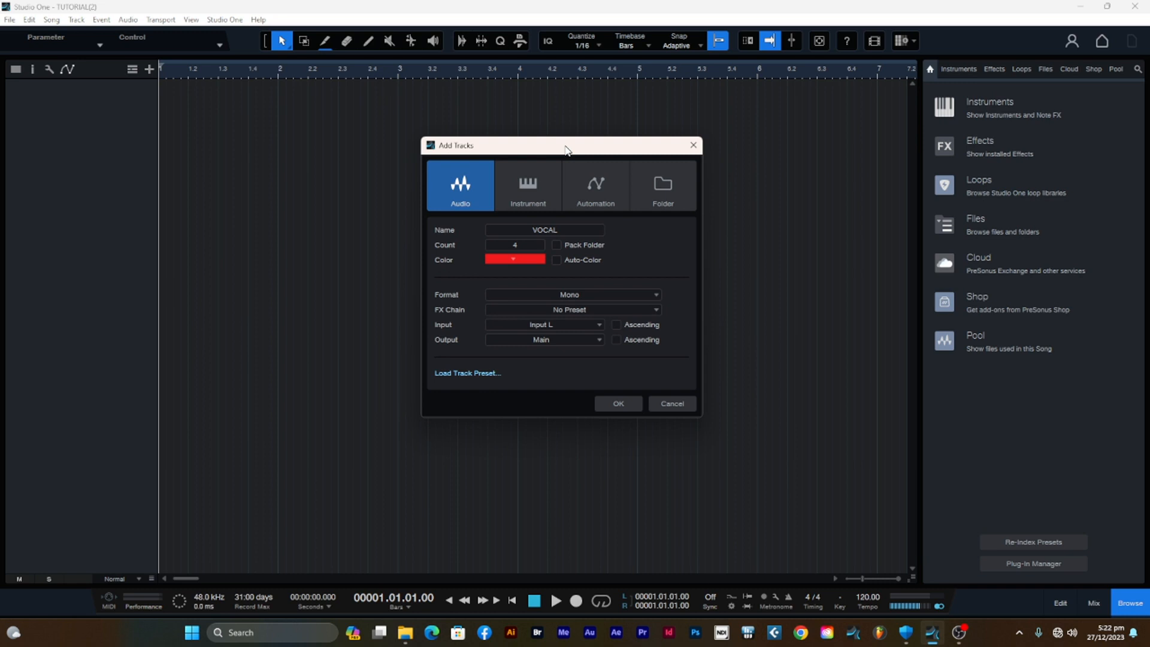
left_click_drag(568, 150, 568, 146)
left_click(566, 227)
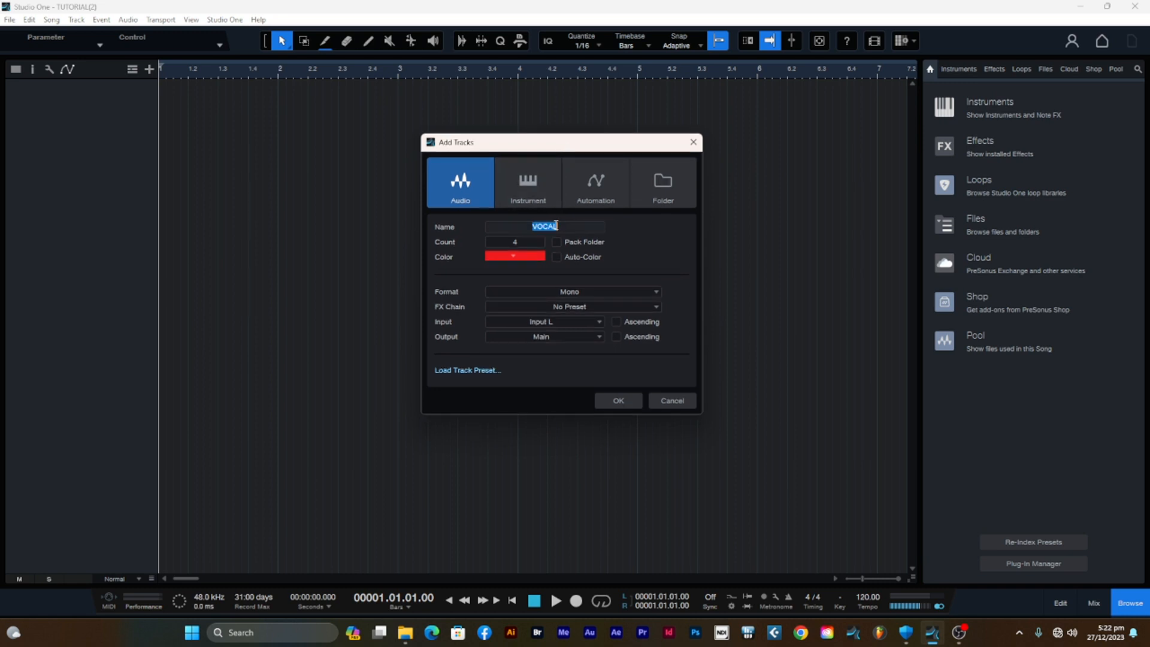
left_click(565, 226)
left_click_drag(565, 226, 529, 224)
left_click(511, 227)
key("shift+Right")
key("shift+Right")
key("shift+Right")
key("shift+Right")
key("shift+Right")
left_click(520, 242)
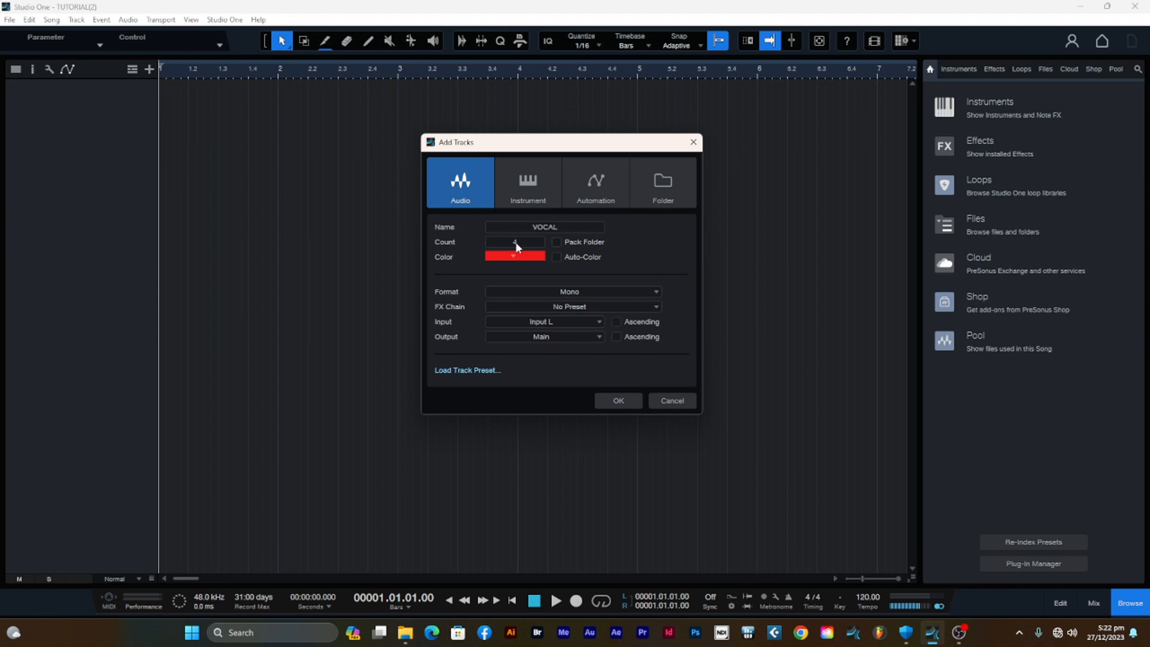
Set the color of the new VOCAL tracks to yellow
left_click(512, 255)
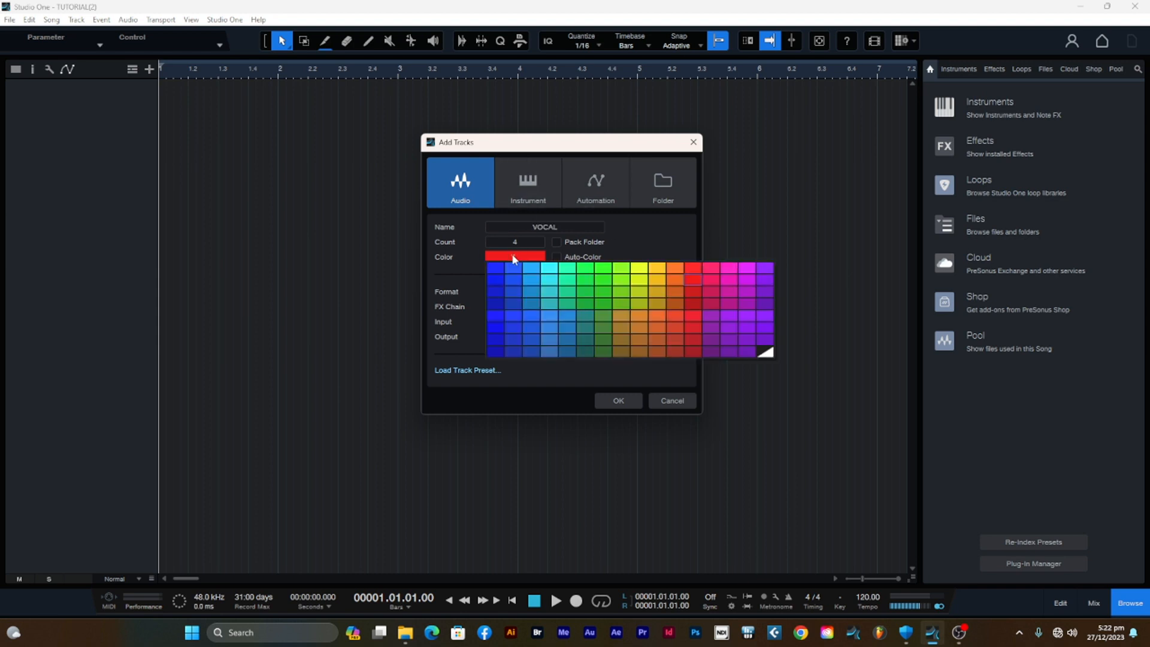
left_click(640, 271)
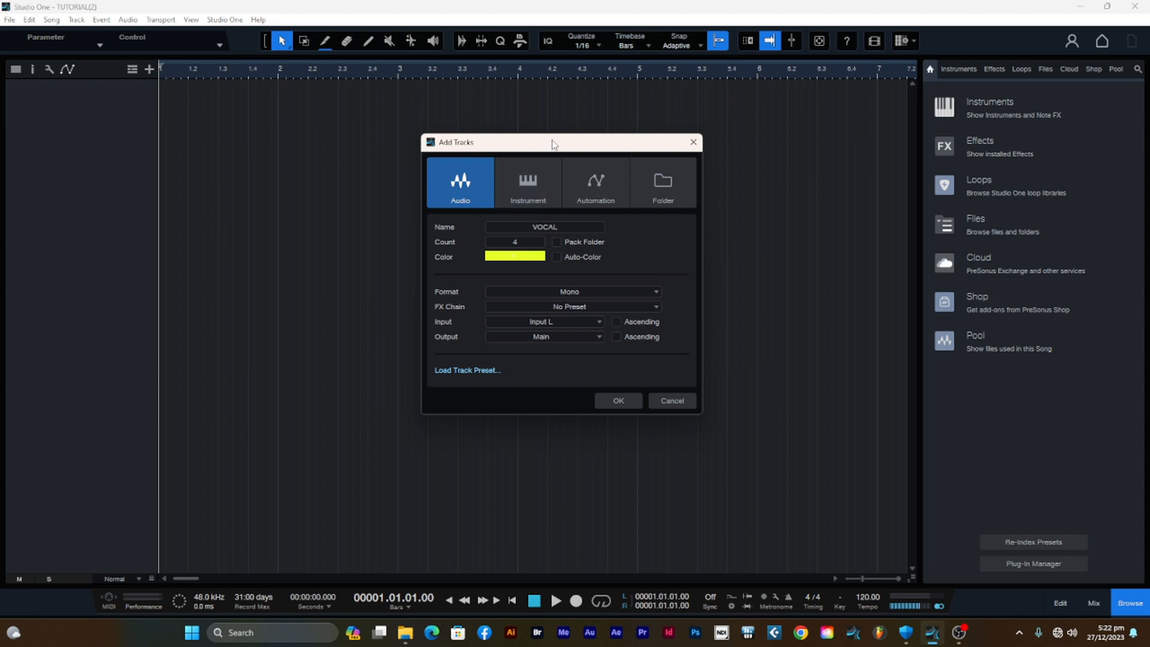
left_click_drag(552, 143, 546, 125)
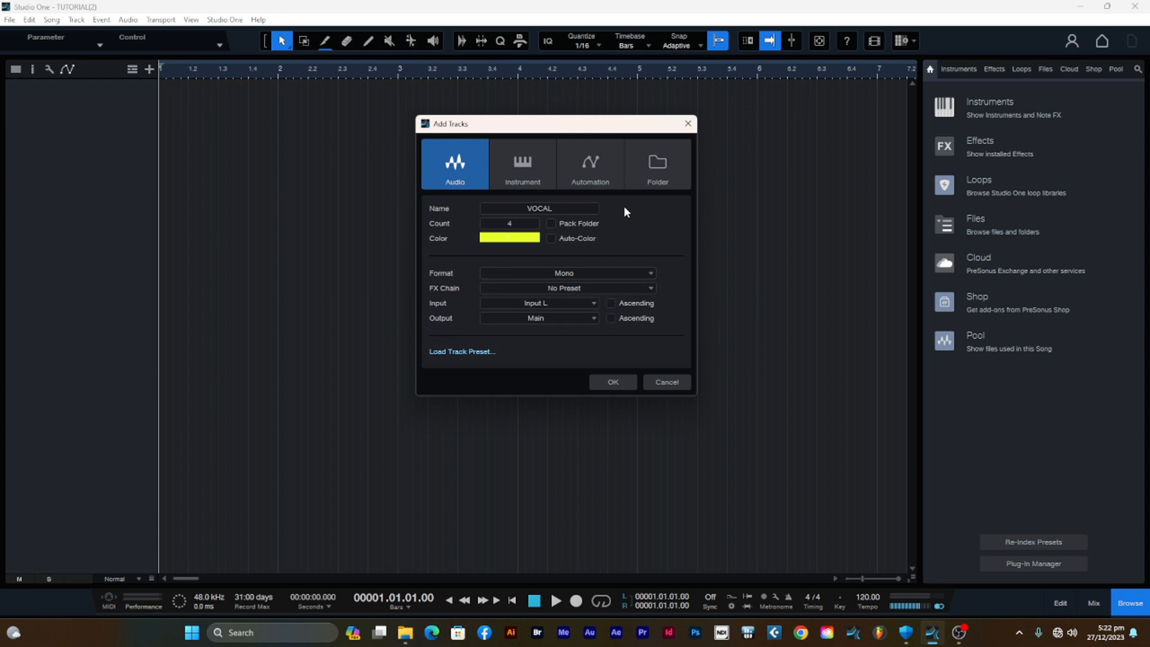
Create the four VOCAL tracks in Mono format with Input L as their input
left_click(571, 275)
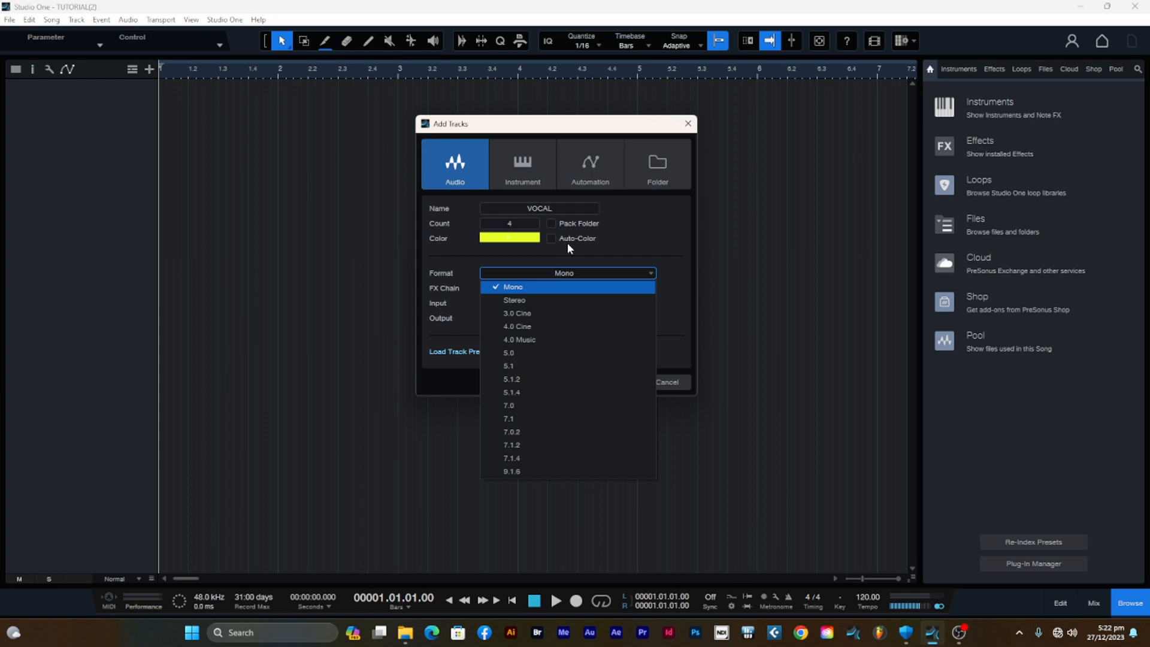
left_click(524, 291)
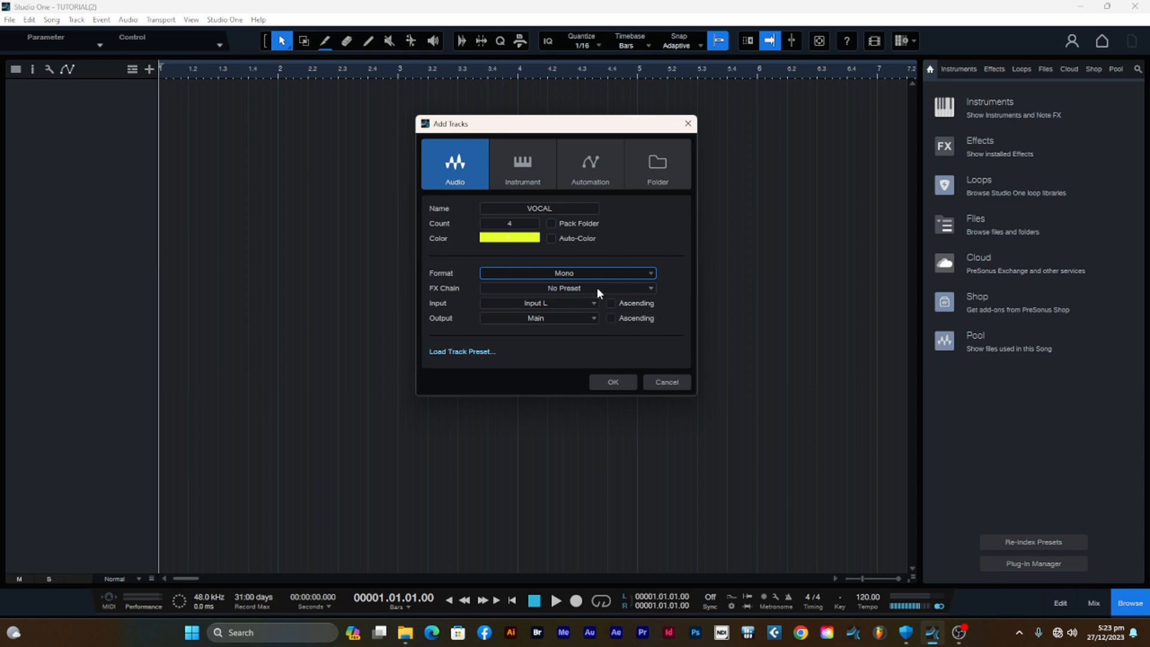
left_click(554, 306)
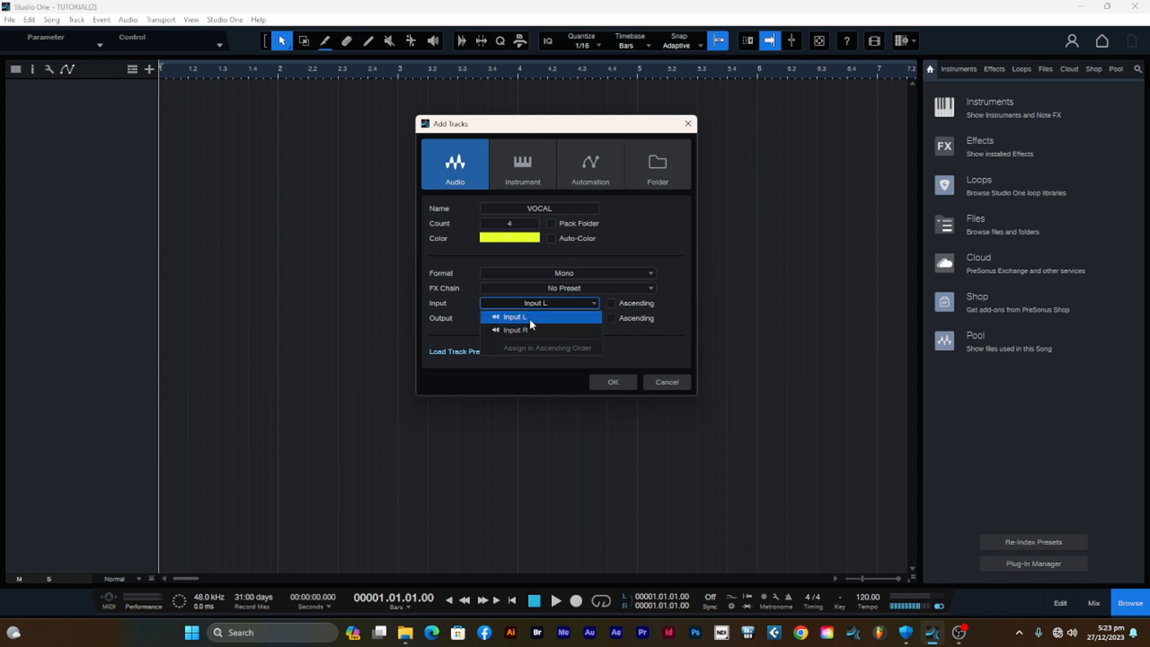
left_click(529, 319)
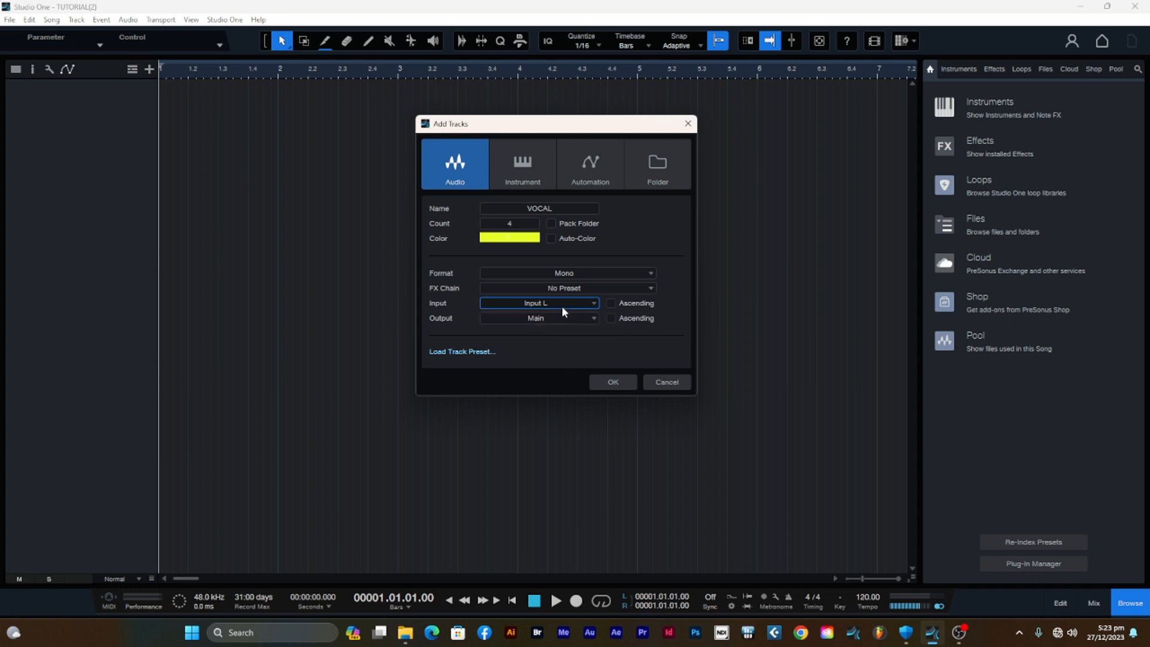
left_click_drag(548, 136, 555, 129)
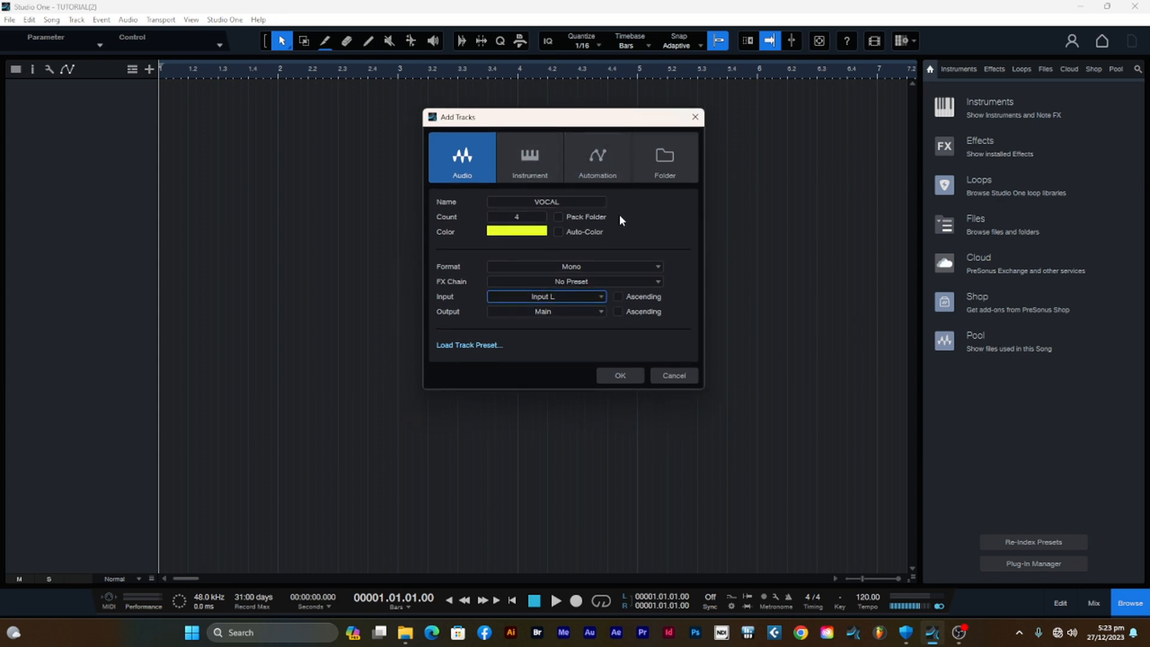
left_click_drag(561, 123, 566, 131)
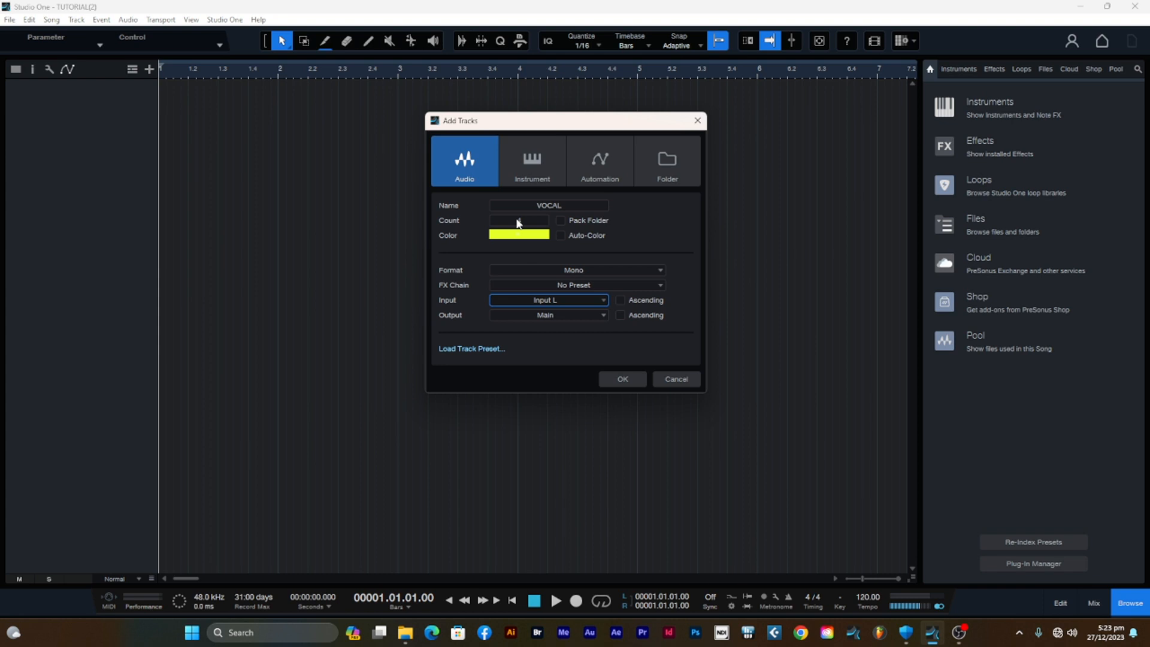
left_click(620, 380)
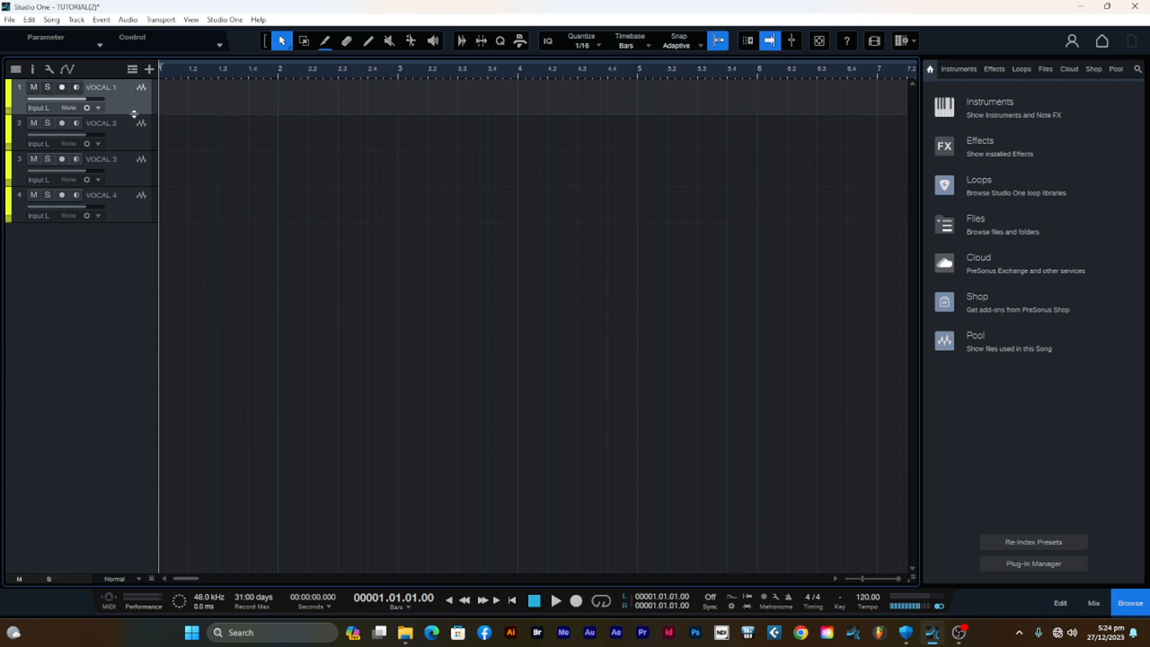
Make the VOCAL 1 track taller and arm it for recording with input monitoring off
left_click_drag(133, 114, 133, 137)
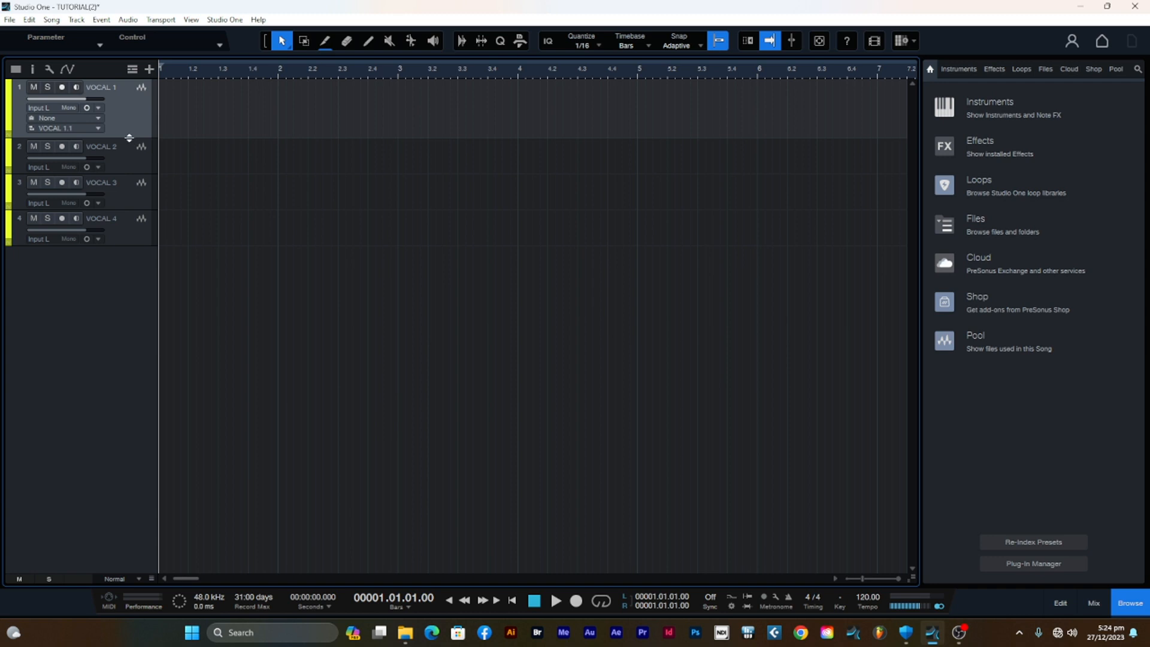
left_click(62, 89)
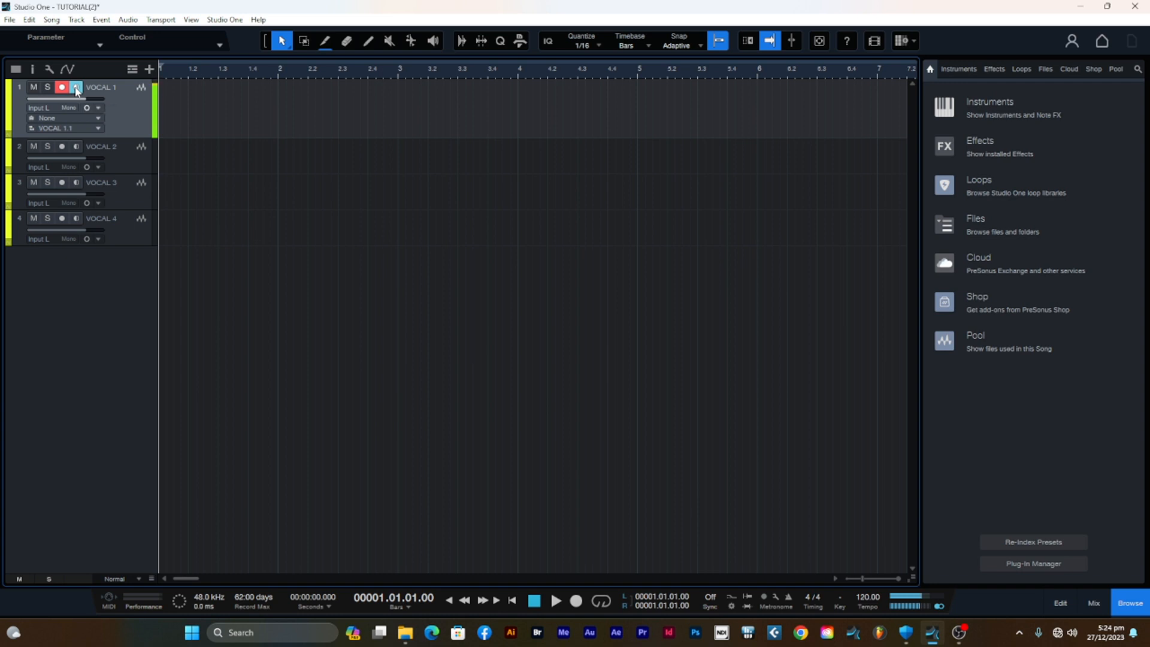
left_click(76, 89)
Record a vocal take of about 14 seconds on the VOCAL 1 track from the start of the song
mouse_move(154, 124)
left_click(576, 601)
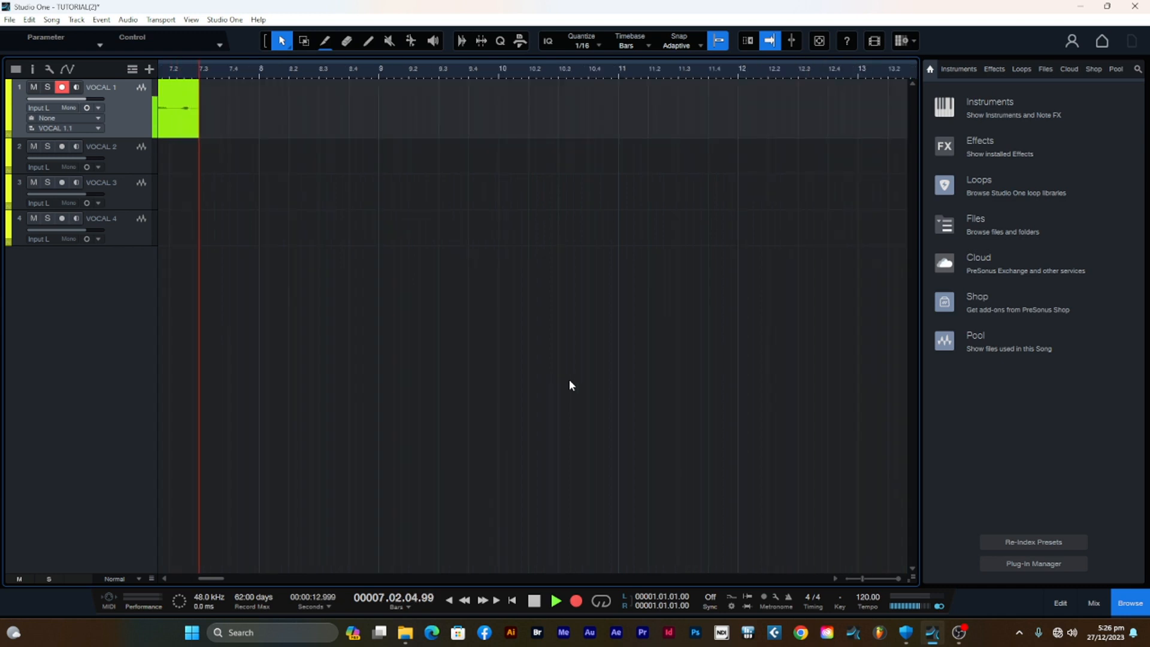
key("space")
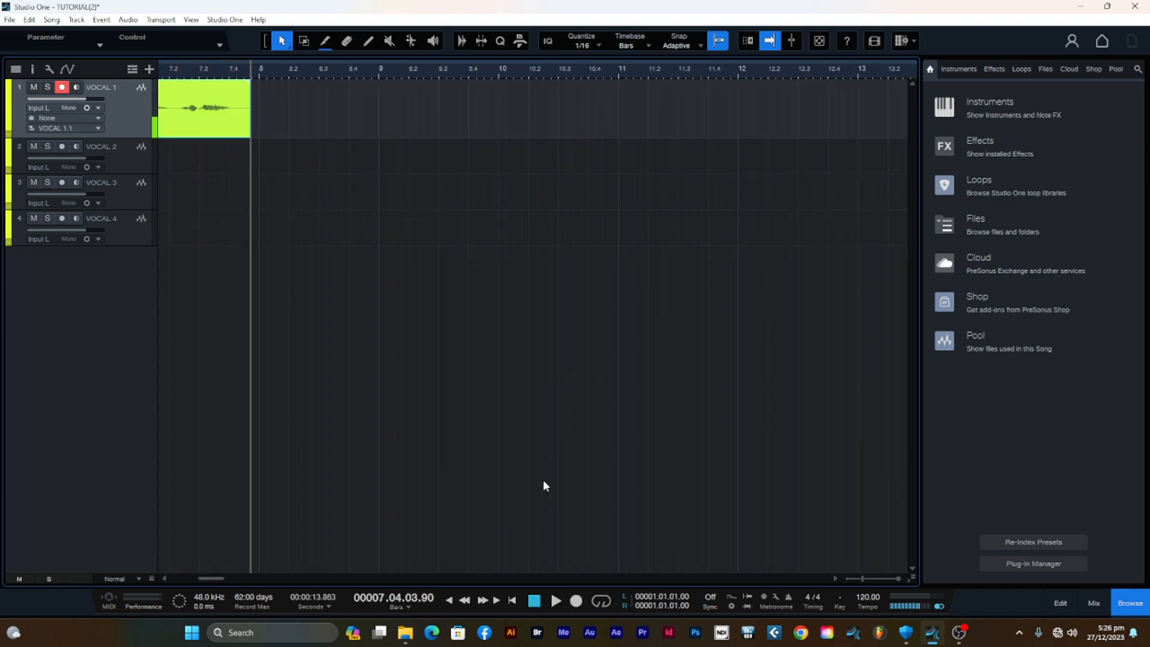
Trim the silent beginning of the VOCAL 1 take up to about beat 1.4 and move the event to the song start
left_click_drag(214, 578, 185, 579)
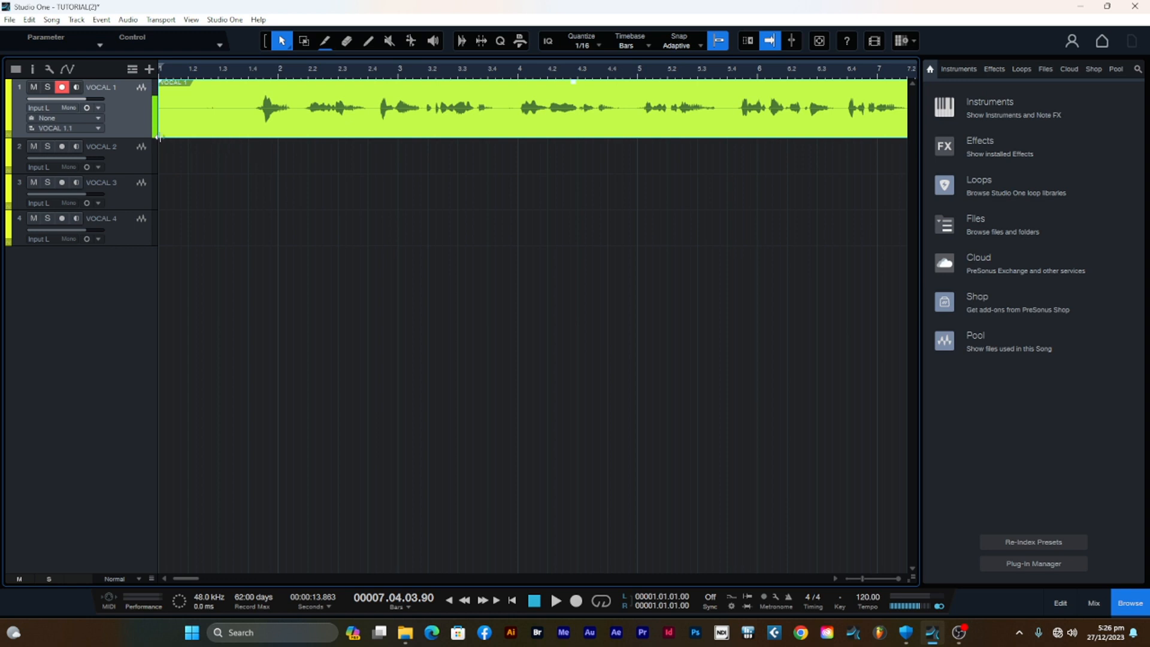
left_click_drag(159, 136, 245, 127)
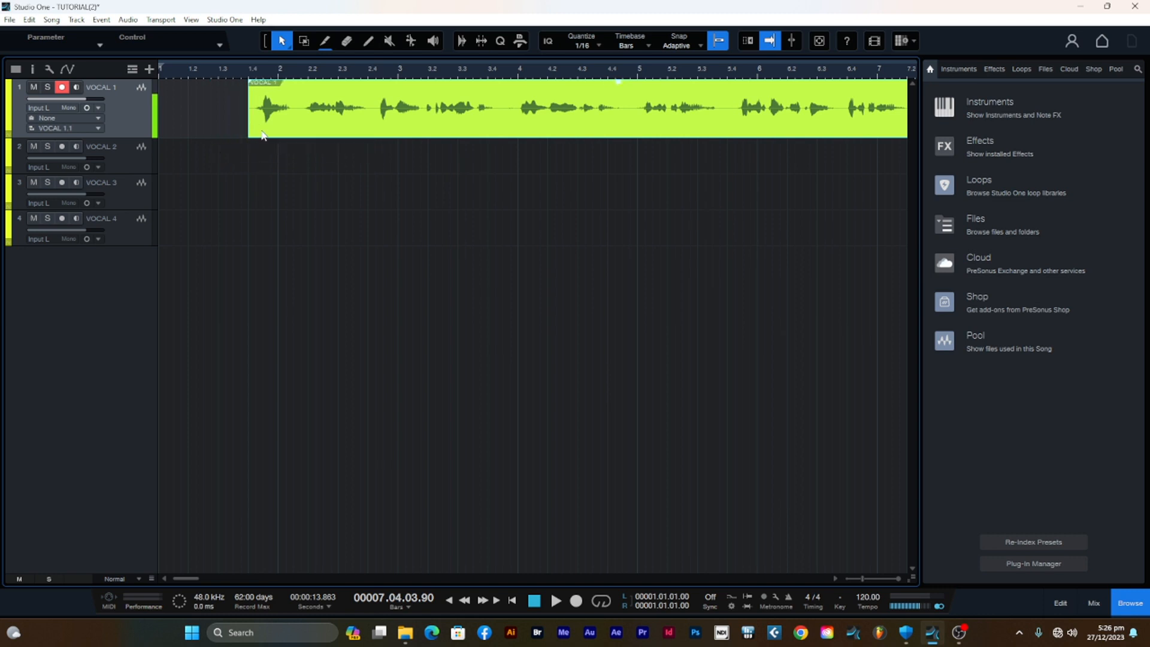
left_click_drag(443, 125, 323, 123)
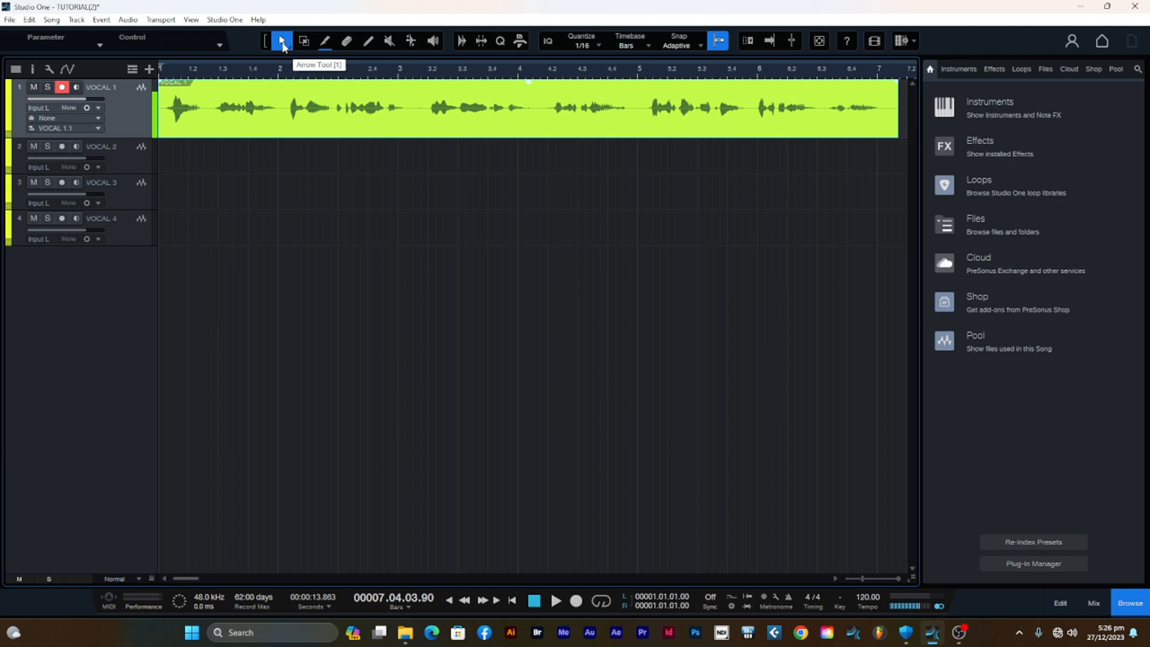
left_click_drag(382, 129, 296, 127)
Link the Arrow and Range tools, select a range from about bar 2 to just past bar 3, and shift the whole event slightly later
left_click(267, 42)
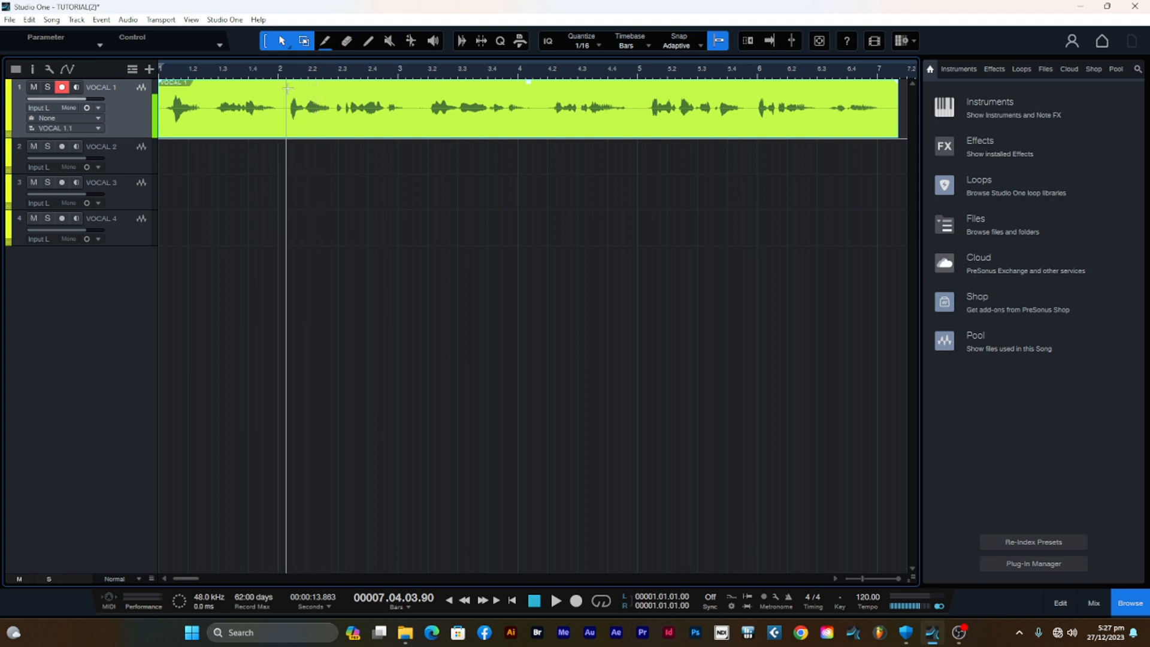
left_click_drag(284, 88, 419, 105)
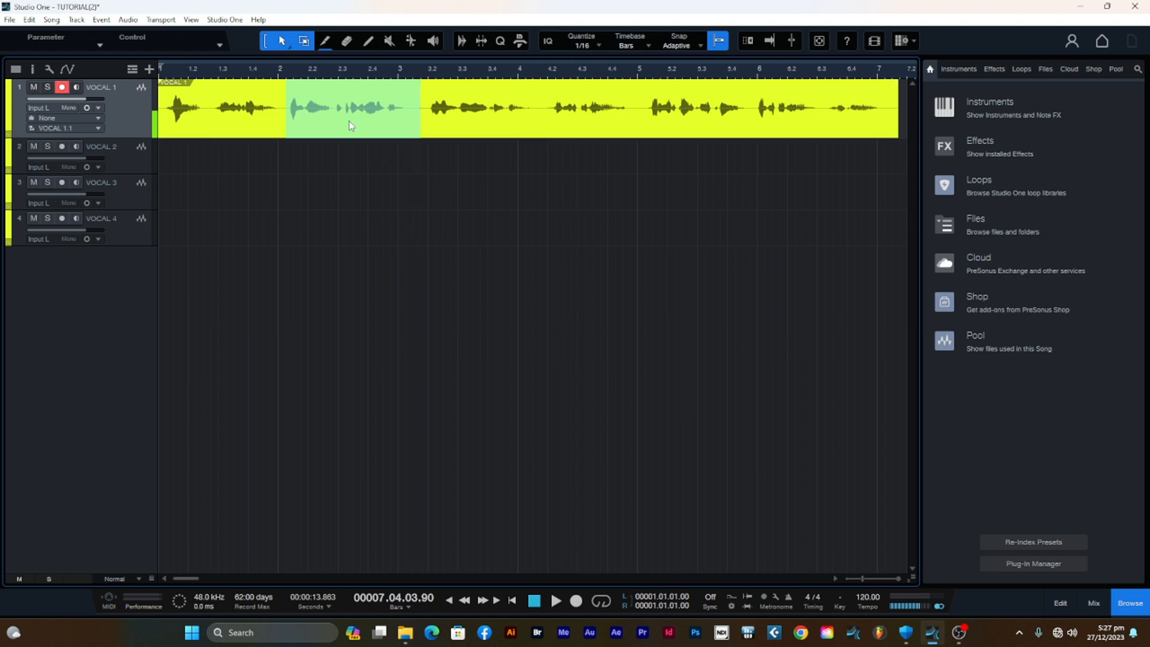
left_click(331, 128)
mouse_move(331, 132)
left_mouse_down()
mouse_move(394, 131)
mouse_move(339, 132)
left_mouse_up()
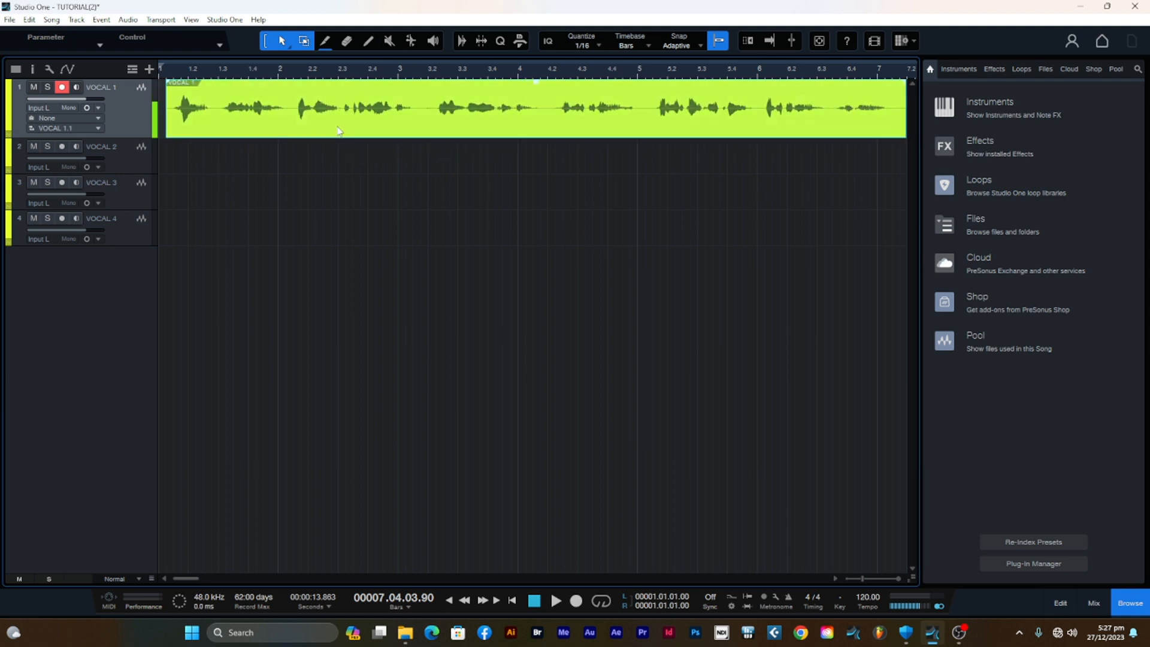
Select a range just before bar 3 in the VOCAL 1 event, and return to the Arrow tool alone to select the whole event
left_click_drag(322, 90, 398, 102)
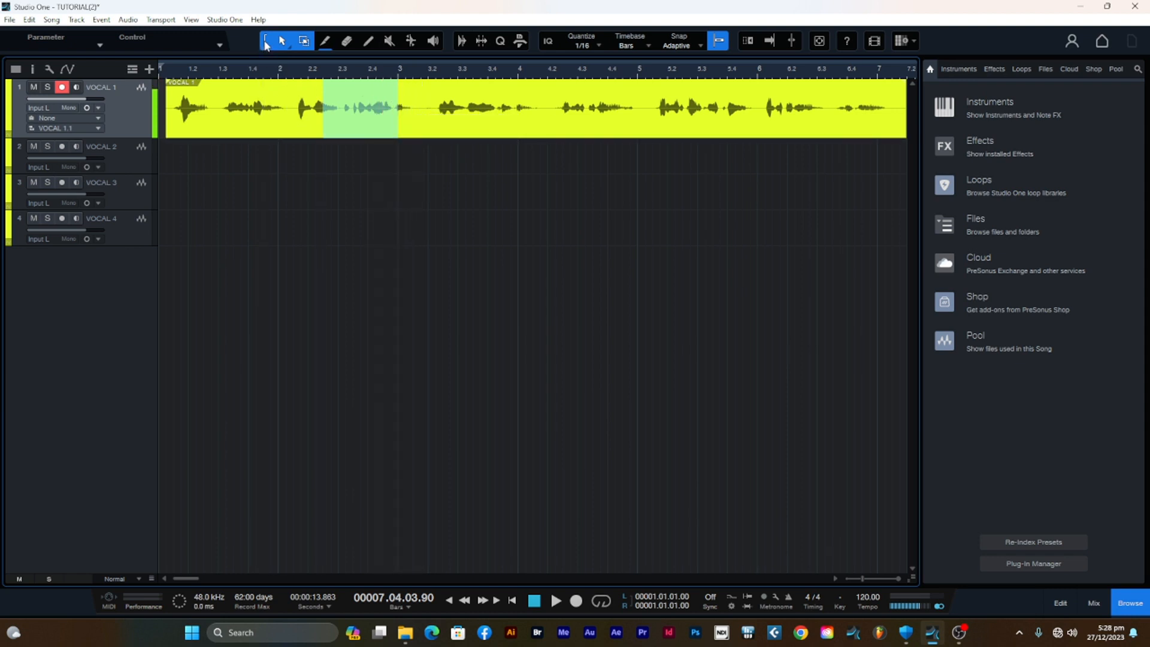
key("1")
left_click(350, 130)
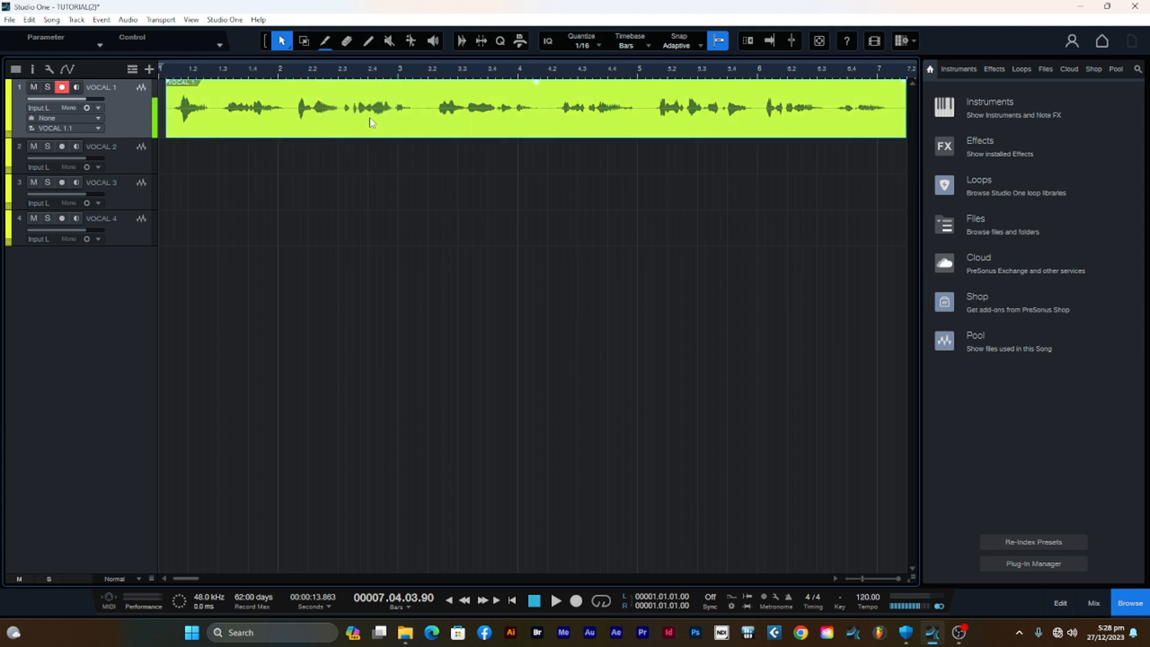
Split the VOCAL 1 event into seven sections with the Split tool, cutting between the vocal phrases
left_click(324, 41)
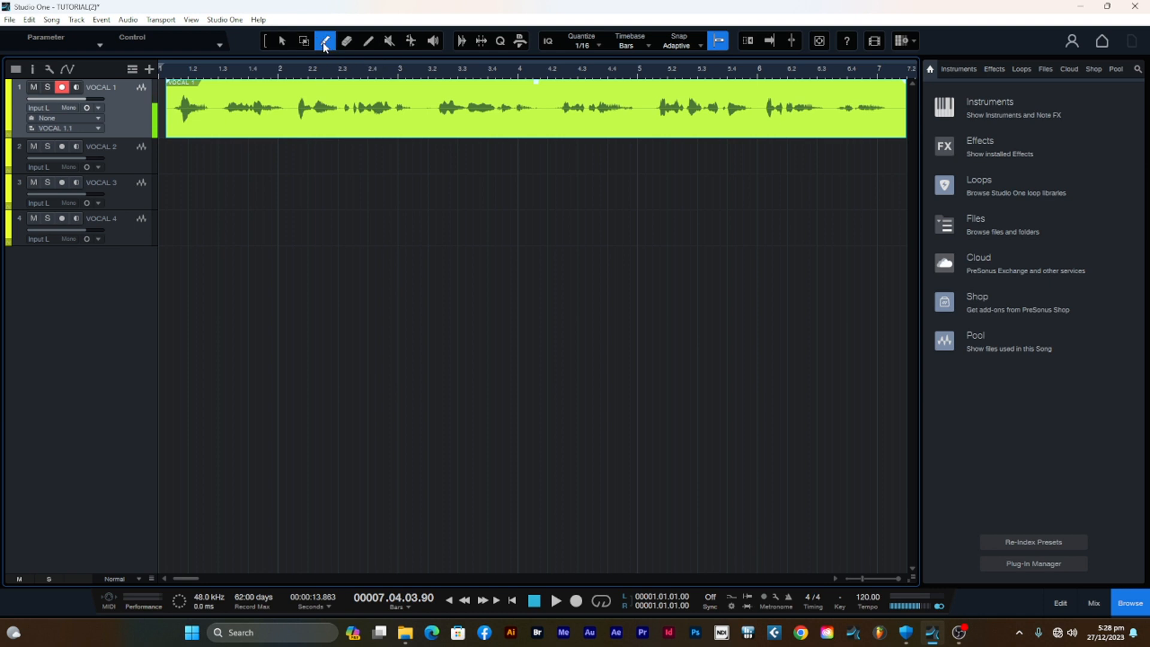
left_click(421, 81)
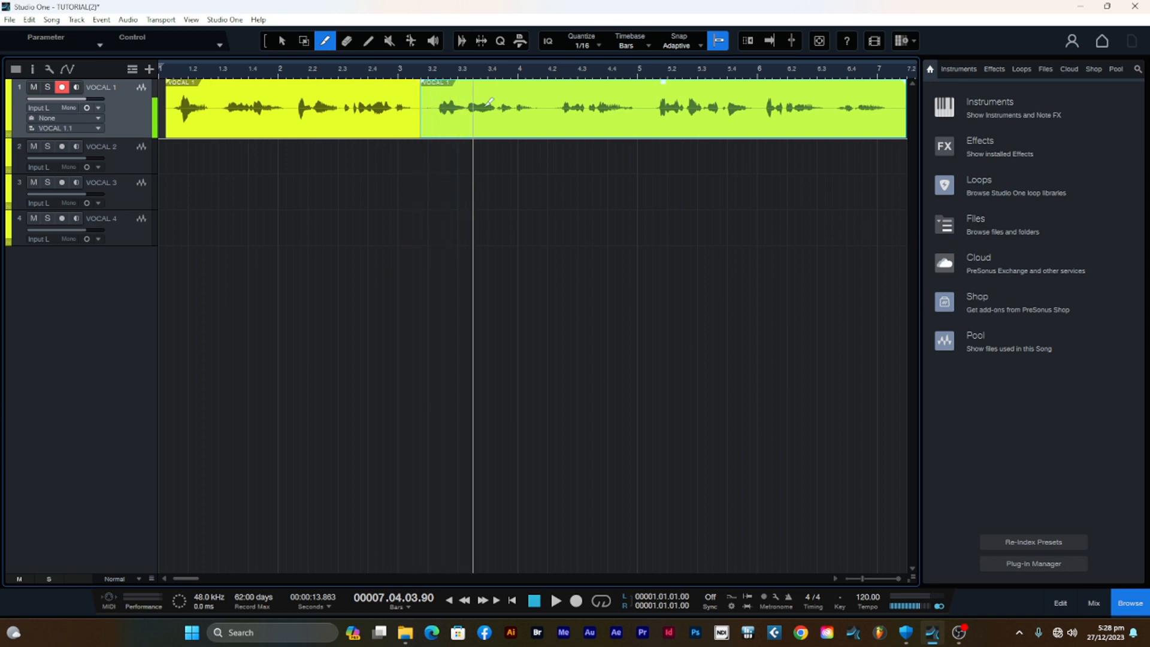
left_click(556, 81)
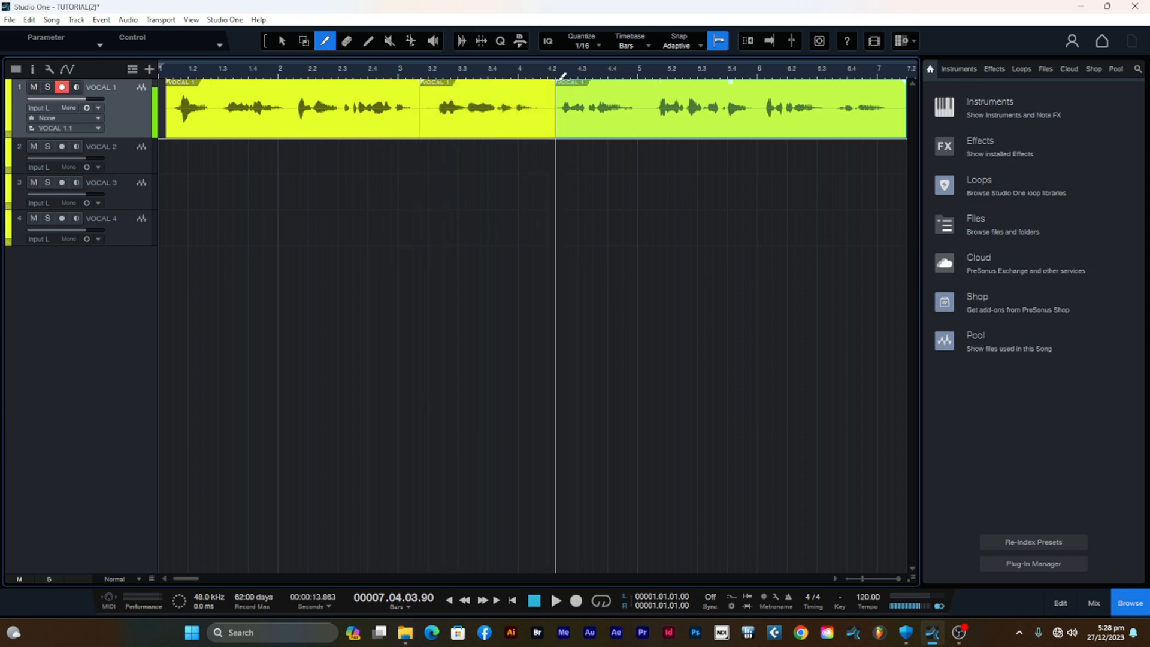
left_click(637, 93)
left_click(757, 96)
left_click(293, 111)
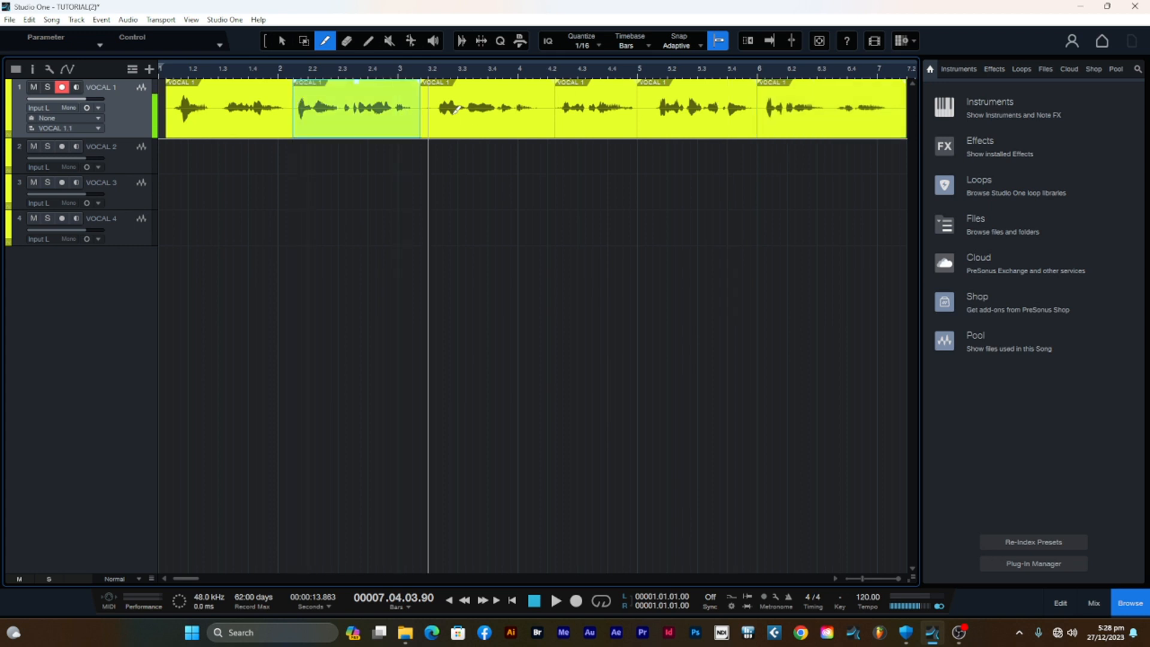
left_click(825, 99)
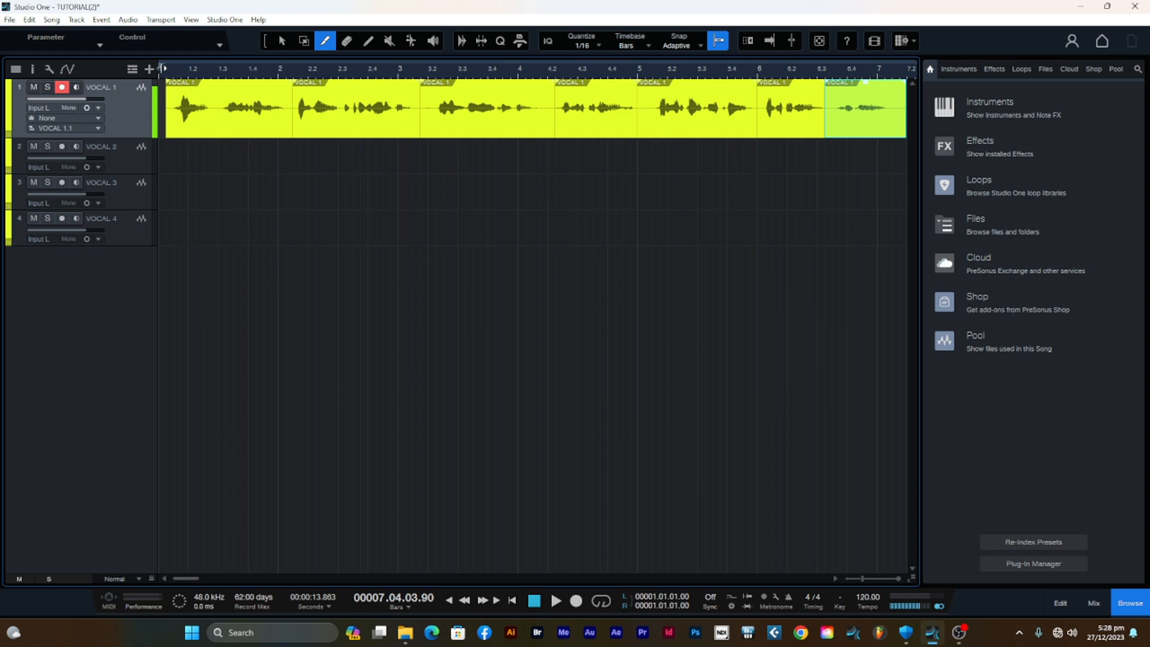
Set the loop range from 1.01.01.00 to 7.02.01.00 so it spans the recorded vocal
left_click_drag(162, 68, 839, 112)
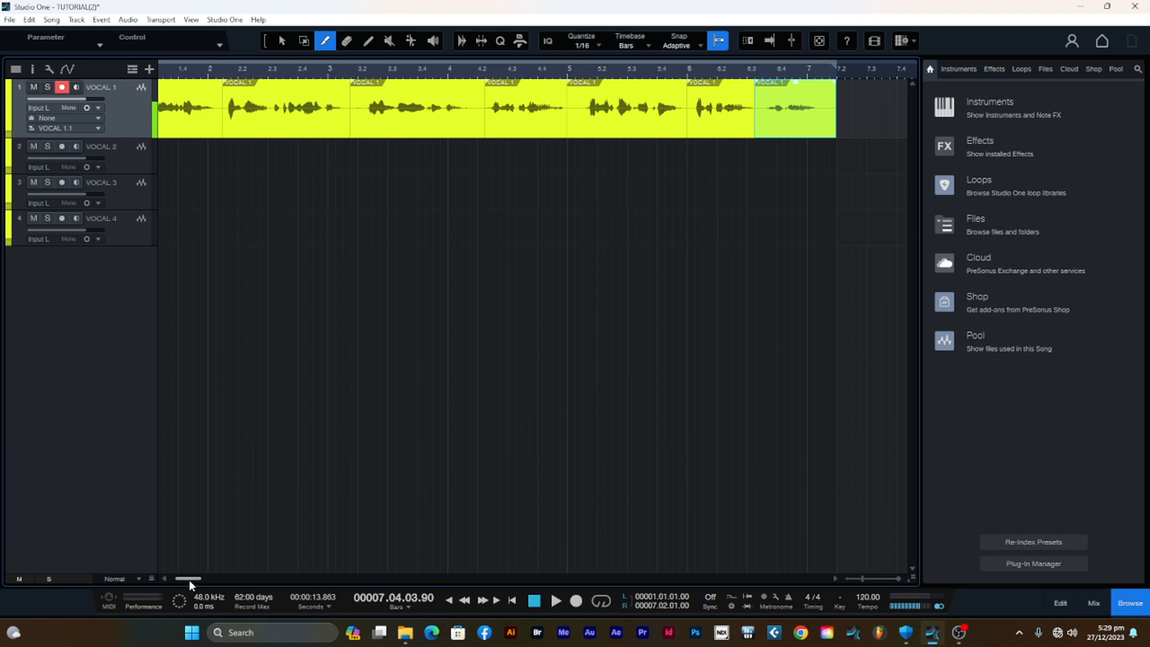
left_click_drag(189, 580, 187, 580)
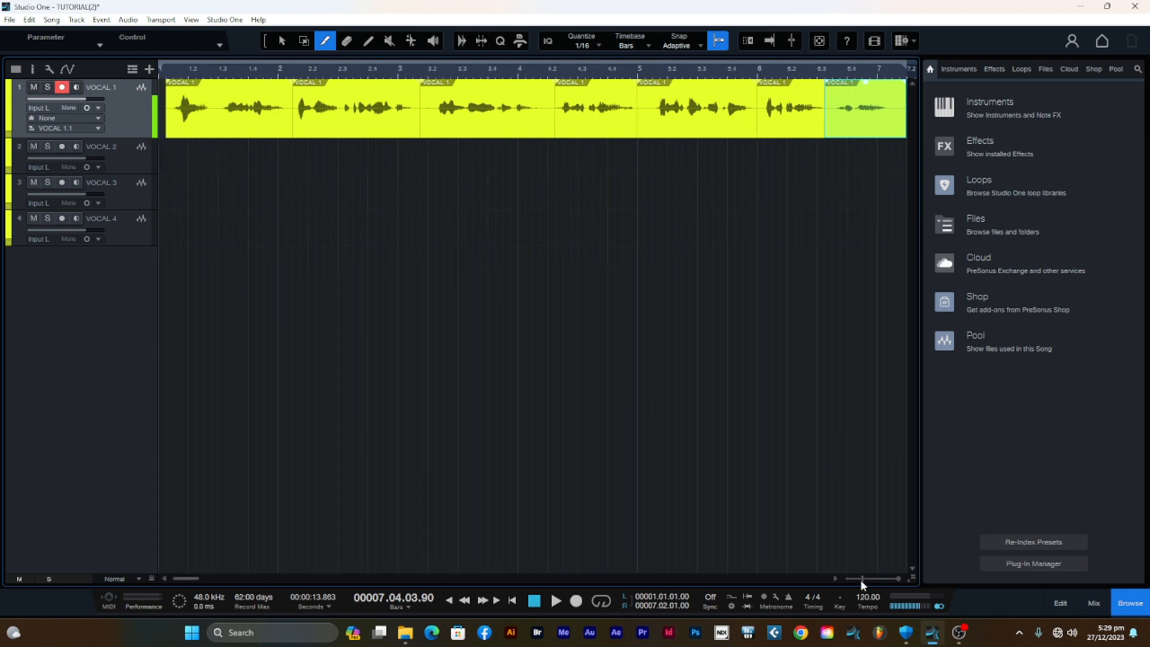
Move the playhead backward and forward through the take, including to about bar 4, and return it to the song start
left_click(469, 600)
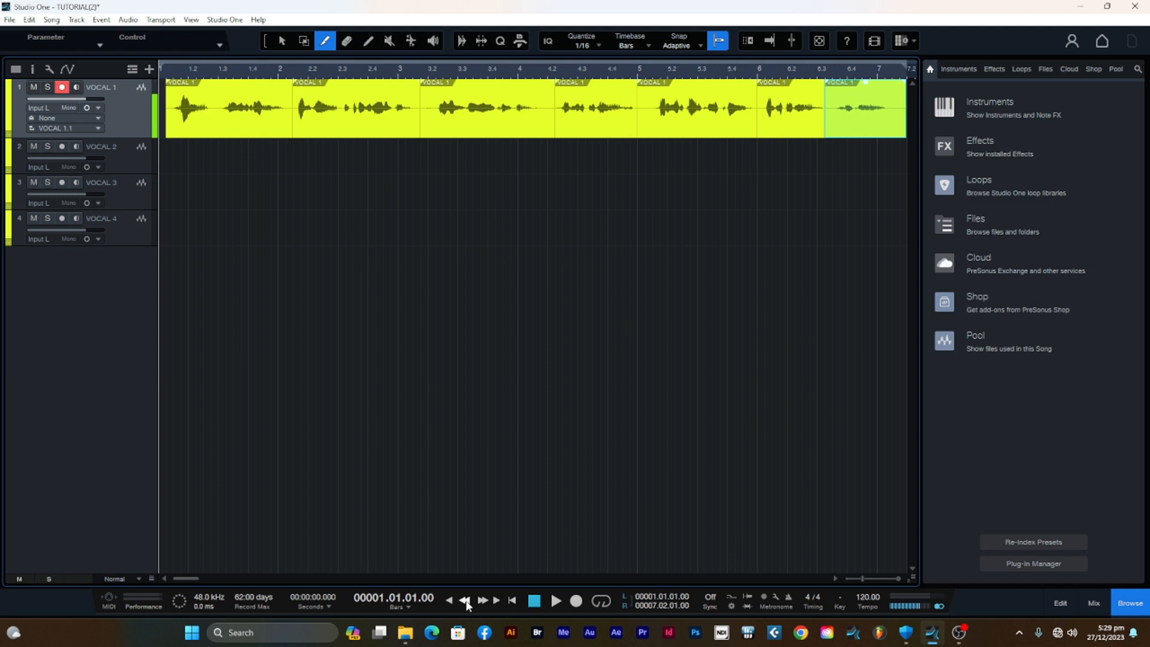
left_click(489, 599)
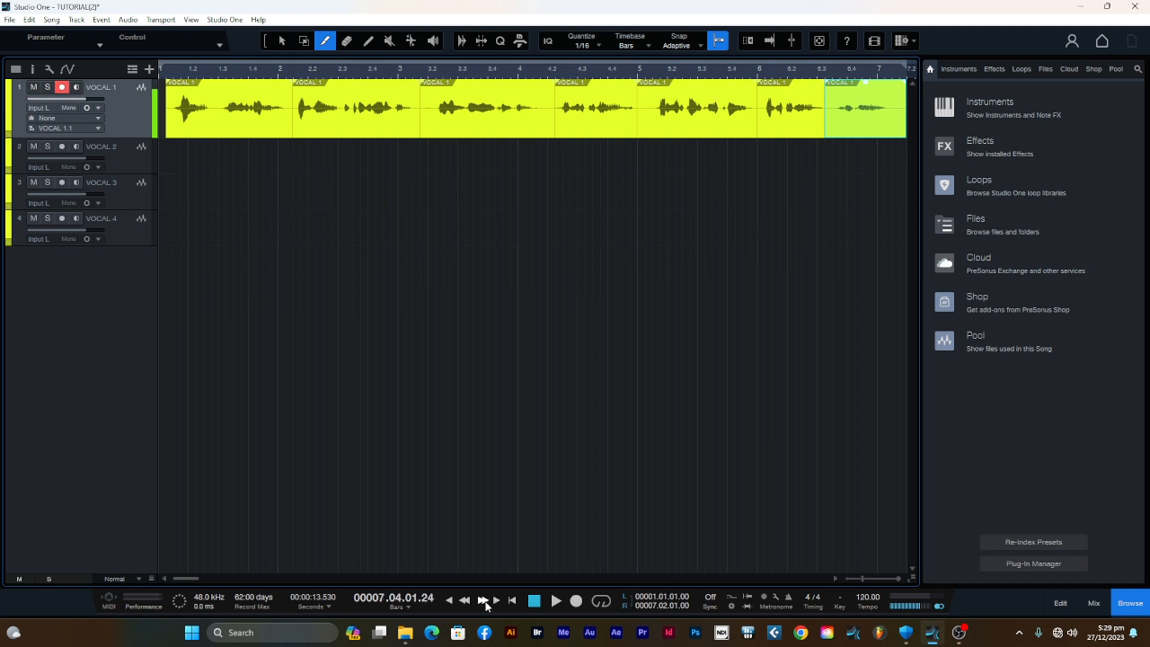
left_click(467, 602)
left_click(483, 601)
left_click(462, 601)
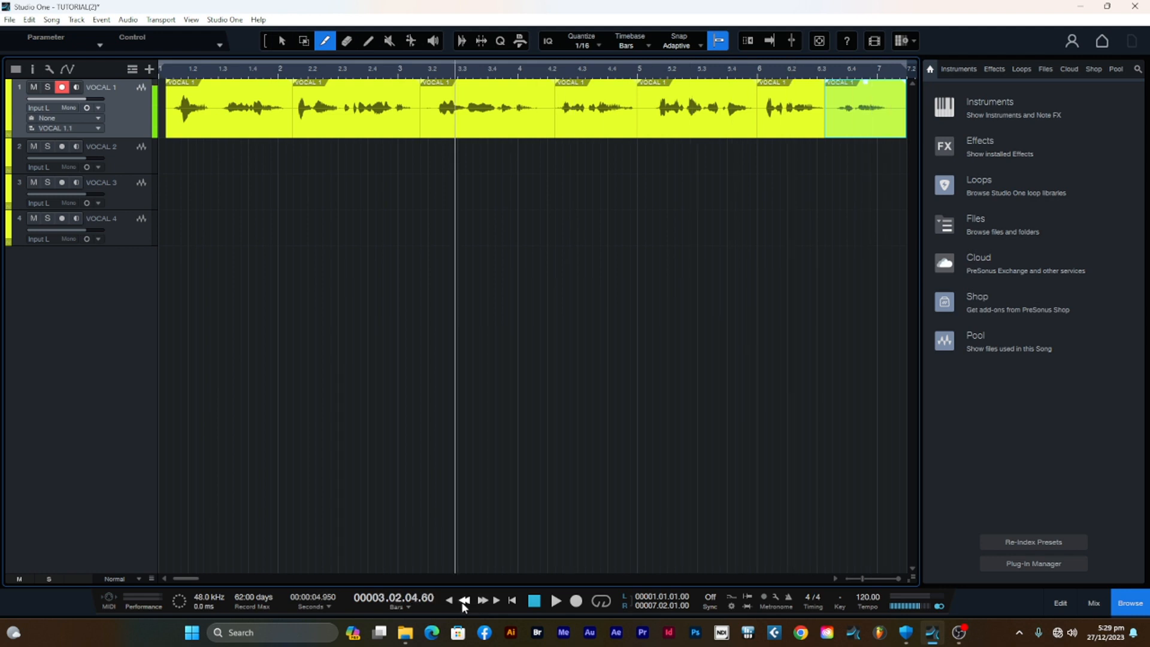
left_click(464, 600)
left_click(485, 601)
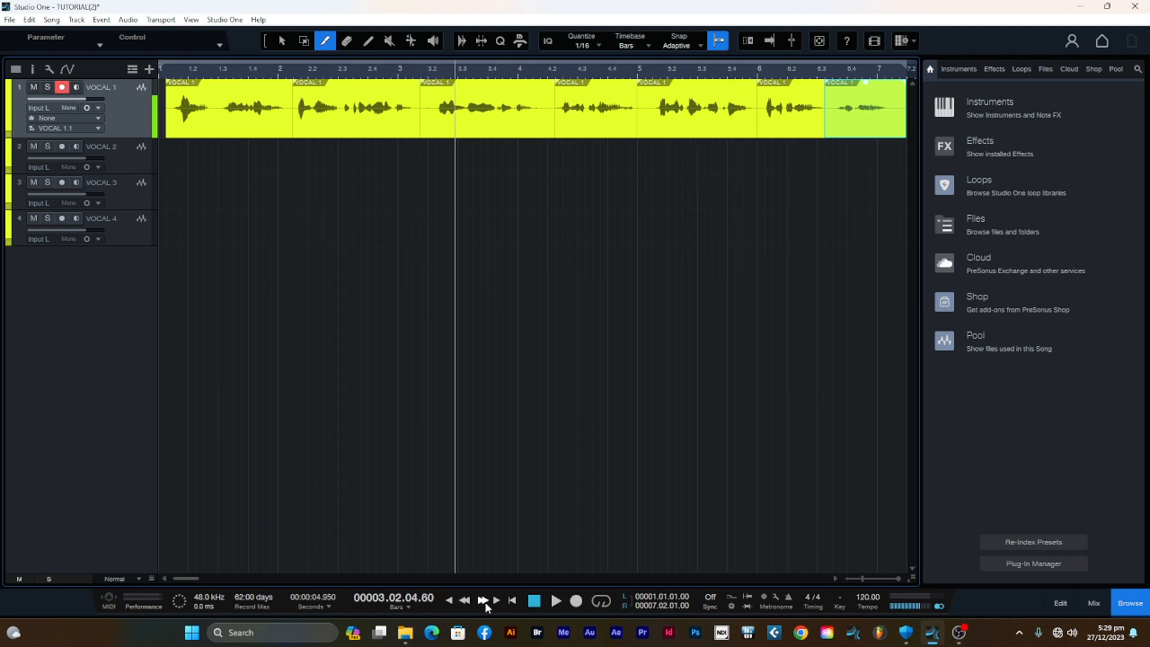
left_click(449, 601)
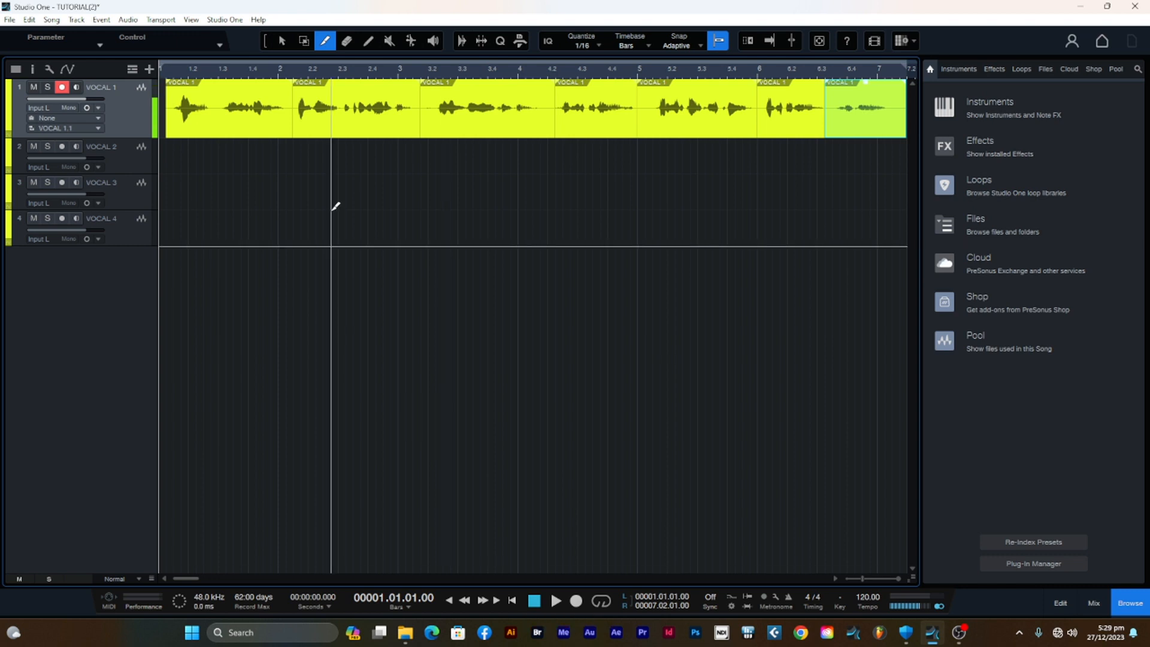
left_click(525, 73)
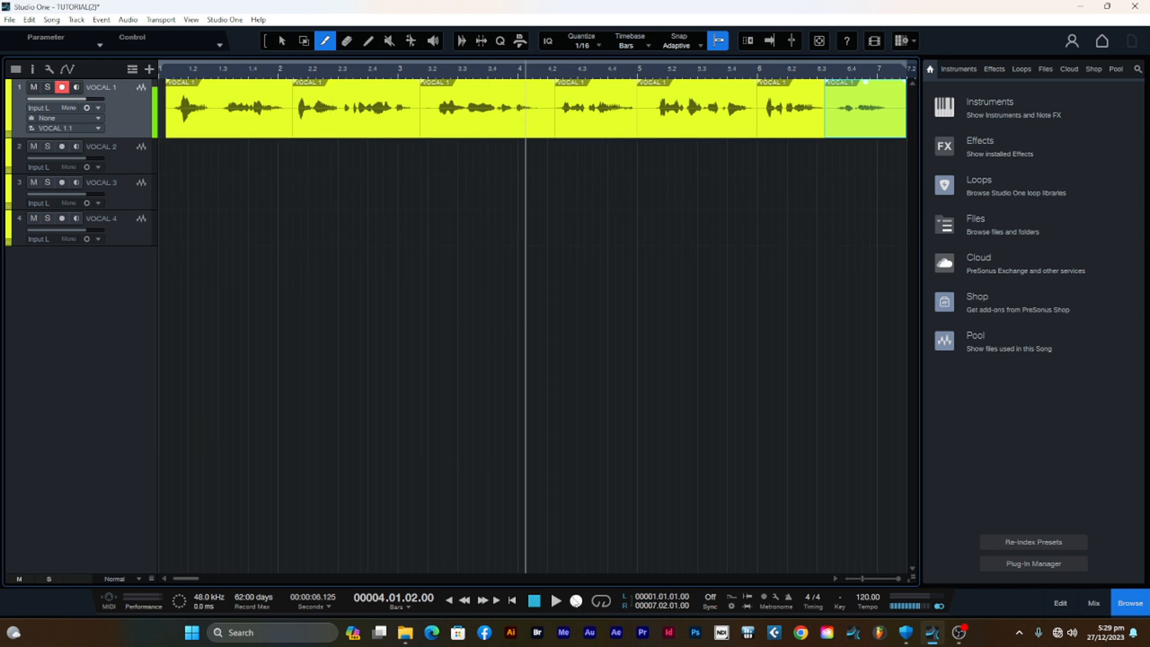
left_click(512, 601)
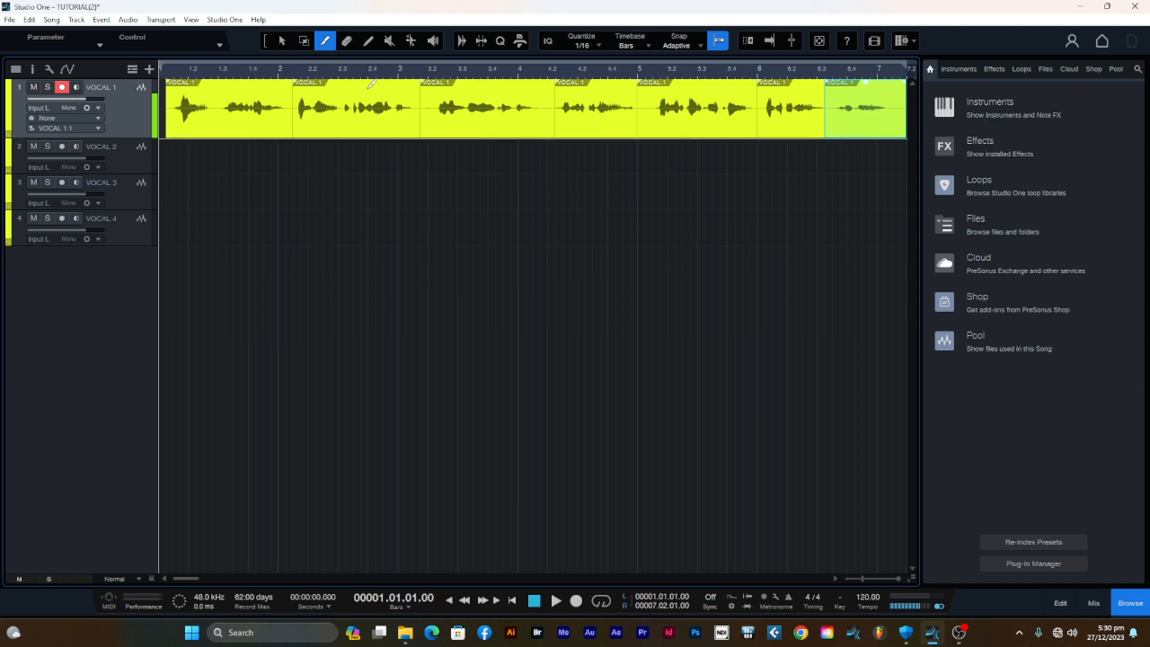
Enable looping and autoscroll, and play the vocal from the song start
left_click(600, 600)
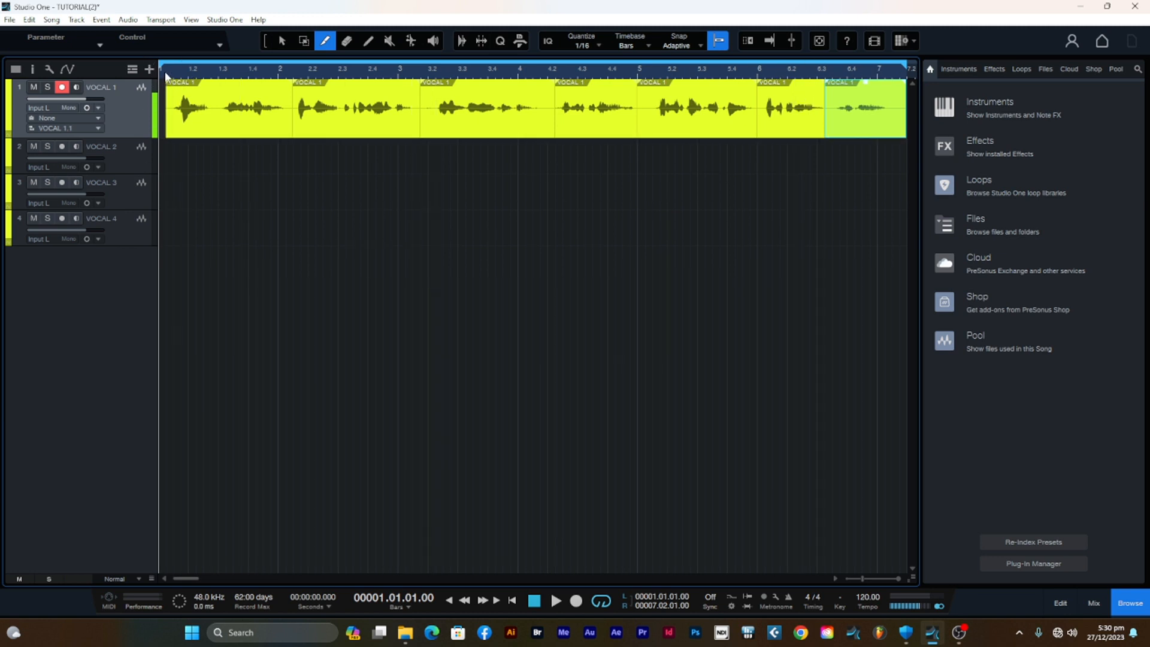
key("f")
key("space")
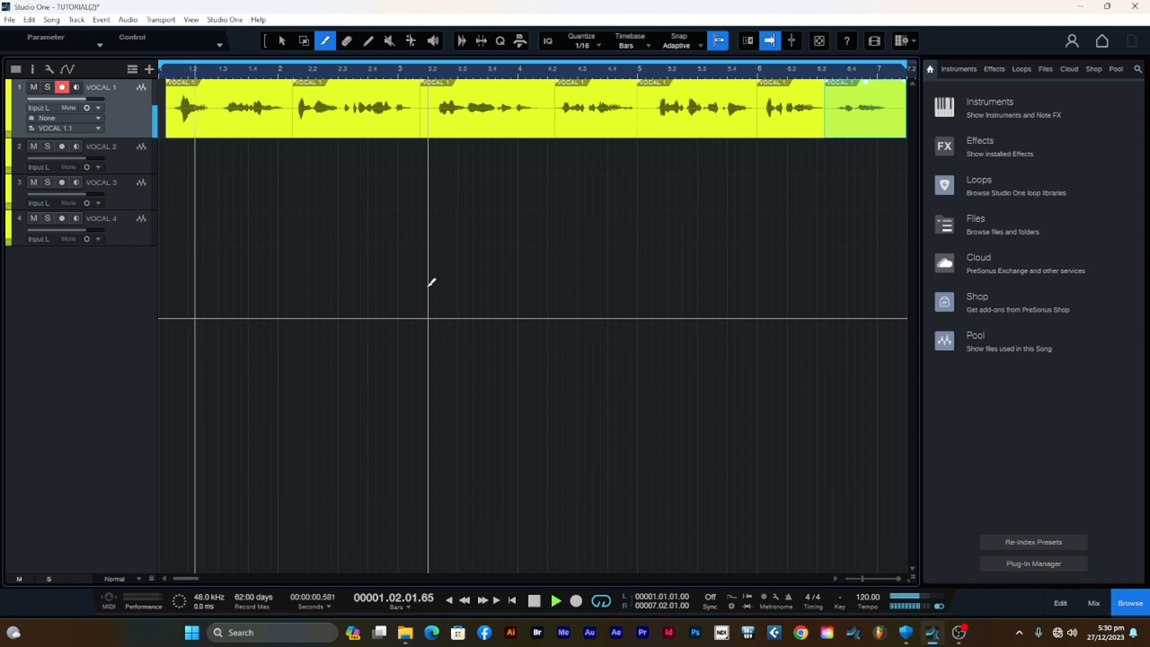
Play the recorded vocal to about bar 7, stop it, and return the playhead to 1.01.02.00
key("space")
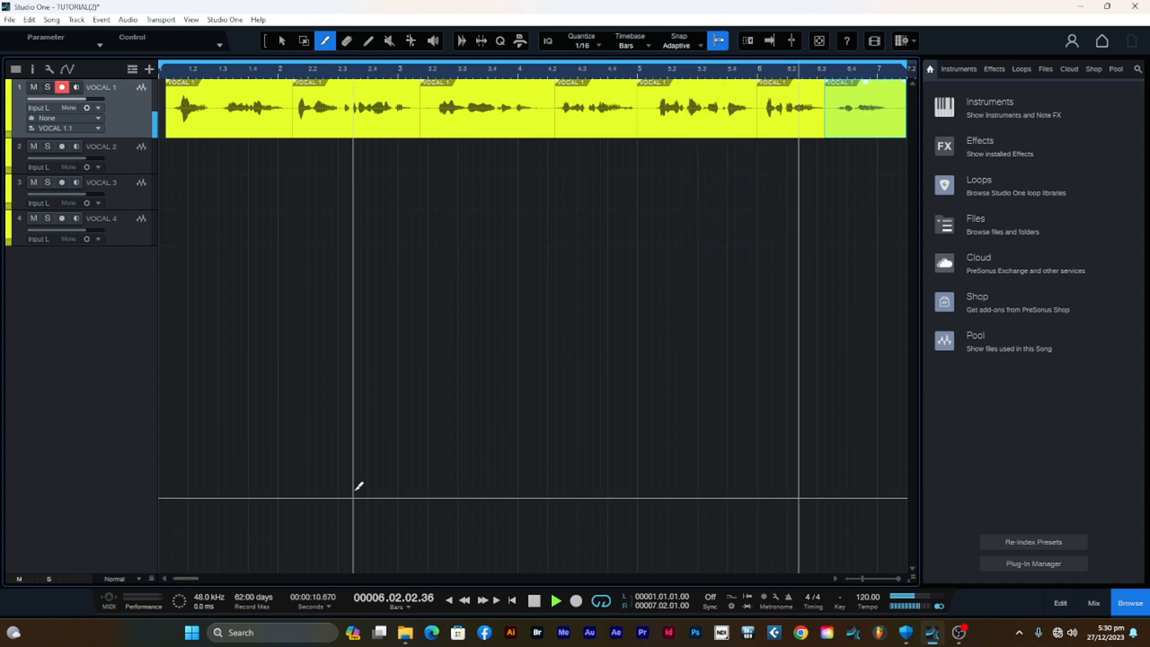
key("space")
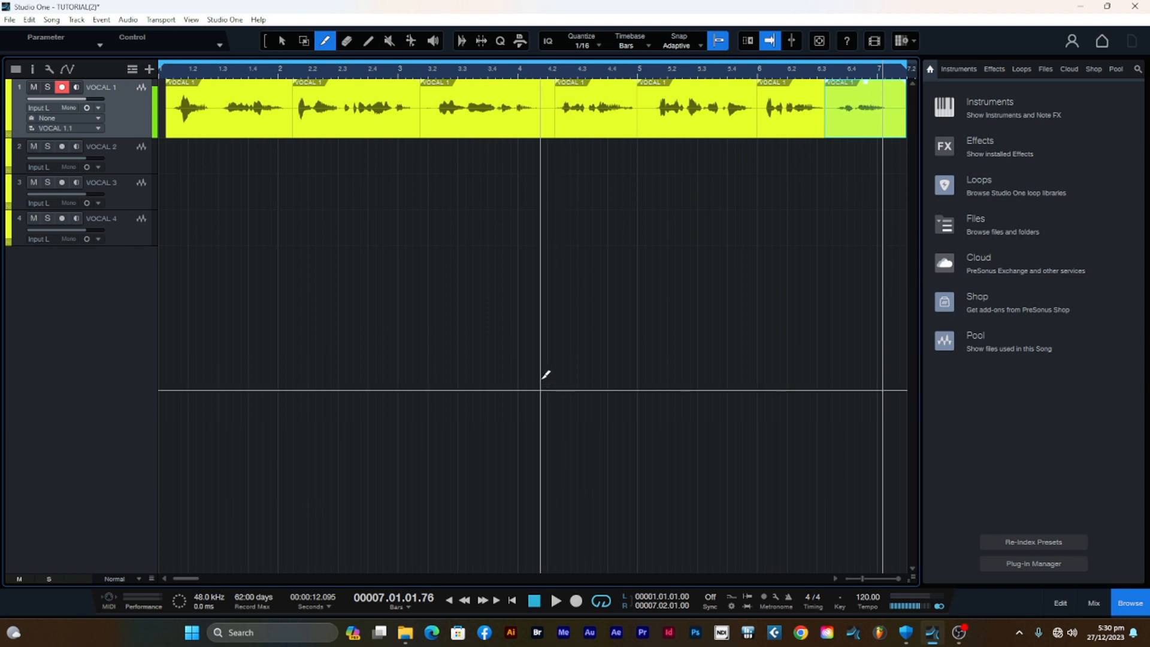
left_click(168, 75)
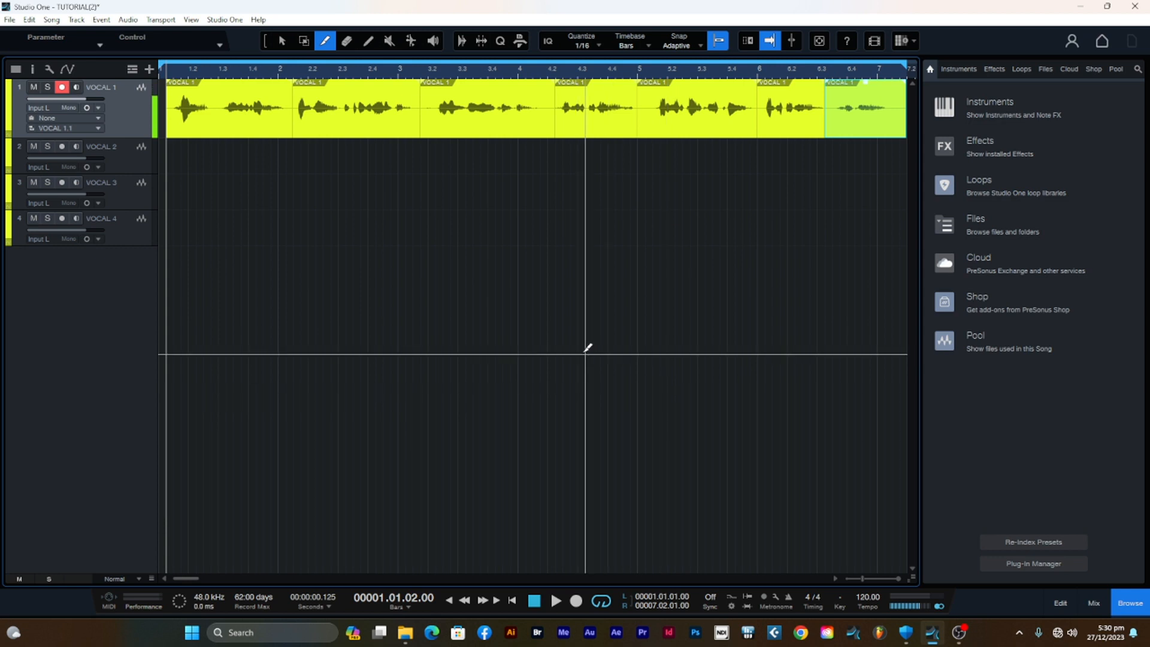
Erase the second, fourth, sixth and first VOCAL 1 sections with the Eraser tool
left_click(346, 43)
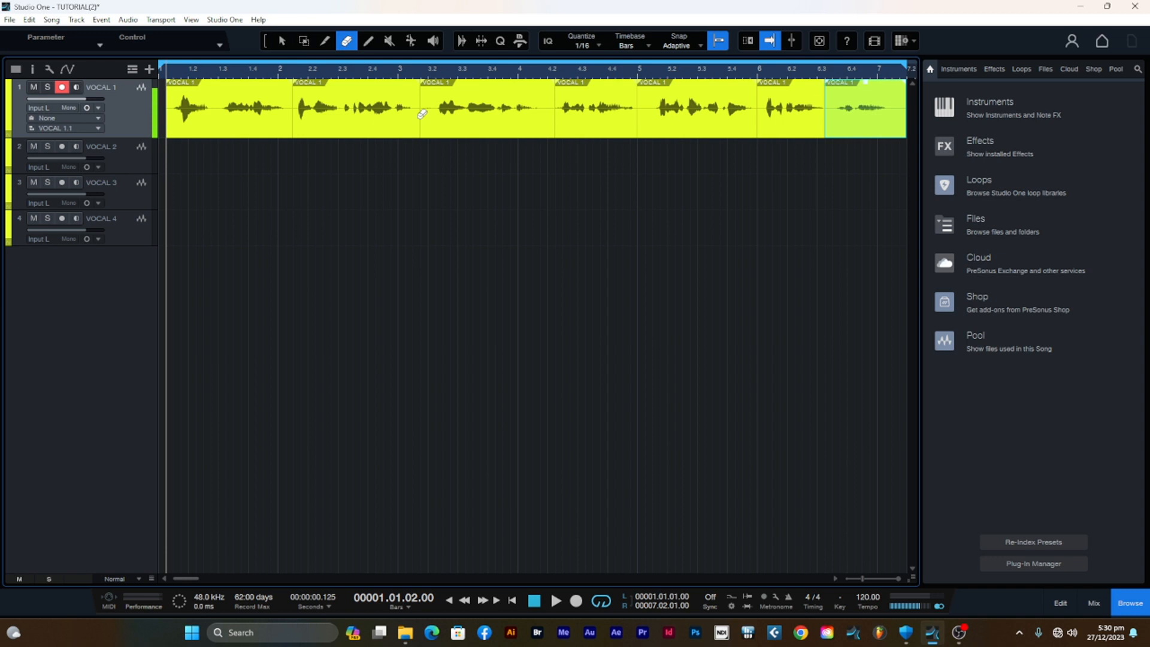
left_click(345, 99)
left_click(607, 112)
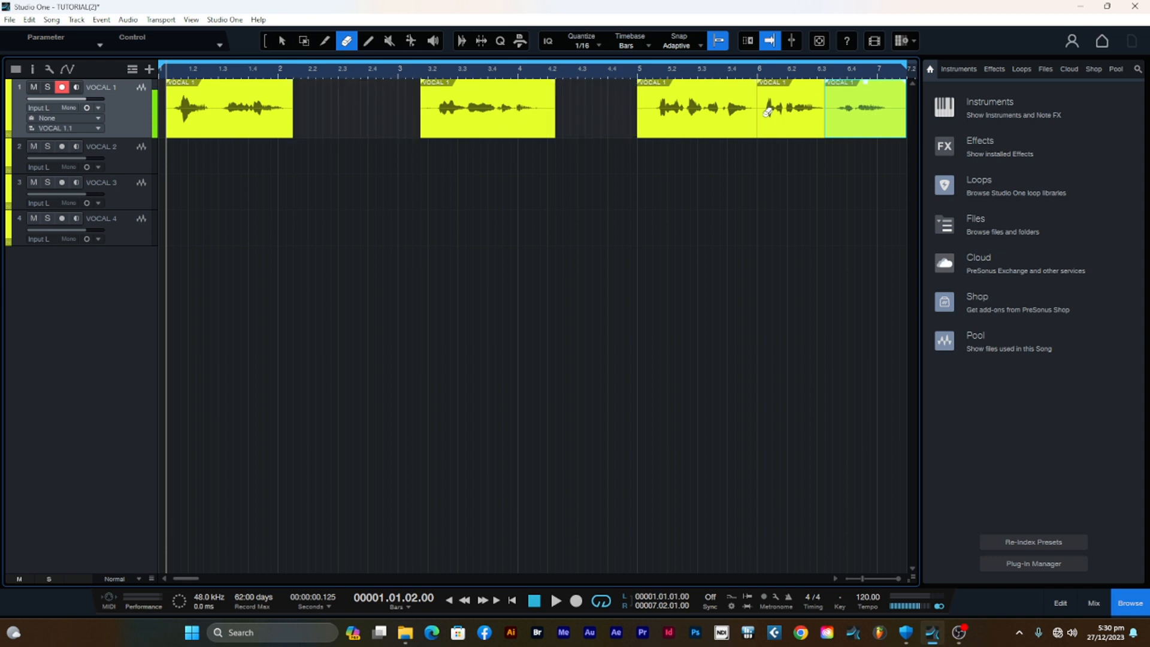
left_click(801, 119)
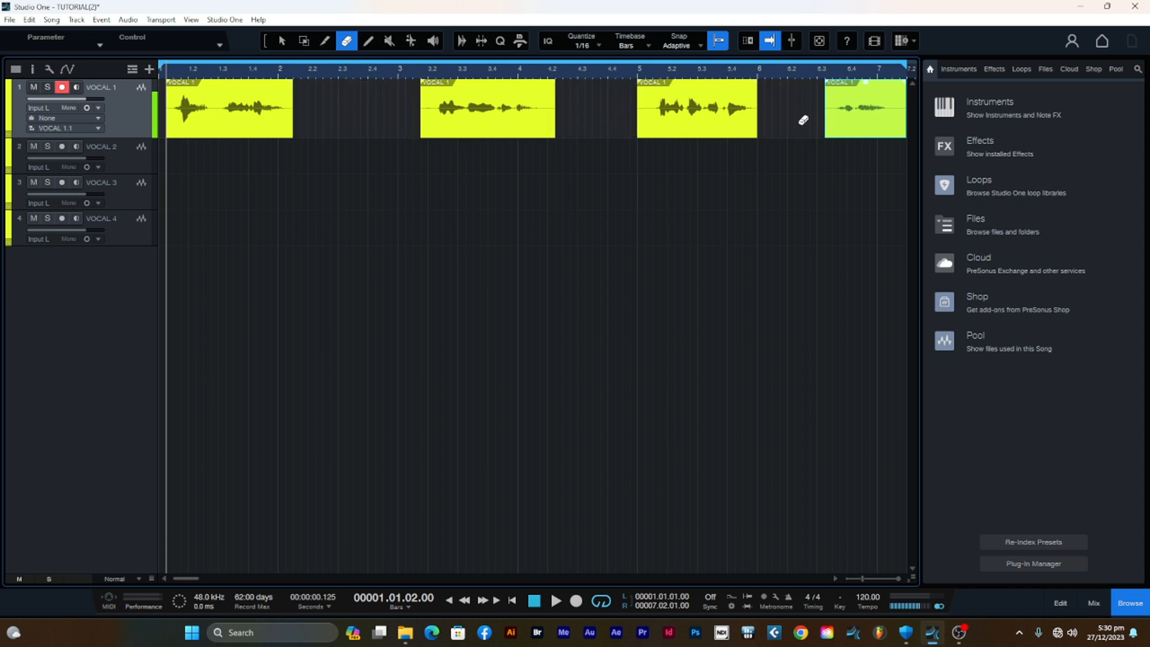
left_click(228, 123)
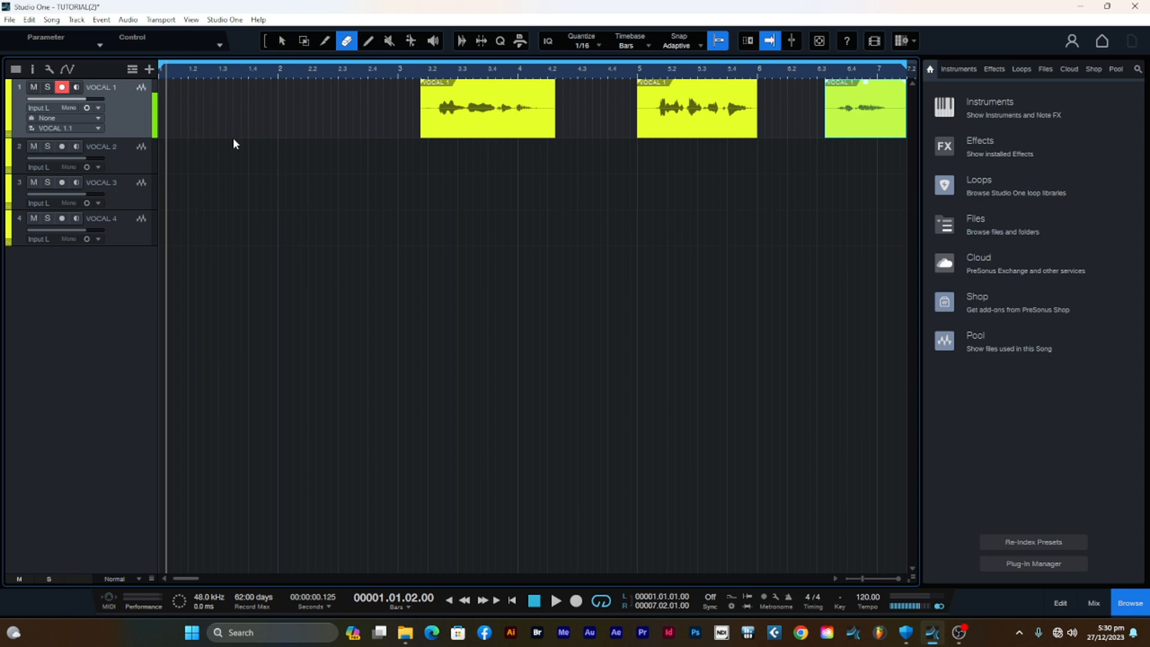
Undo the four erasures on the VOCAL 1 track
key("ctrl+z")
key("ctrl+z")
key("ctrl+z")
key("ctrl+z")
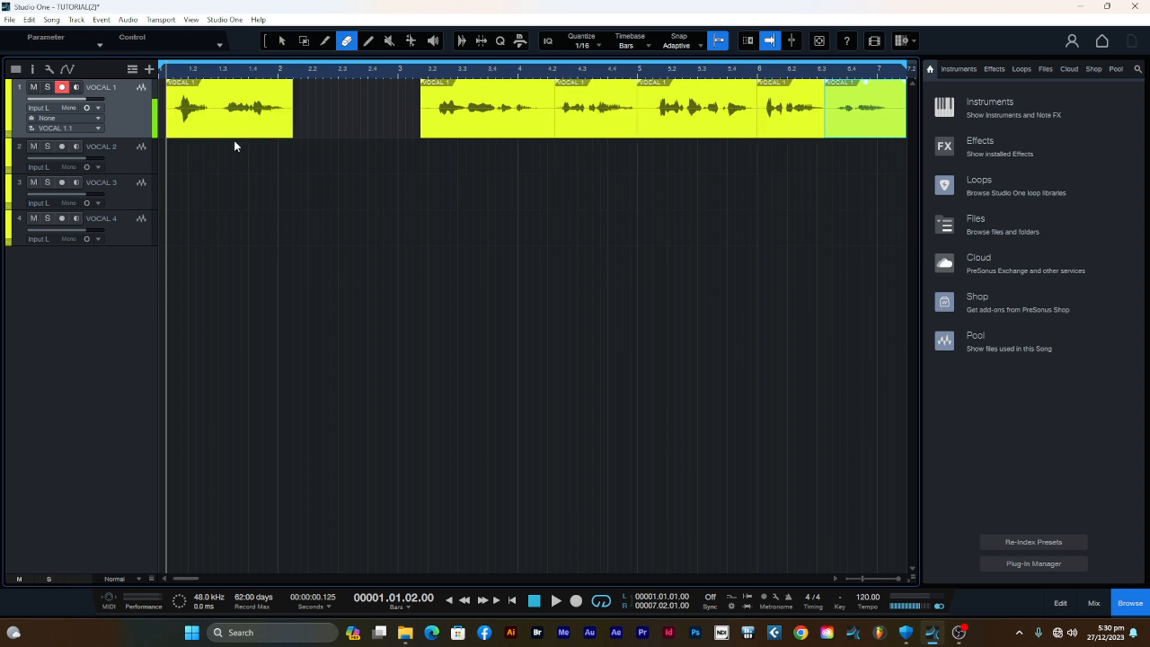
Paint an empty event across the VOCAL 2 track for the length of the vocal, and delete it
left_click(369, 43)
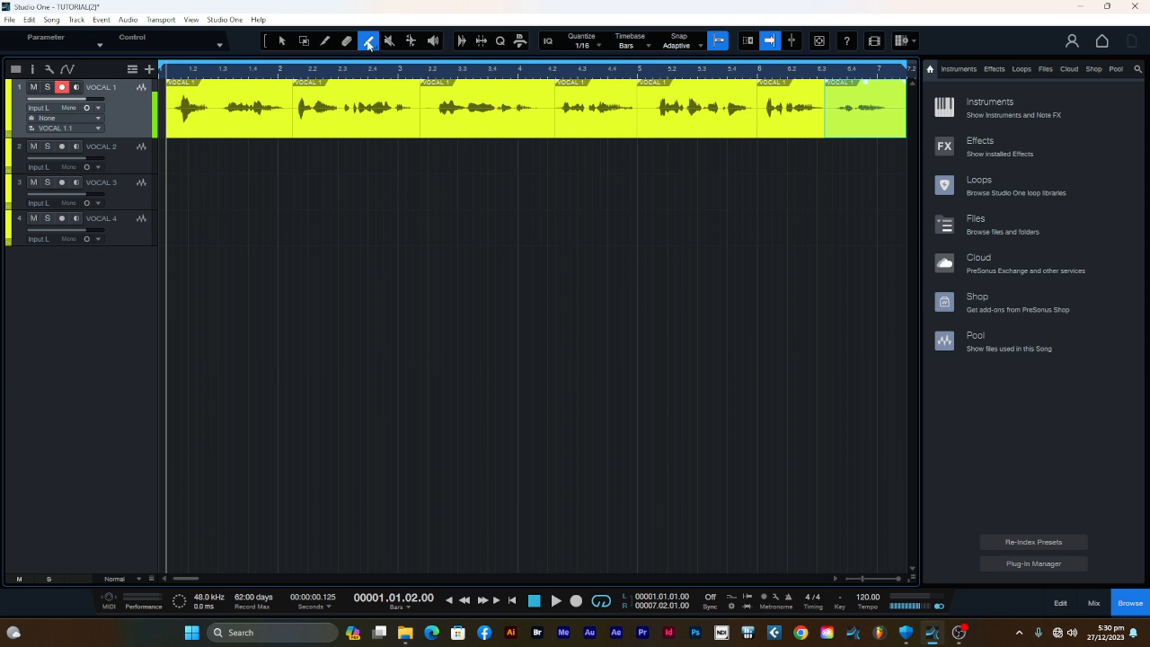
mouse_move(174, 156)
left_mouse_down()
mouse_move(663, 169)
mouse_move(918, 146)
mouse_move(820, 133)
mouse_move(229, 139)
mouse_move(825, 174)
mouse_move(811, 175)
left_mouse_up()
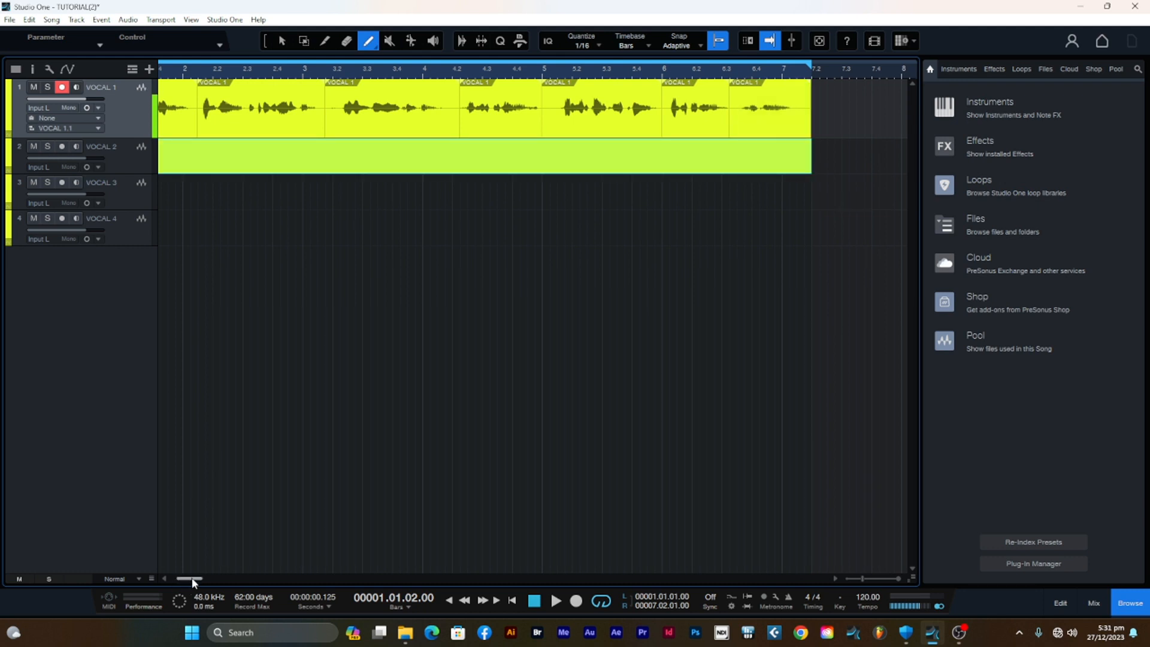
left_click_drag(192, 582, 191, 582)
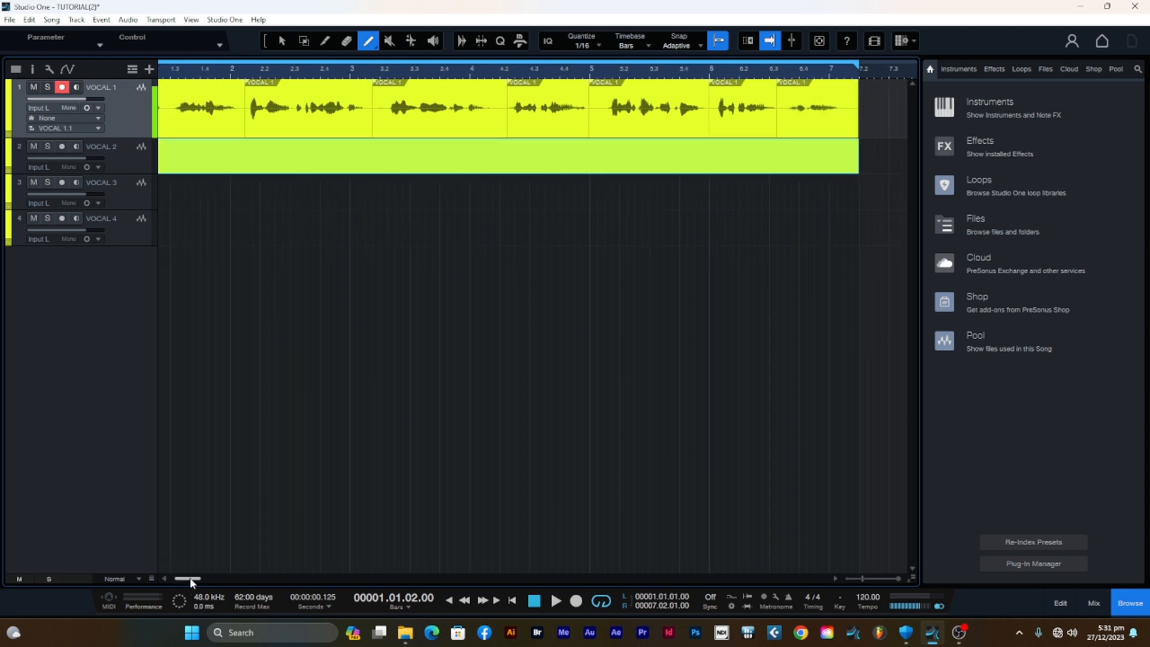
left_click(282, 41)
left_click(306, 157)
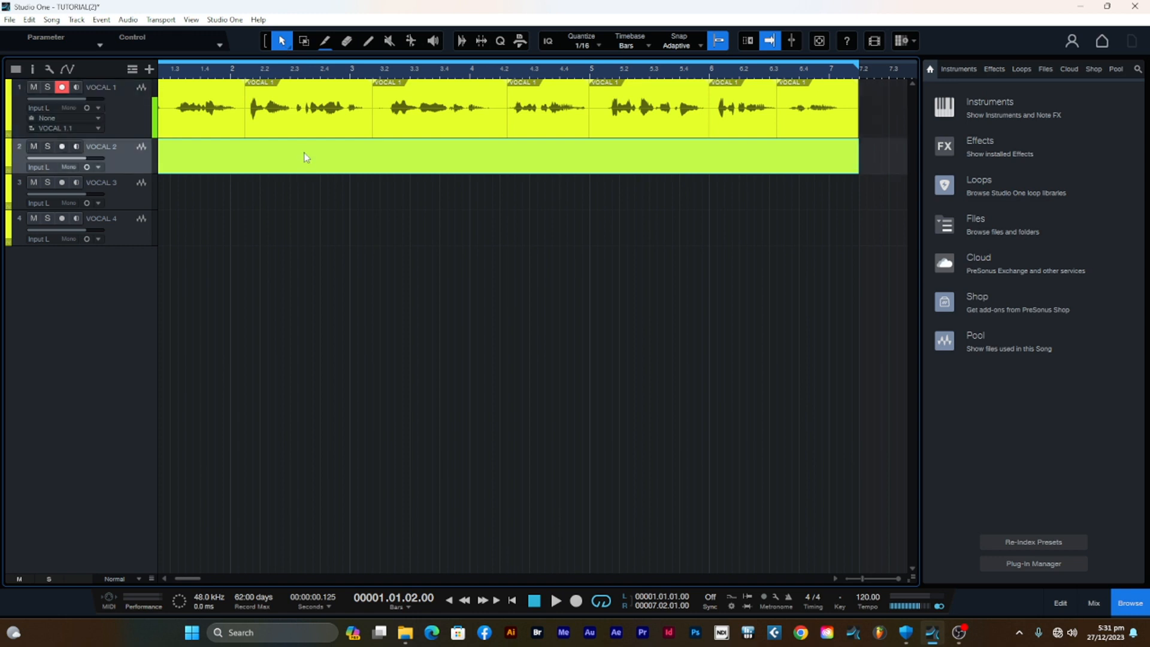
key("Delete")
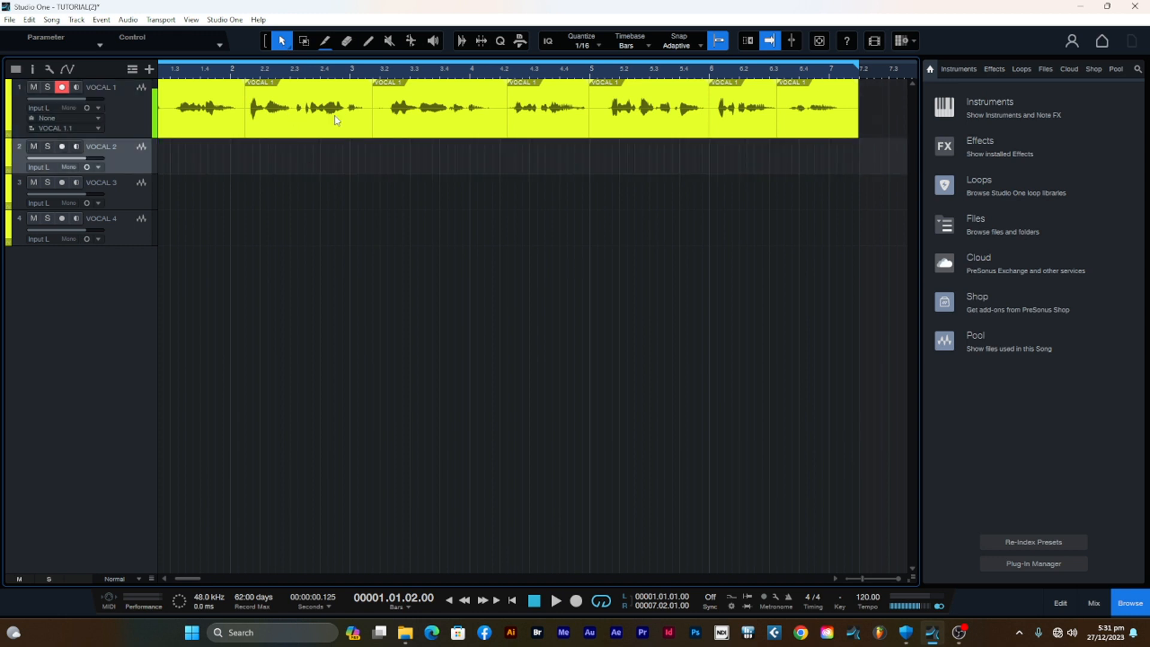
Mute the third VOCAL 1 section with the Mute tool, play into it, and unmute it
left_click(389, 42)
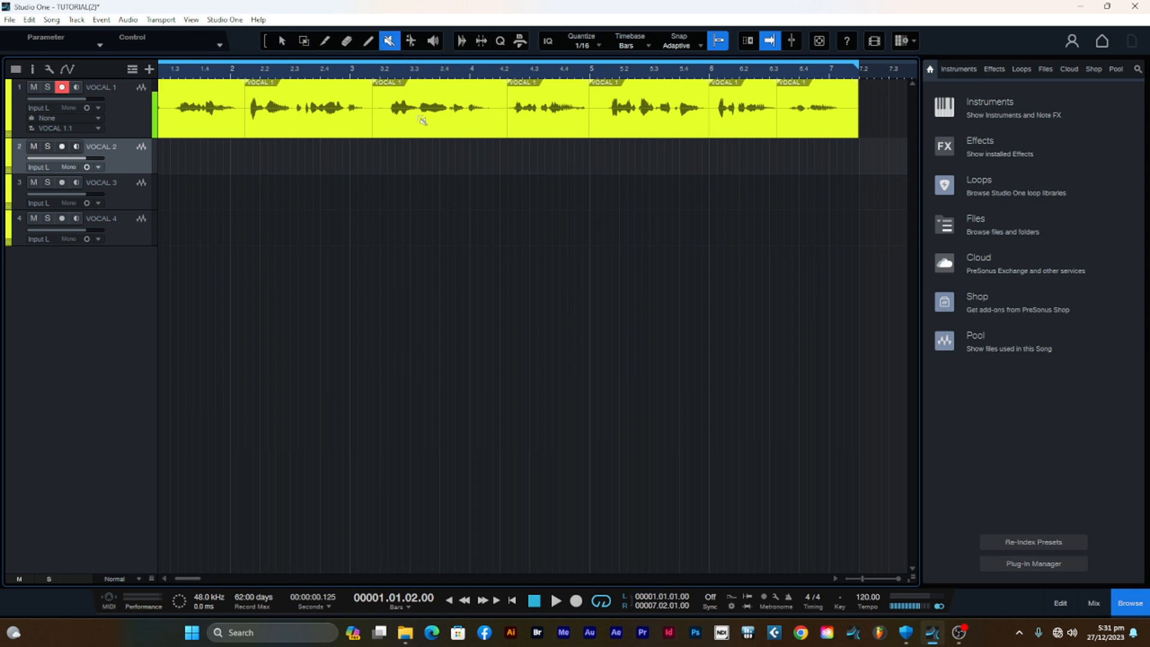
left_click(422, 120)
left_click(283, 69)
key("space")
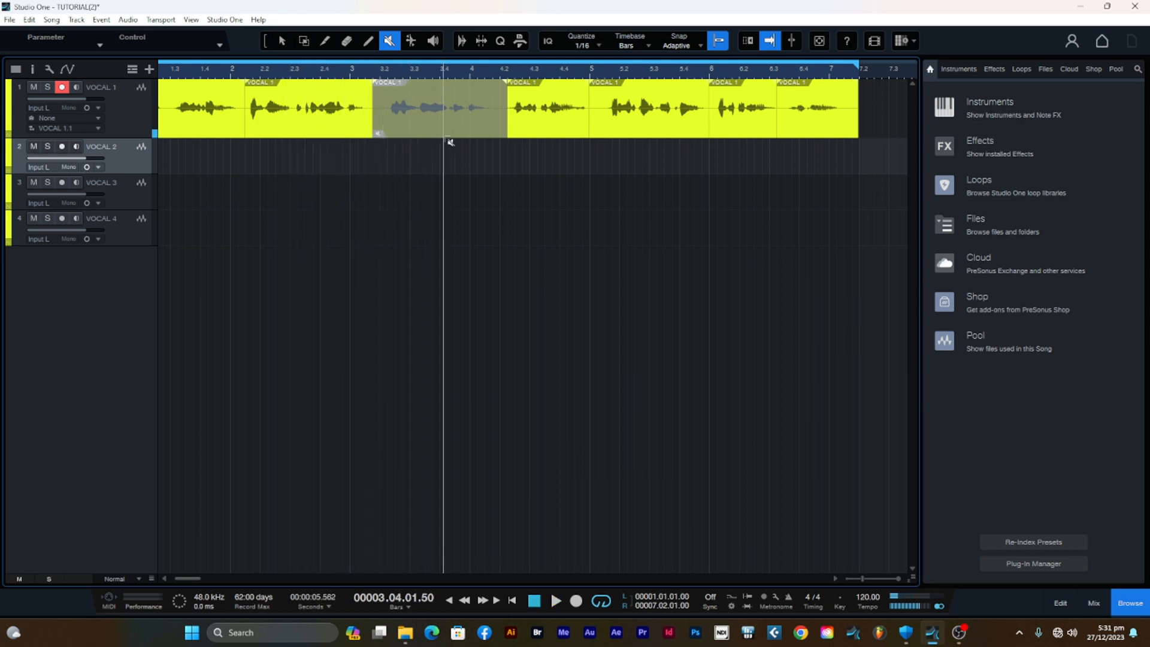
key("space")
left_click(434, 127)
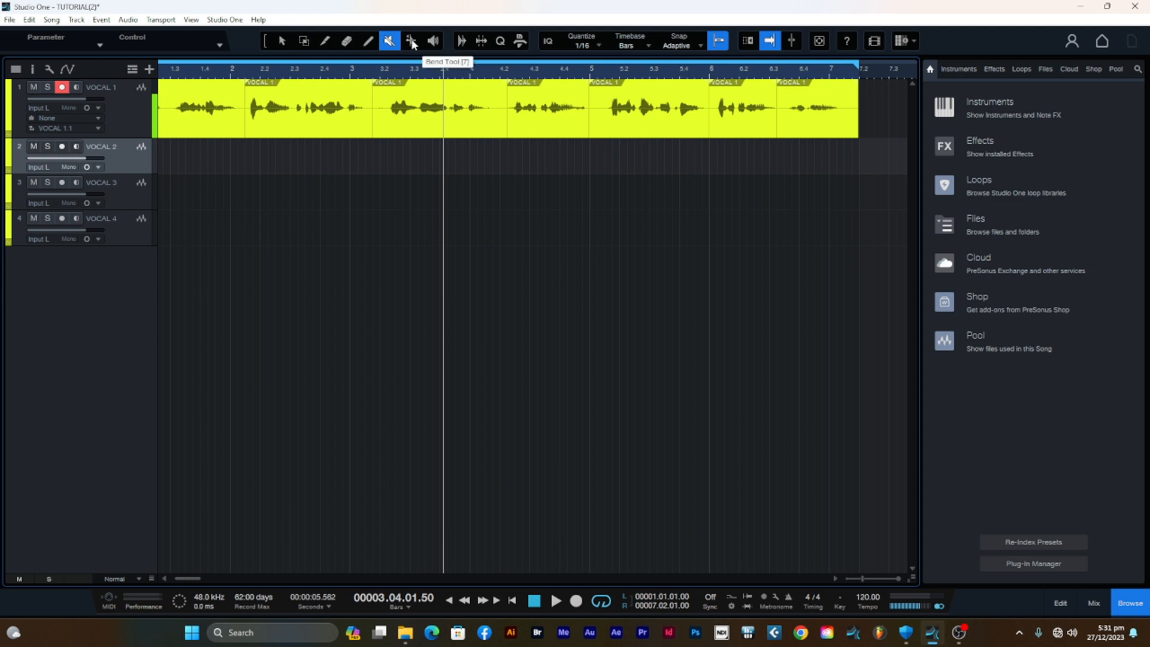
Try the Bend tool at the end of the last VOCAL 1 section, and play from bar 2 with autoscroll switched off and on
left_click(412, 44)
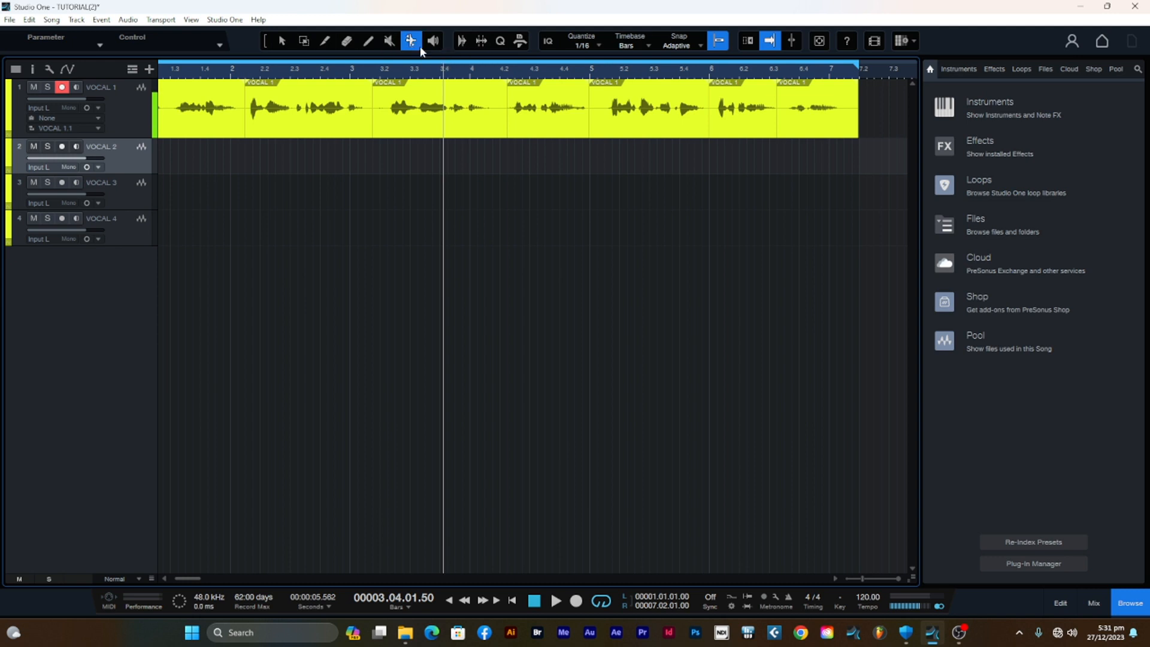
left_click(853, 121)
mouse_move(853, 121)
left_mouse_down()
mouse_move(823, 118)
mouse_move(868, 118)
mouse_move(857, 117)
left_mouse_up()
left_click(231, 72)
key("space")
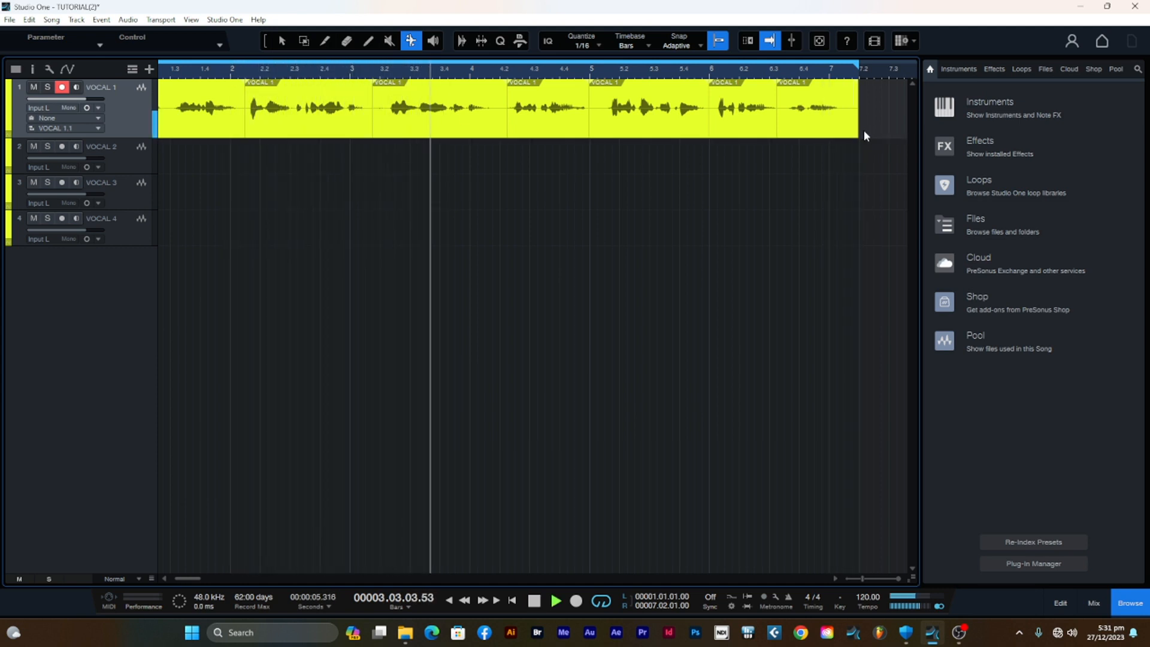
key("f")
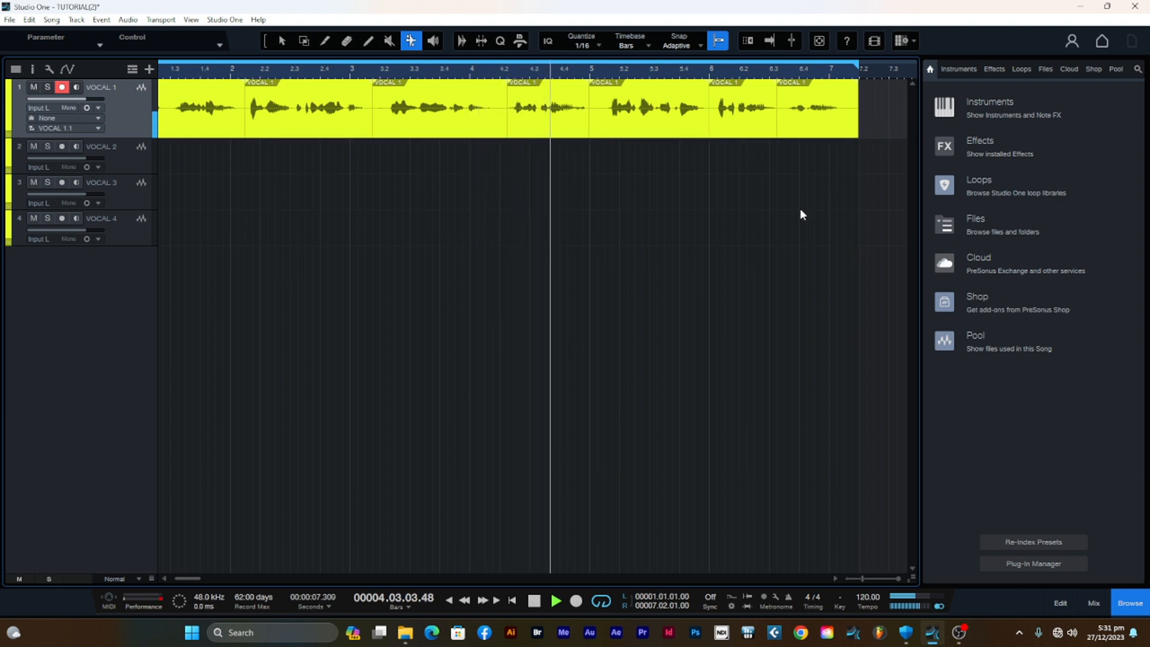
key("space")
key("f")
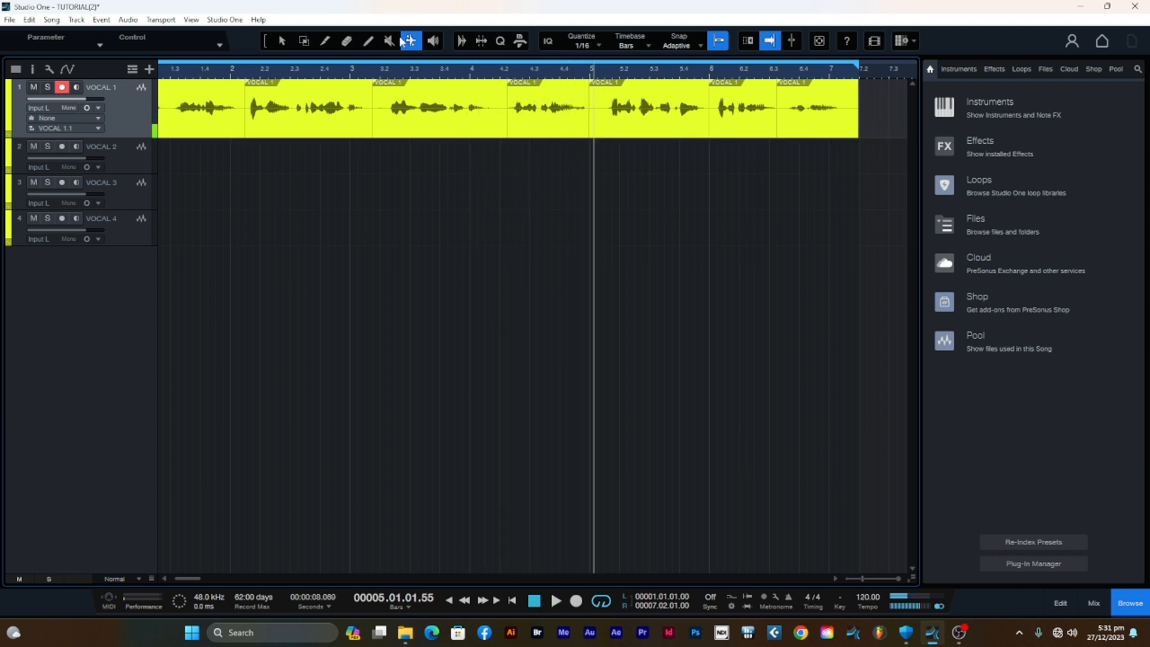
Audition the VOCAL 1 section starting at bar 5 with the Listen tool
left_click(434, 41)
left_click_drag(638, 94, 646, 108)
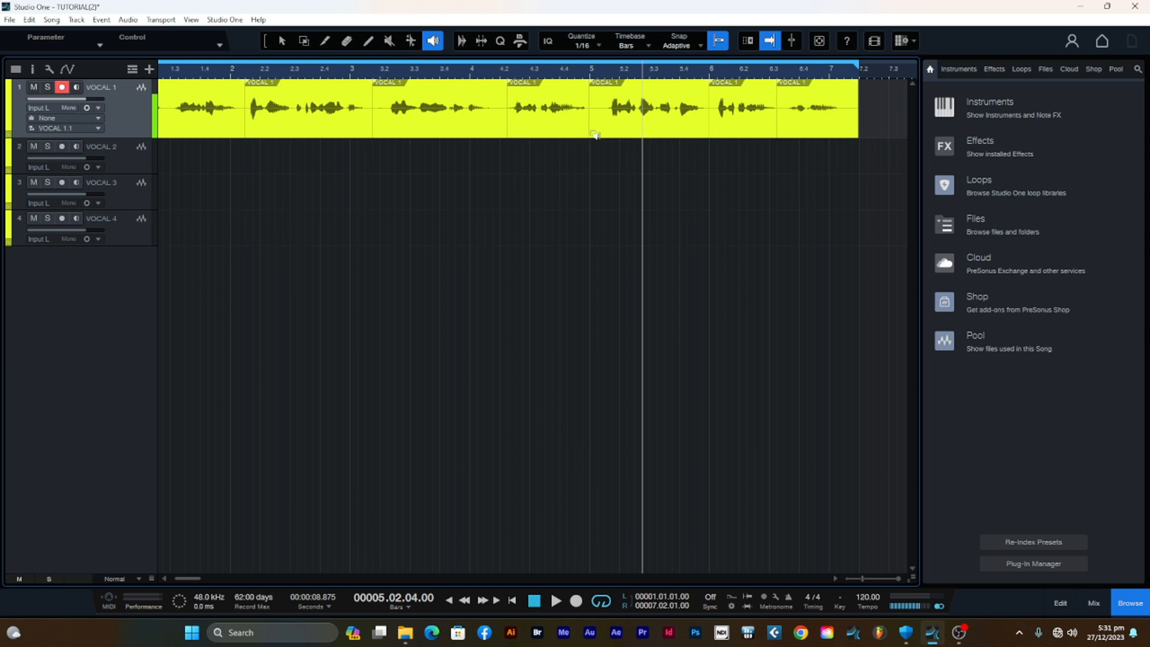
left_click_drag(650, 116, 650, 115)
Set up a new instrument track named DRUMS with the VOCAL 2 track selected
left_click(126, 166)
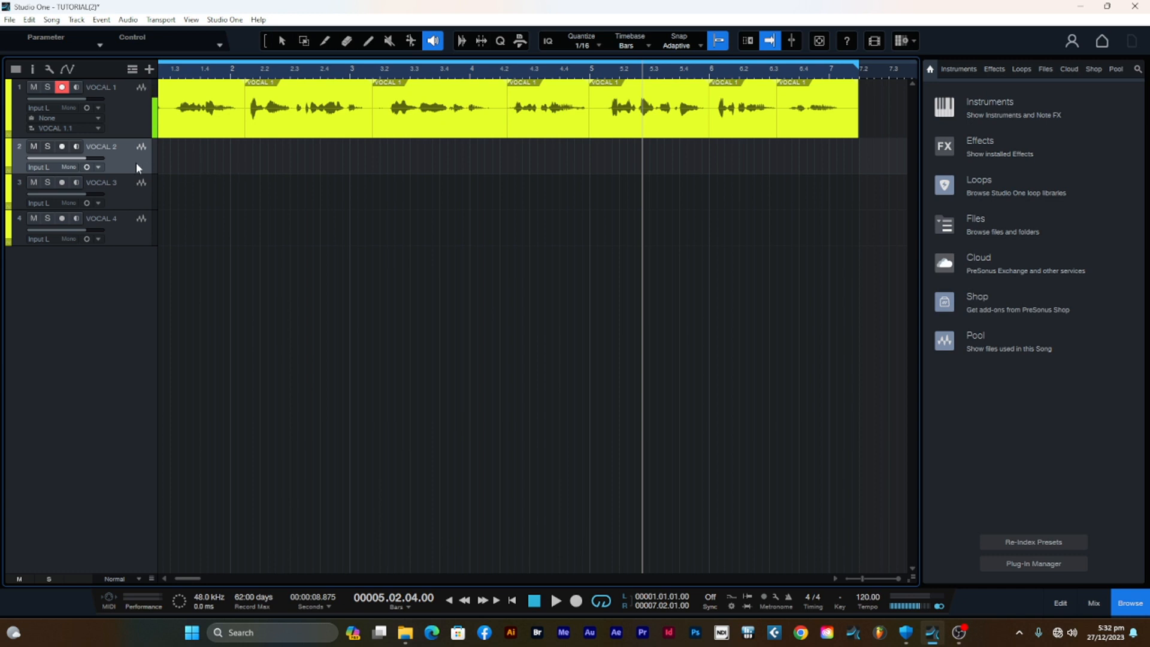
left_click(283, 41)
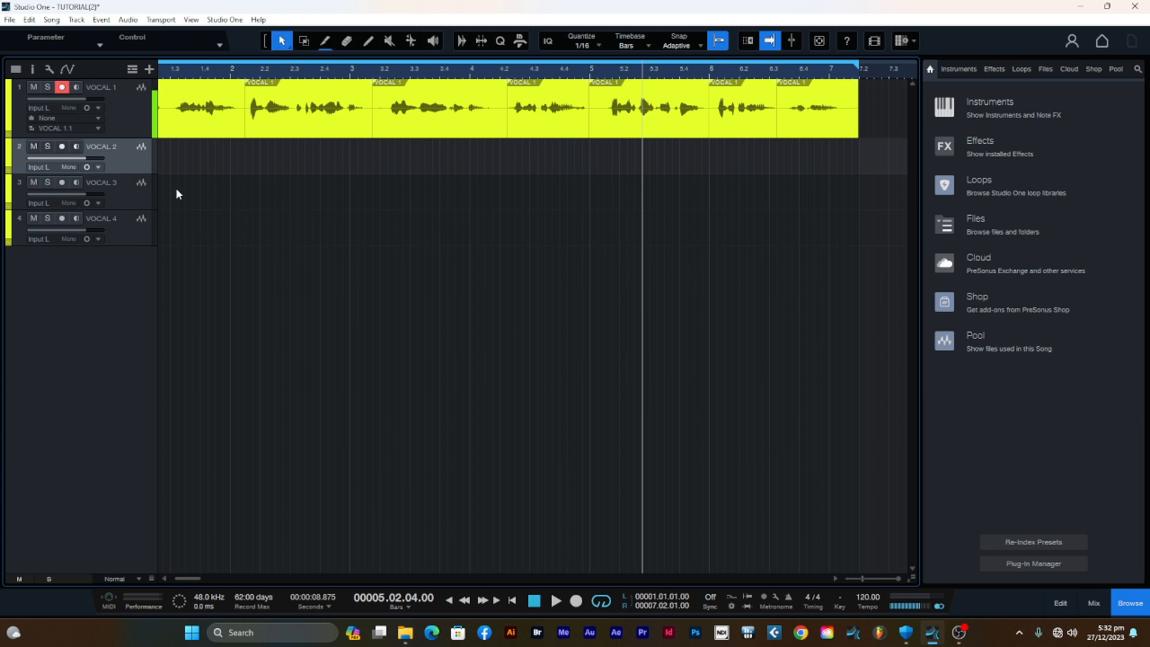
left_click(150, 70)
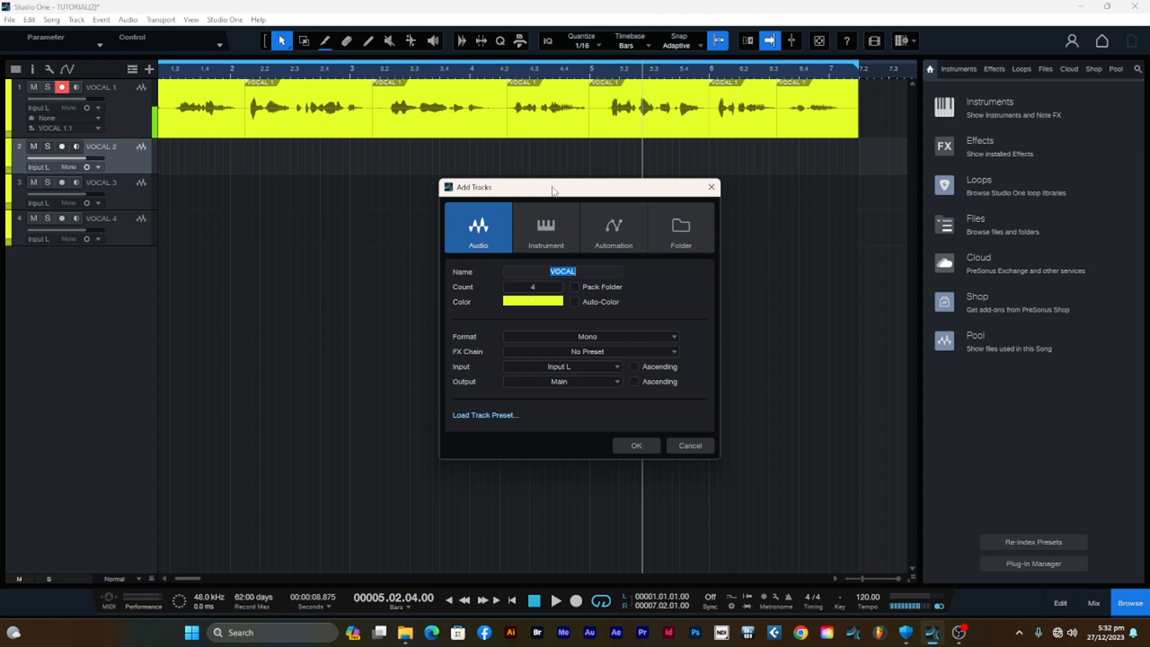
left_click_drag(553, 187, 534, 169)
left_click(531, 214)
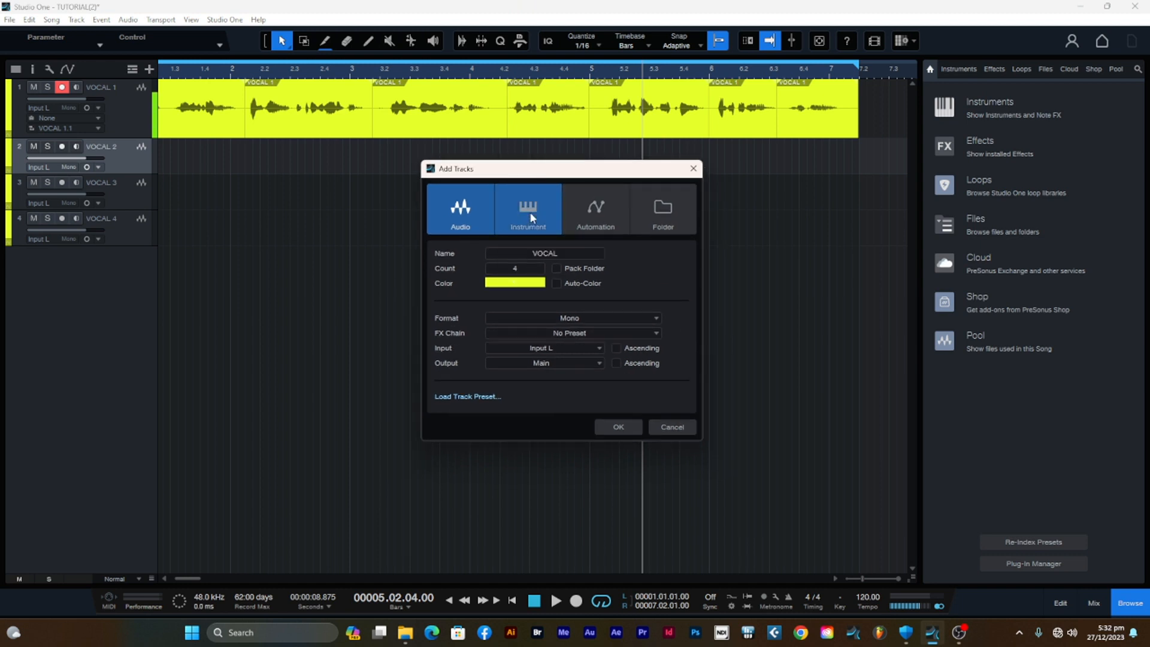
left_click(557, 253)
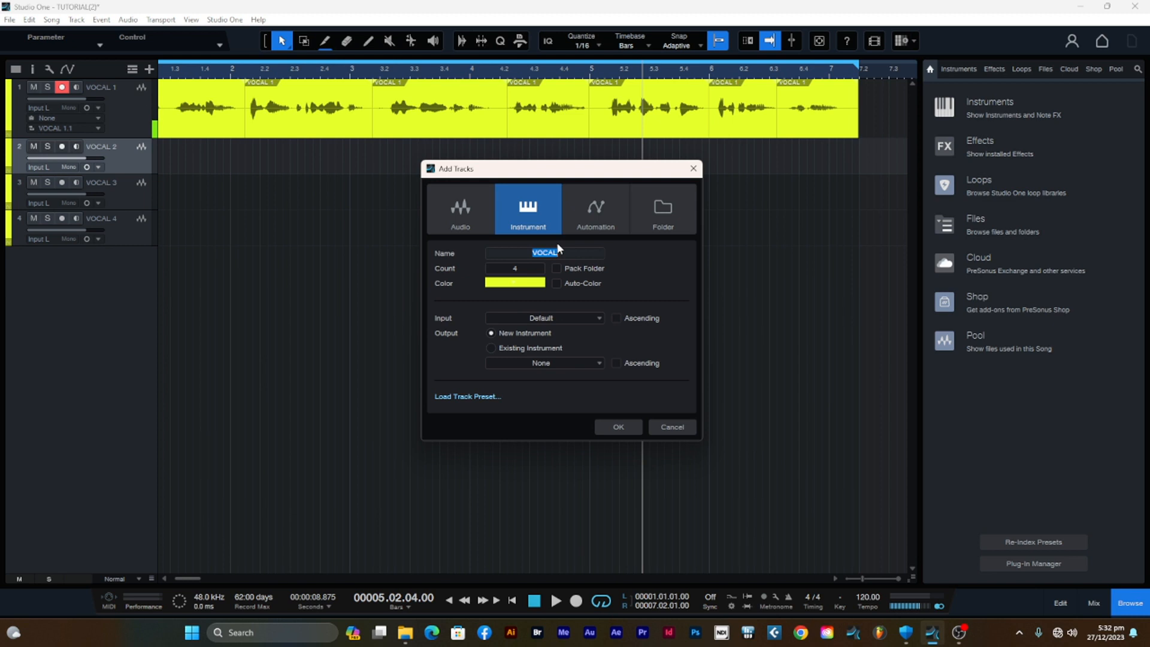
type("DRUMS")
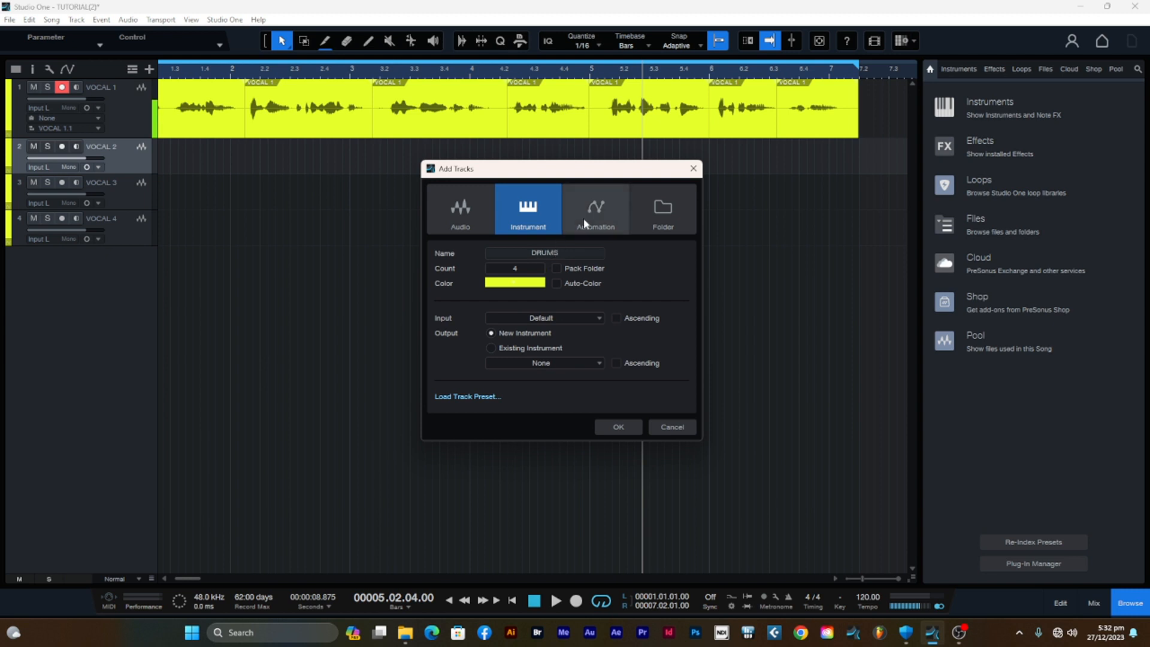
Set the DRUMS track's color to blue and its count to 1, and create the track
left_click(513, 283)
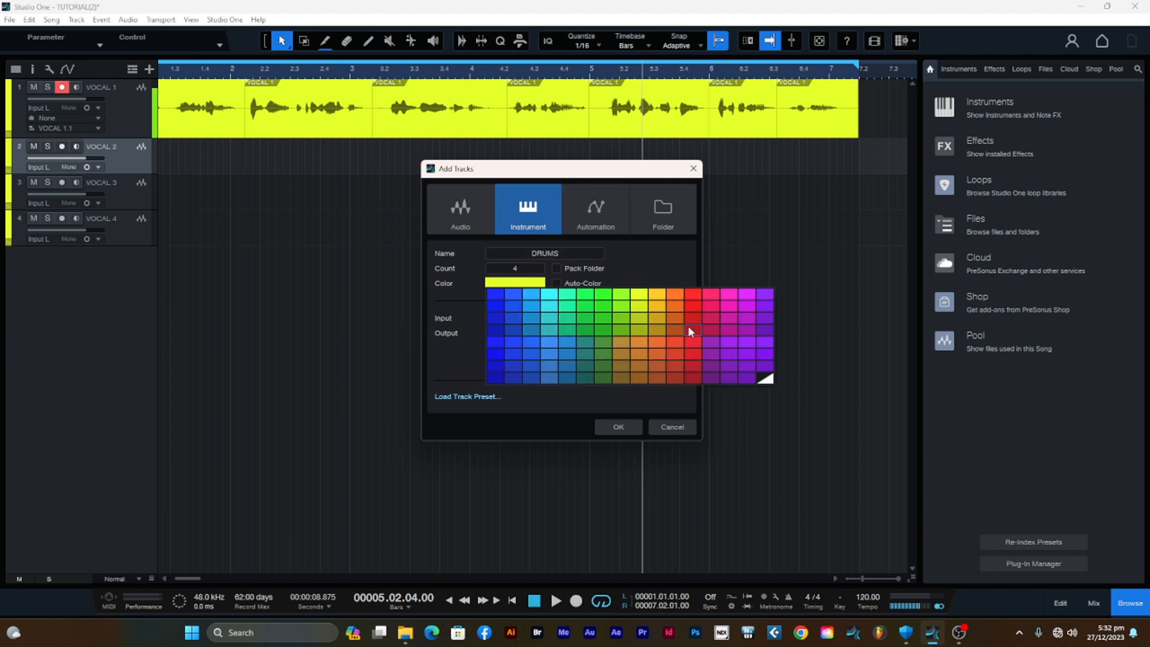
left_click(692, 315)
left_click(522, 284)
left_click(511, 350)
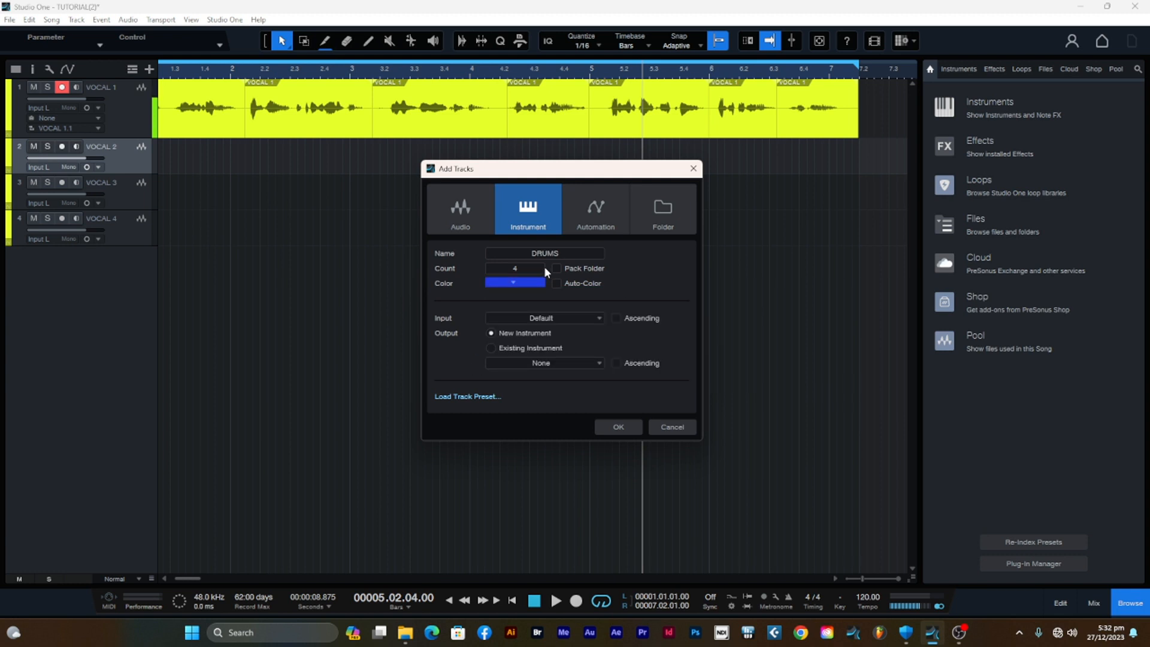
left_click(535, 268)
type("1")
key("Return")
left_click(617, 427)
Adjust the DRUMS track's height and switch off its monitoring
left_click_drag(122, 209, 125, 243)
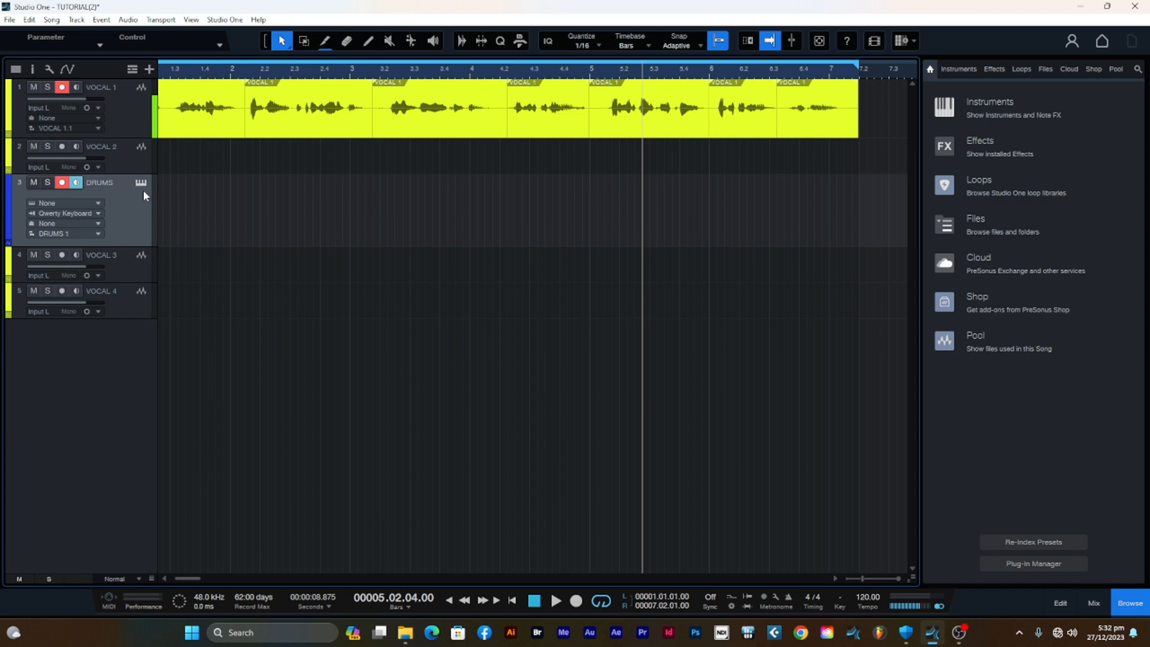
left_click(77, 184)
left_click_drag(143, 246, 143, 241)
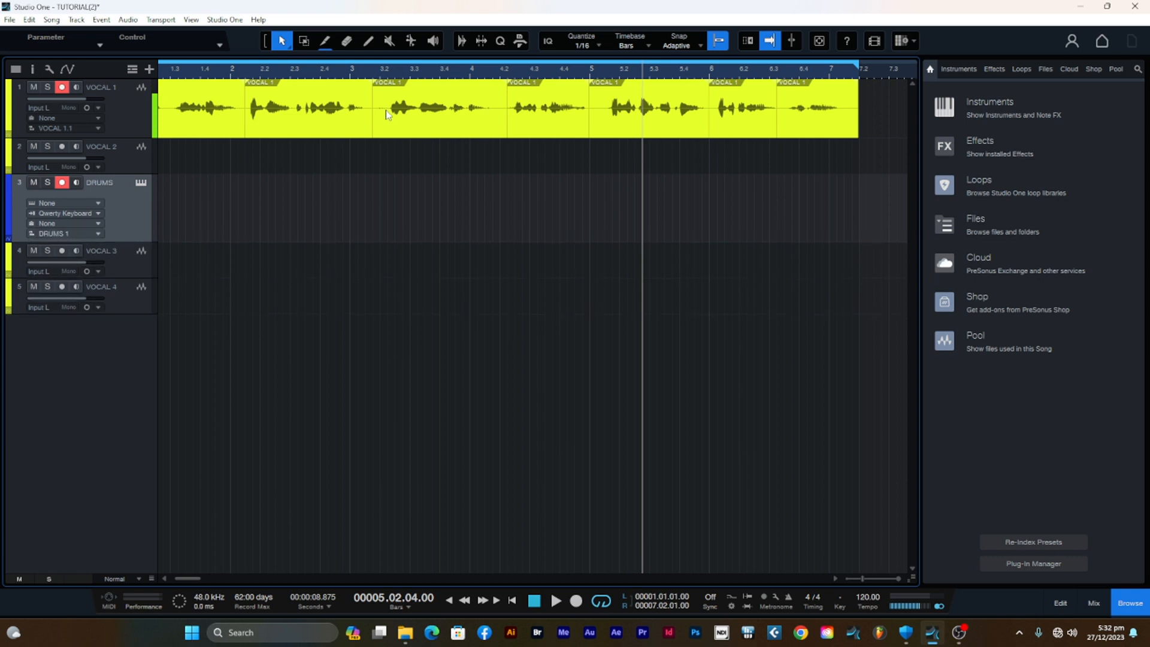
Paint an empty instrument part on the DRUMS track, extending to the end of the vocal at 7.2
left_click(368, 44)
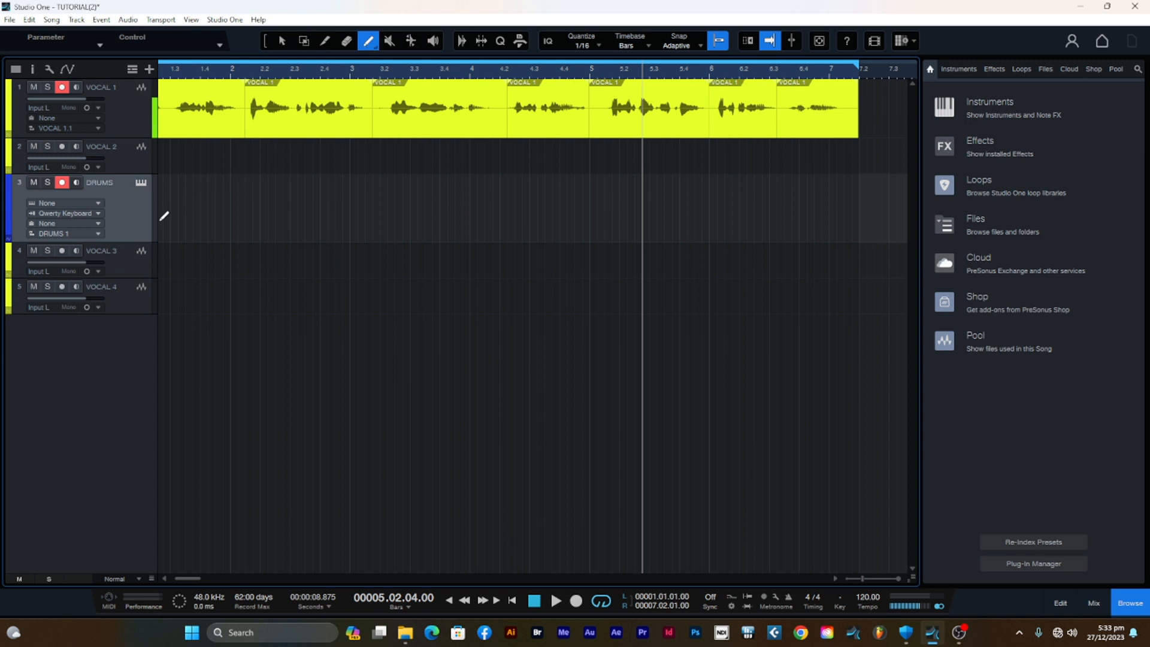
left_click_drag(164, 216, 864, 204)
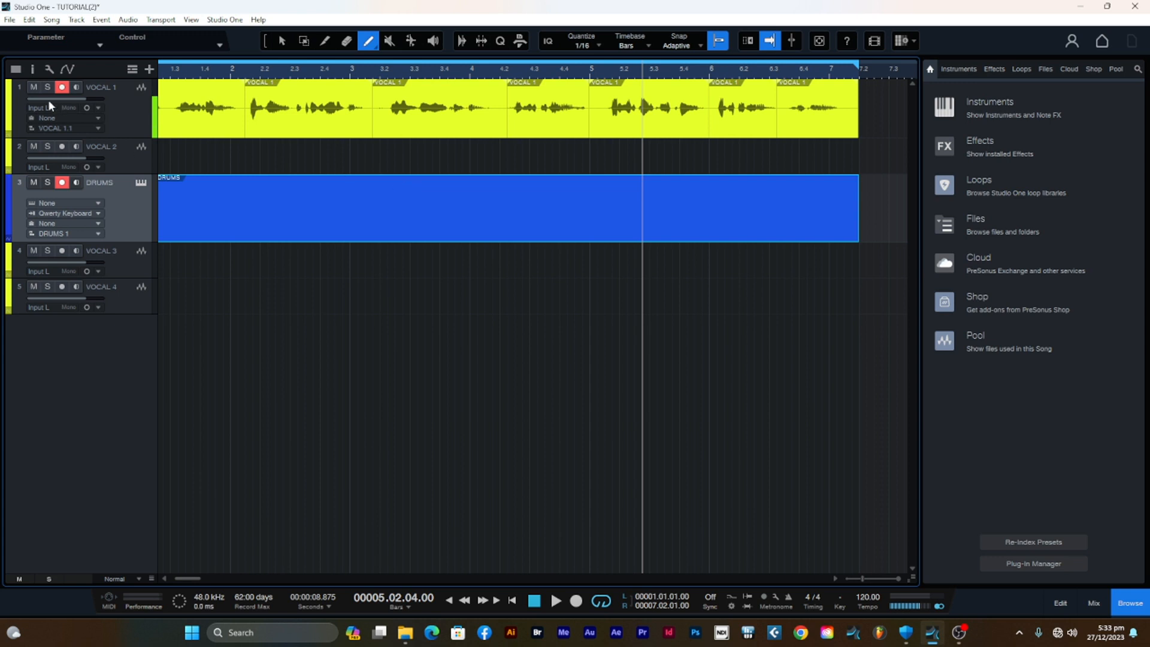
Mute the VOCAL 1 track and move the playhead to 1.02.04.00
left_click(34, 86)
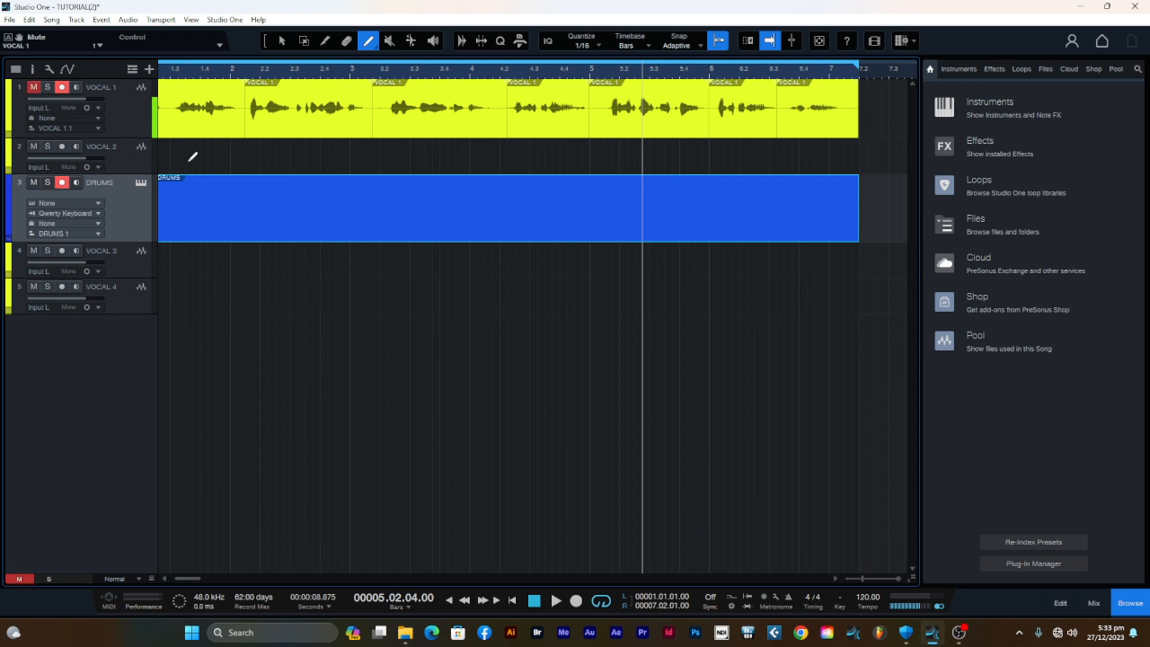
left_click(165, 75)
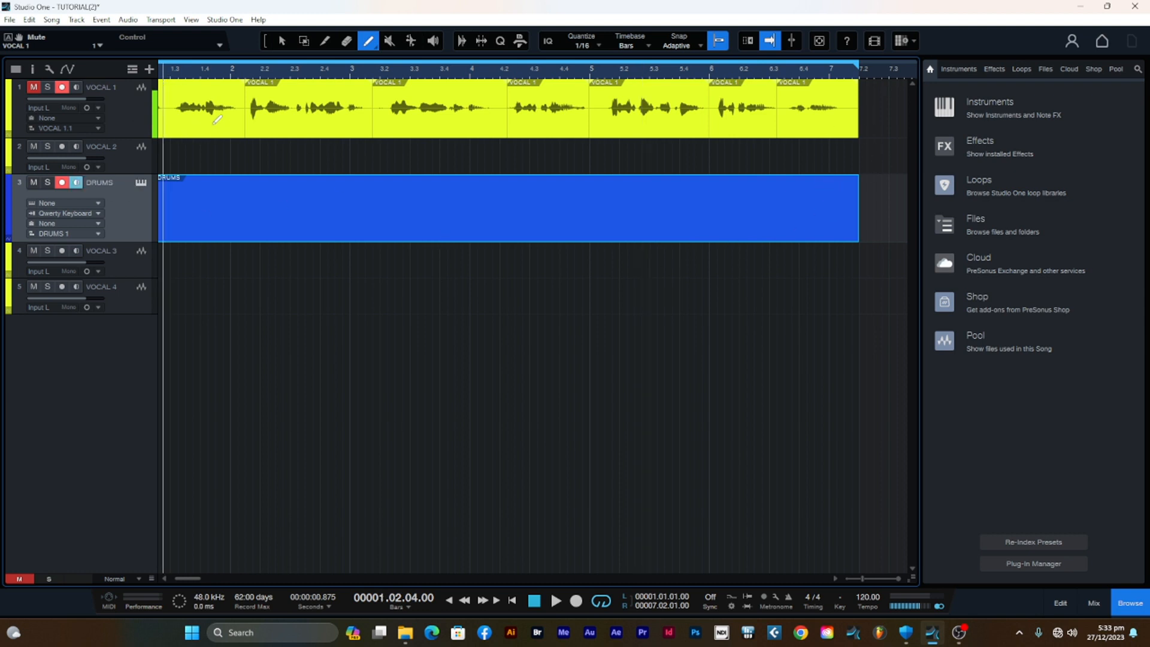
Load the MT-PowerDrumKit instrument from the MANDA AUDIO folder onto the DRUMS track
left_click(982, 105)
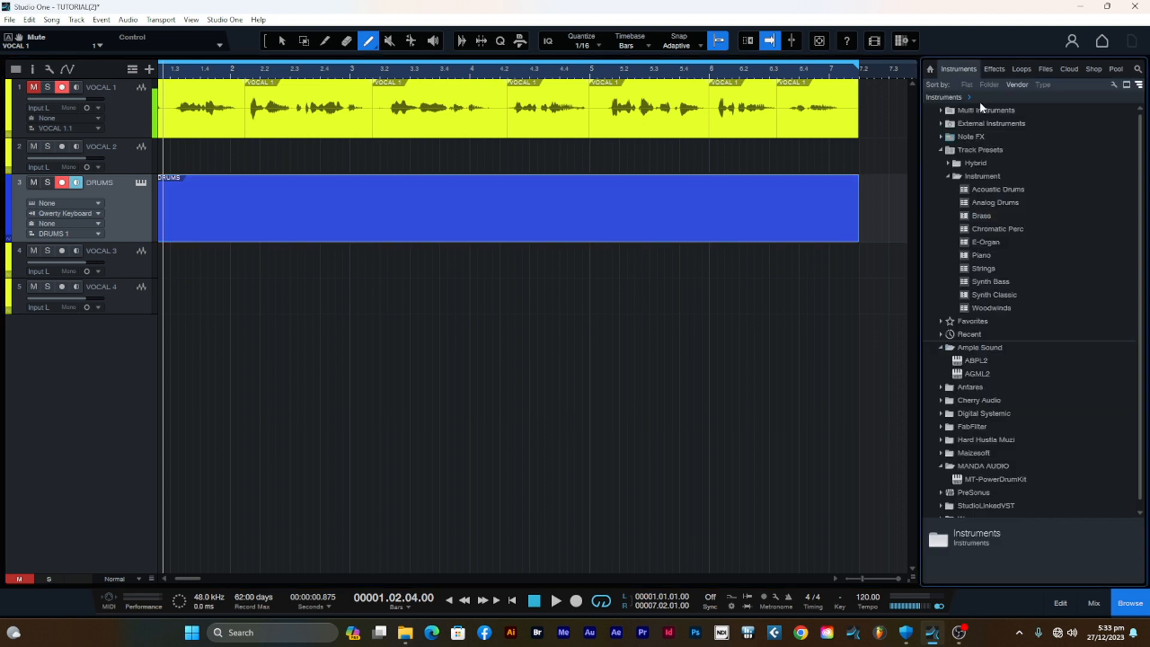
scroll(982, 318, "down", 1)
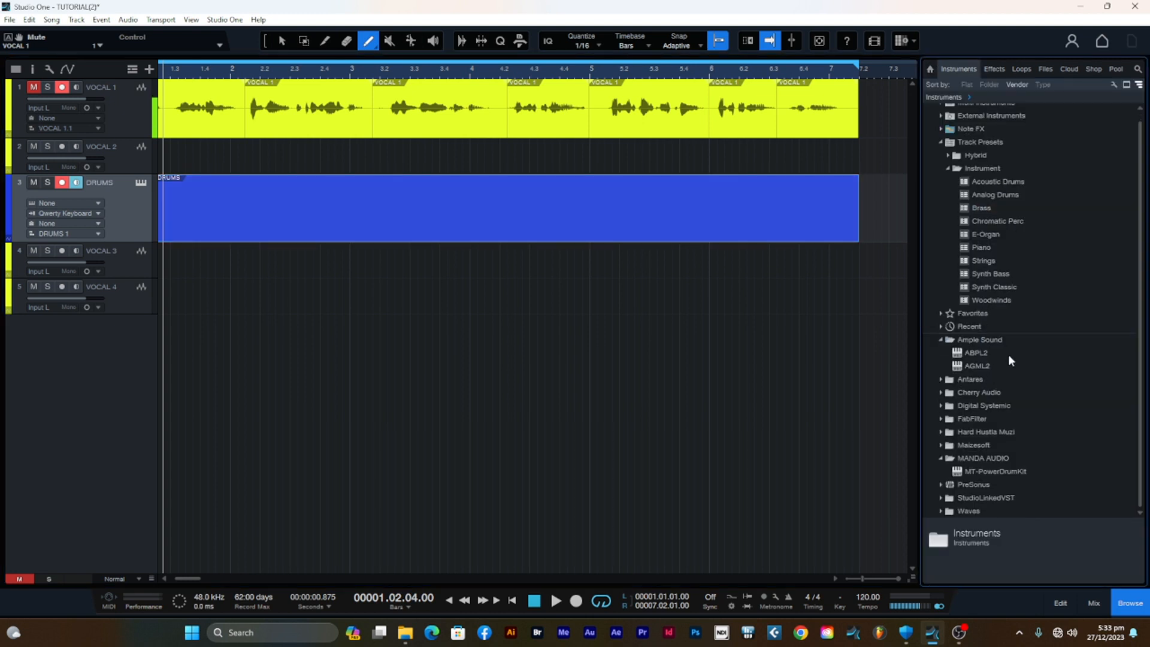
left_click(939, 458)
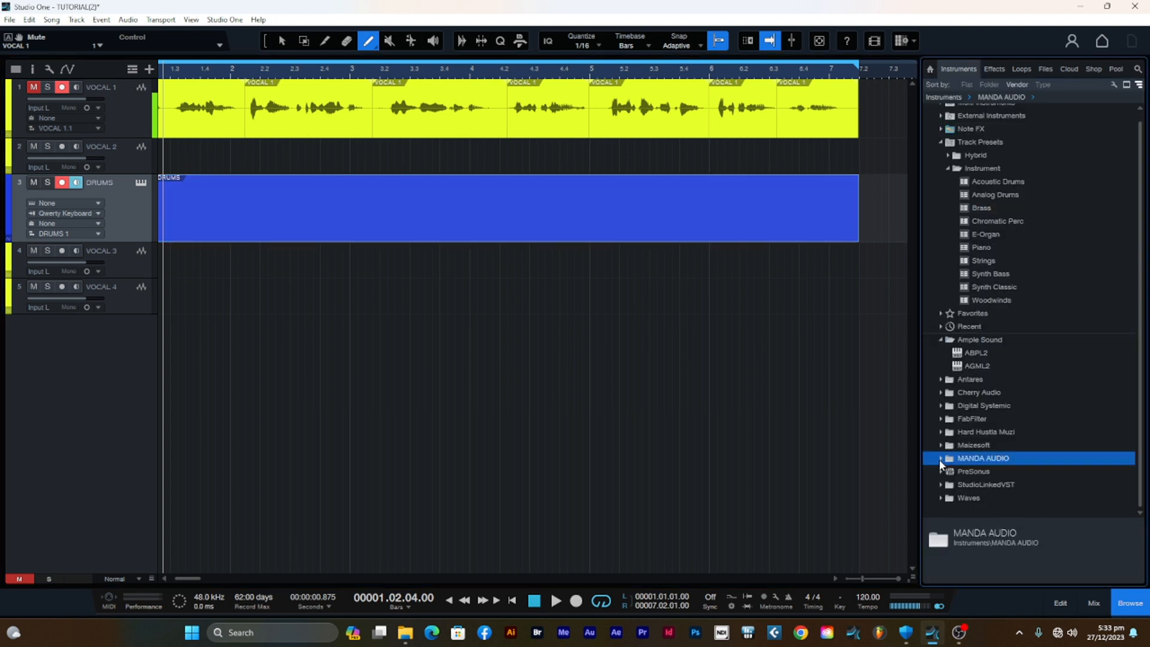
left_click(940, 459)
left_click_drag(988, 471, 108, 223)
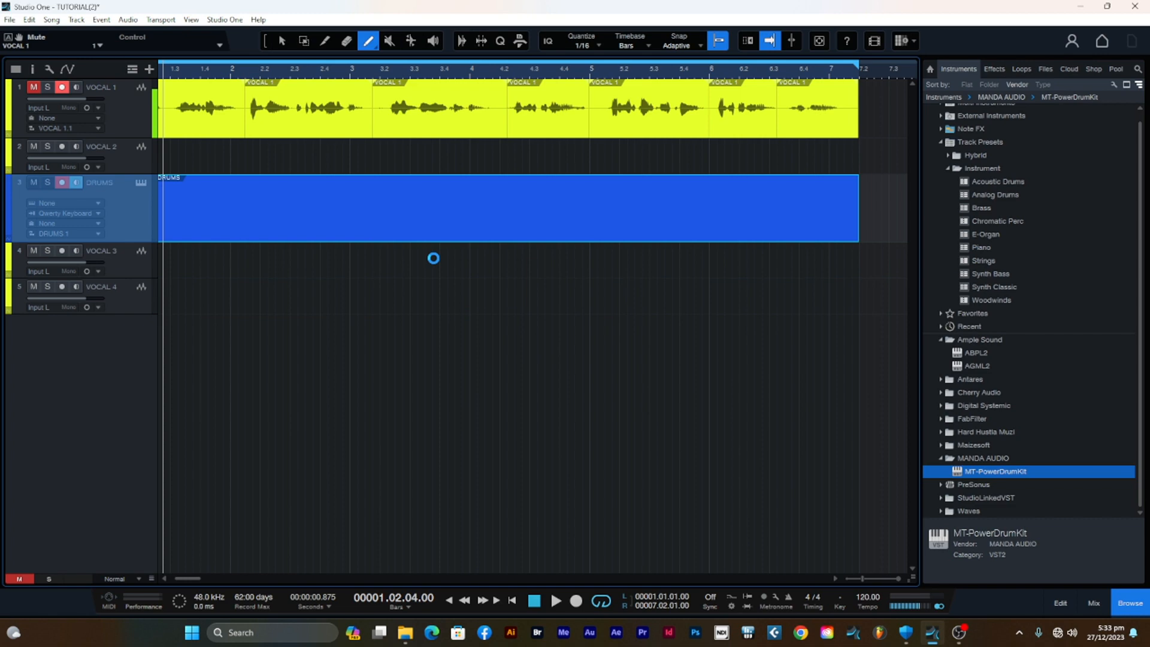
mouse_move(606, 115)
left_mouse_down()
mouse_move(593, 171)
mouse_move(605, 178)
mouse_move(607, 128)
left_mouse_up()
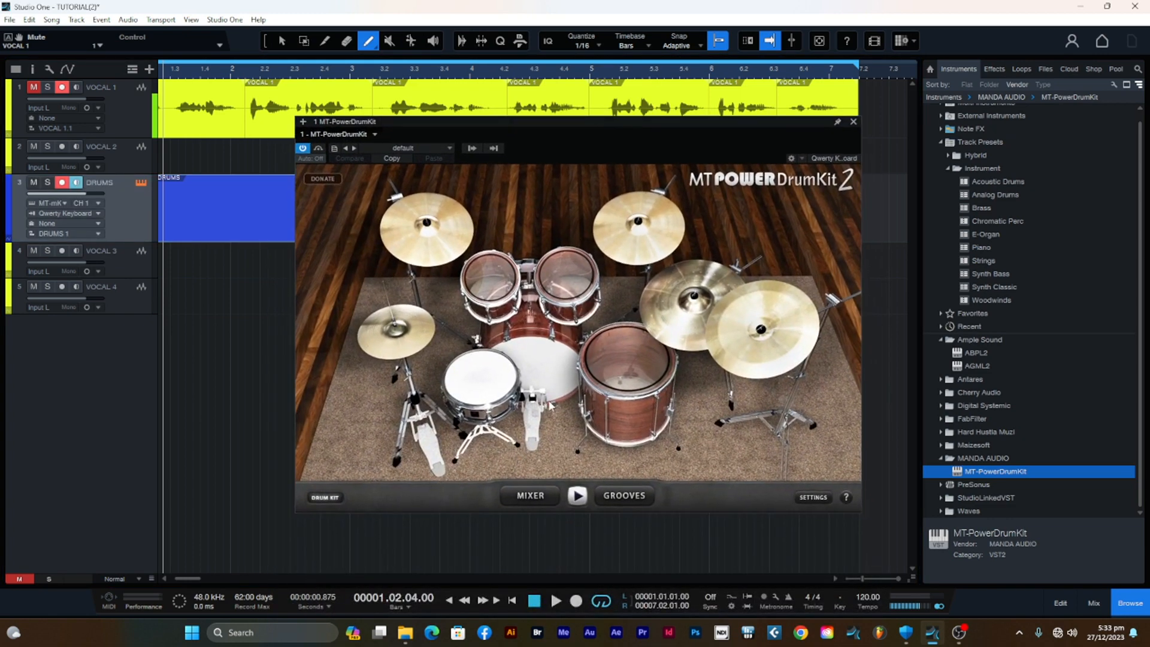
Audition the kick, snare, toms and cymbals of MT-PowerDrumKit, and close its window
left_click(536, 357)
left_click(483, 376)
left_click(644, 372)
left_click(482, 378)
left_click(383, 329)
left_click(579, 284)
left_click(497, 380)
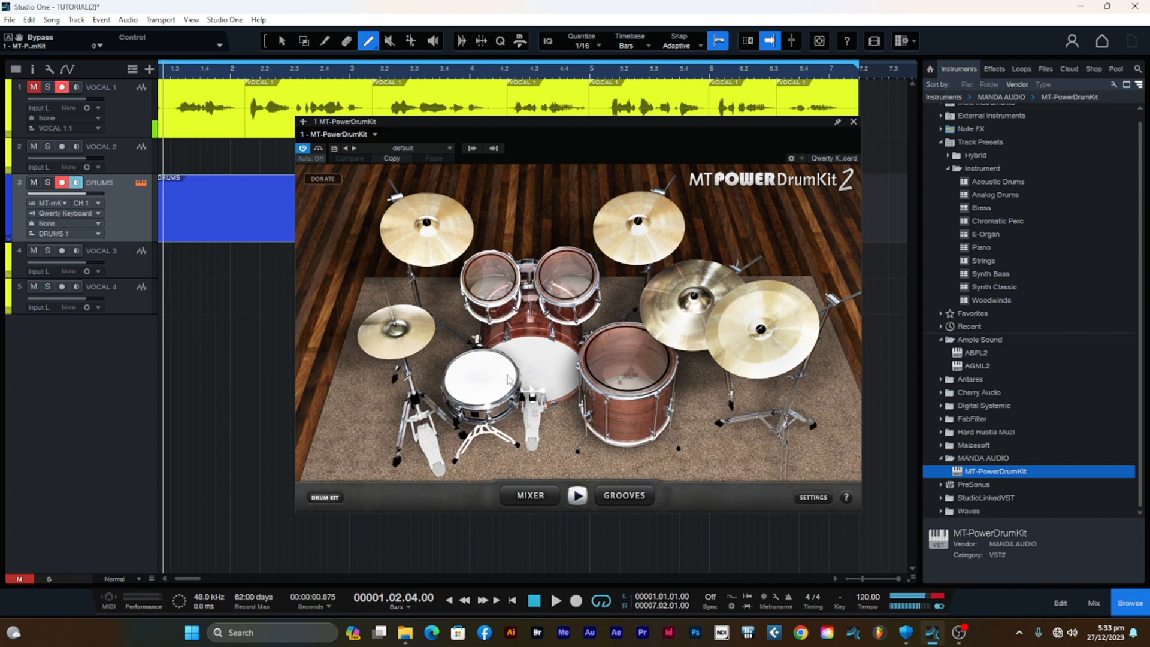
left_click(678, 359)
left_click(533, 372)
left_click(483, 387)
left_click(482, 387)
left_click(485, 382)
left_click(854, 122)
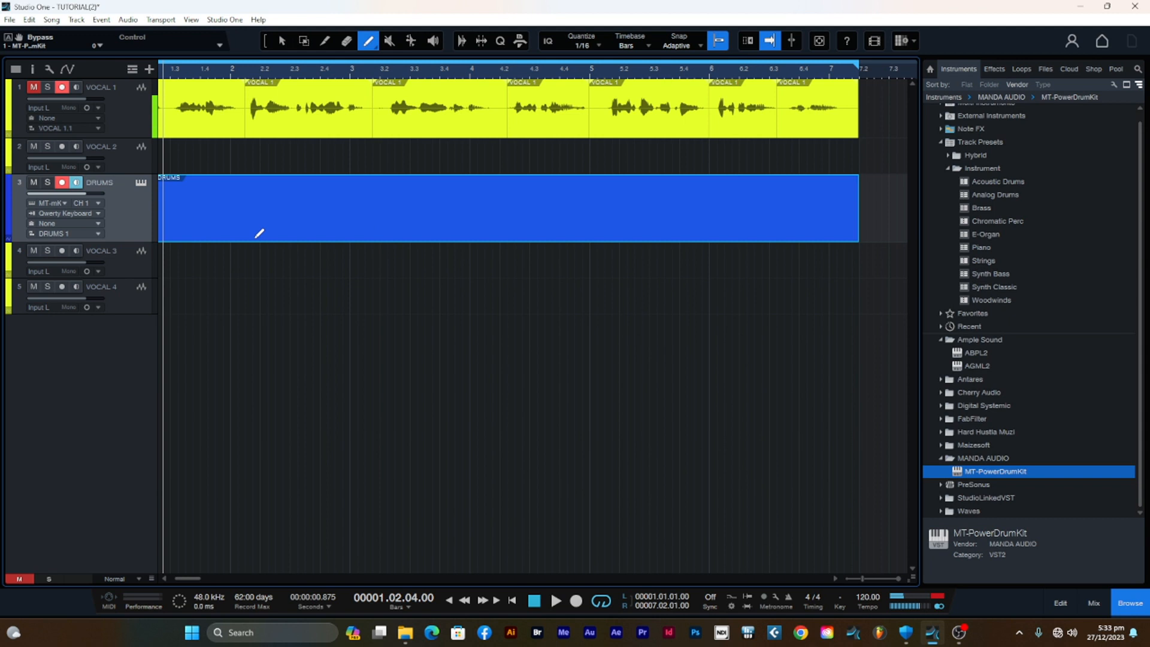
Remove the DRUMS track and insert MT-PowerDrumKit on a new instrument track below VOCAL 4
right_click(126, 206)
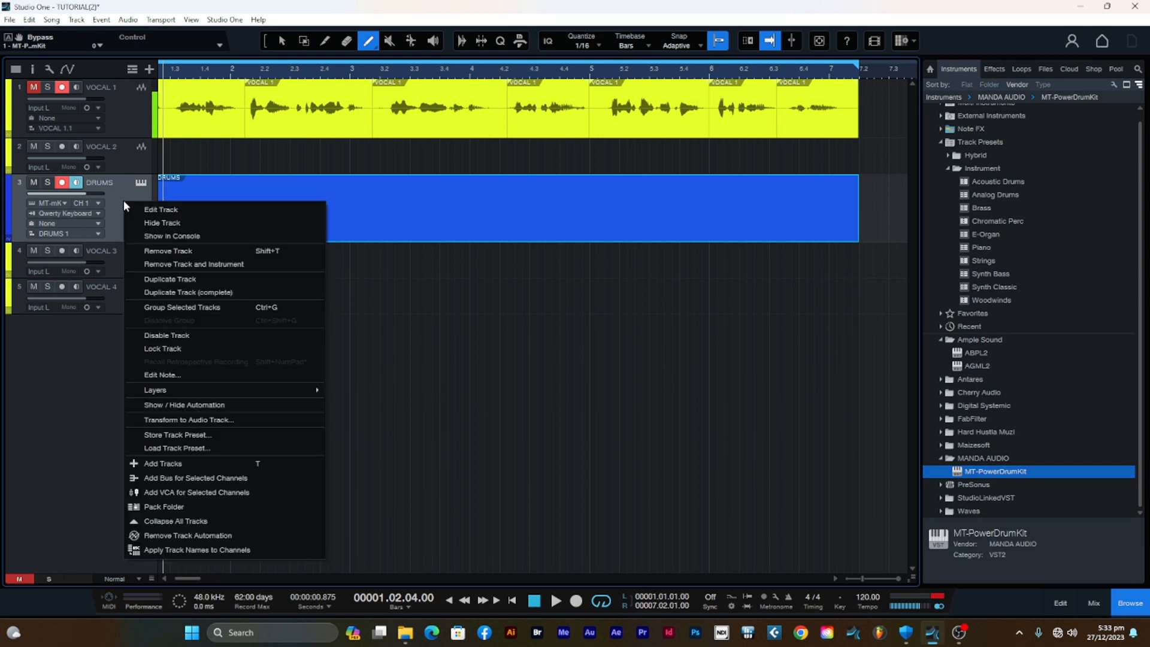
left_click(147, 251)
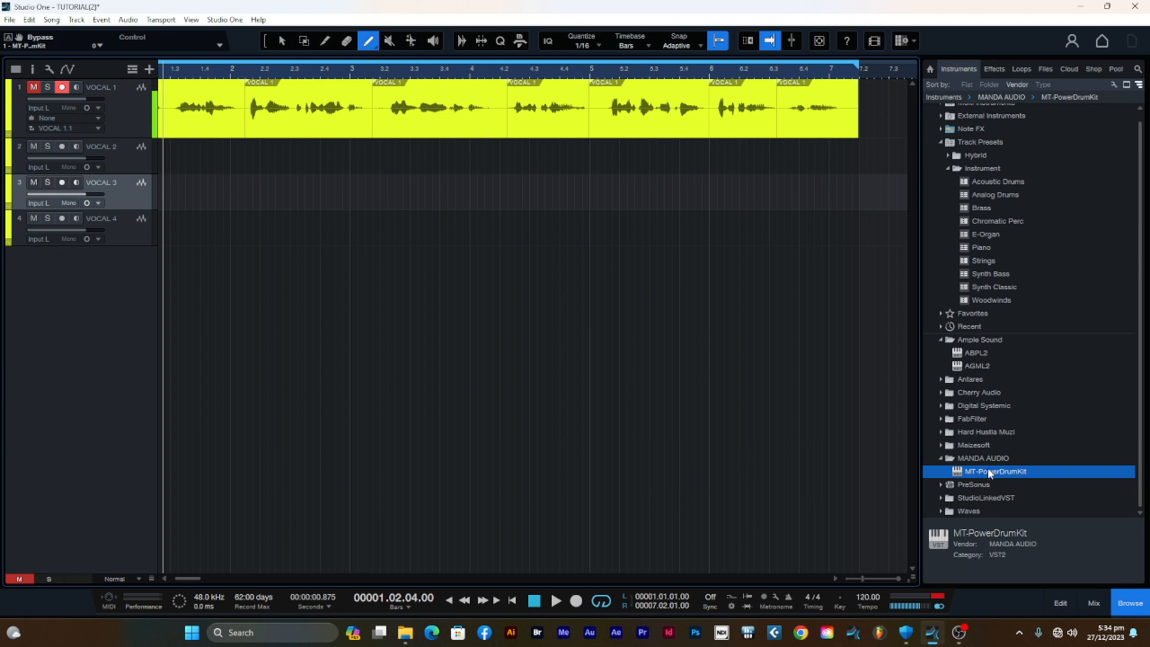
left_click_drag(1000, 470, 140, 267)
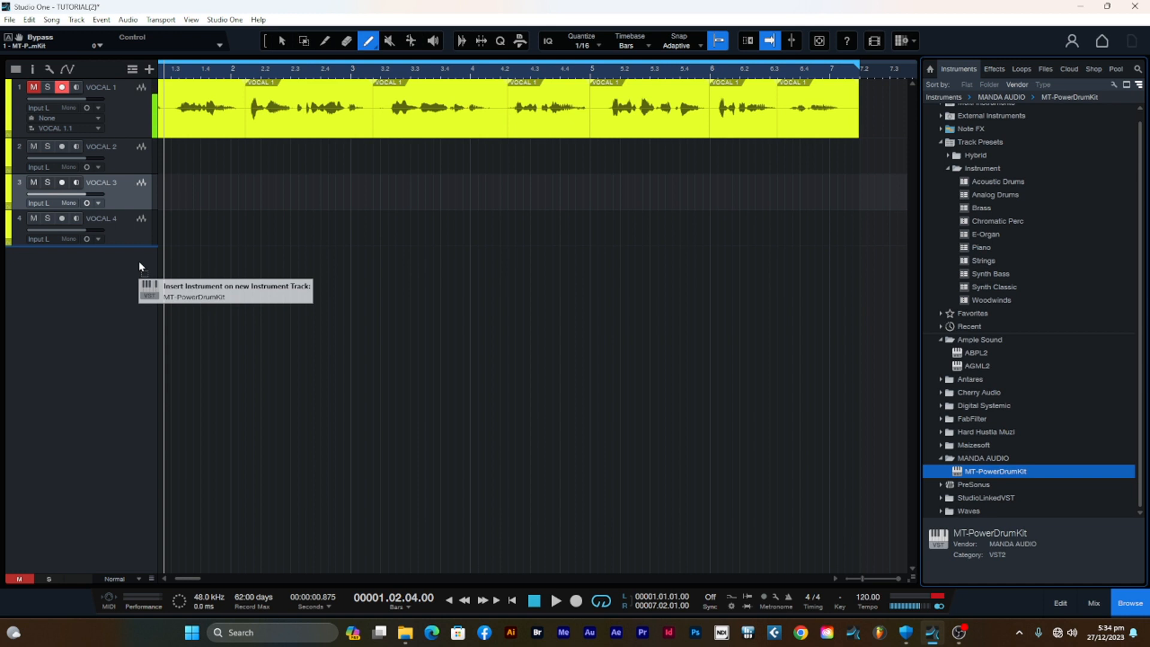
left_click_drag(138, 260, 139, 260)
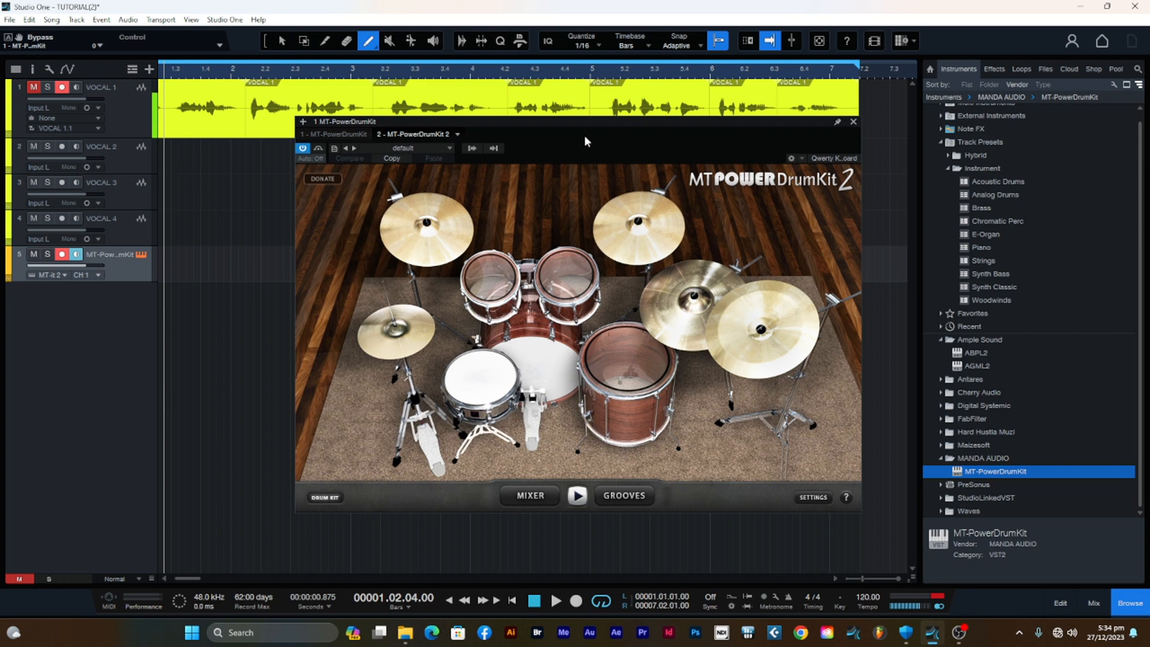
mouse_move(588, 124)
left_mouse_down()
mouse_move(579, 131)
mouse_move(576, 107)
left_mouse_up()
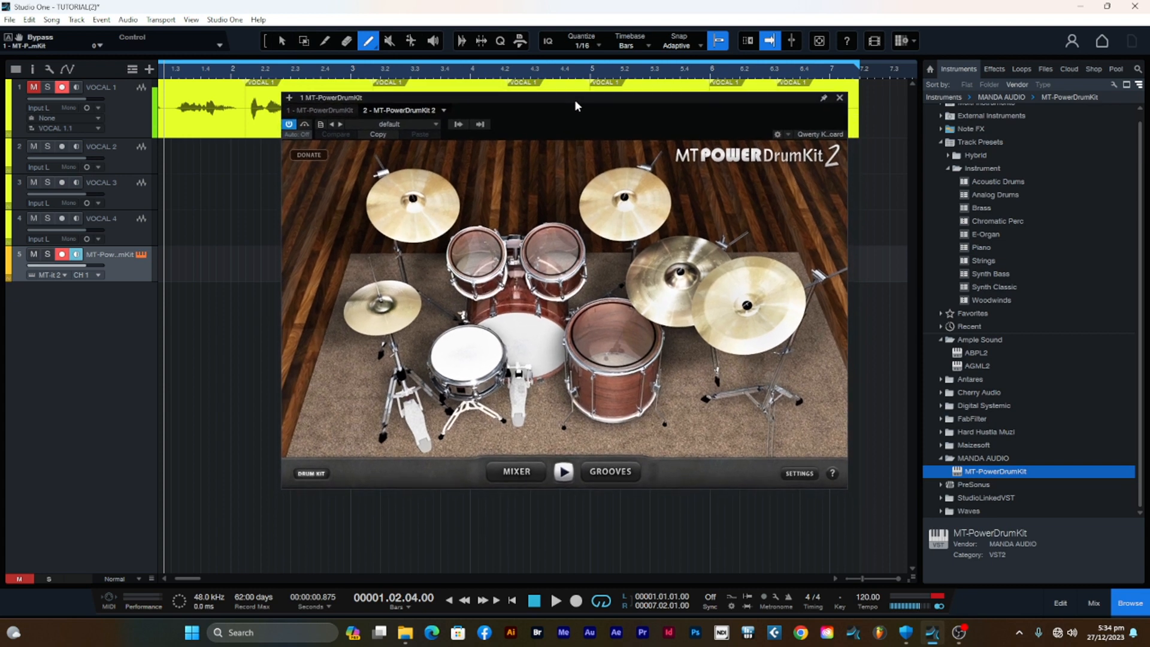
Play various drums and cymbals of the newly inserted MT-PowerDrumKit to test its sound, and close the instrument window
left_click(513, 338)
left_click(606, 331)
left_click(654, 289)
left_click(512, 327)
left_click(465, 352)
left_click(388, 300)
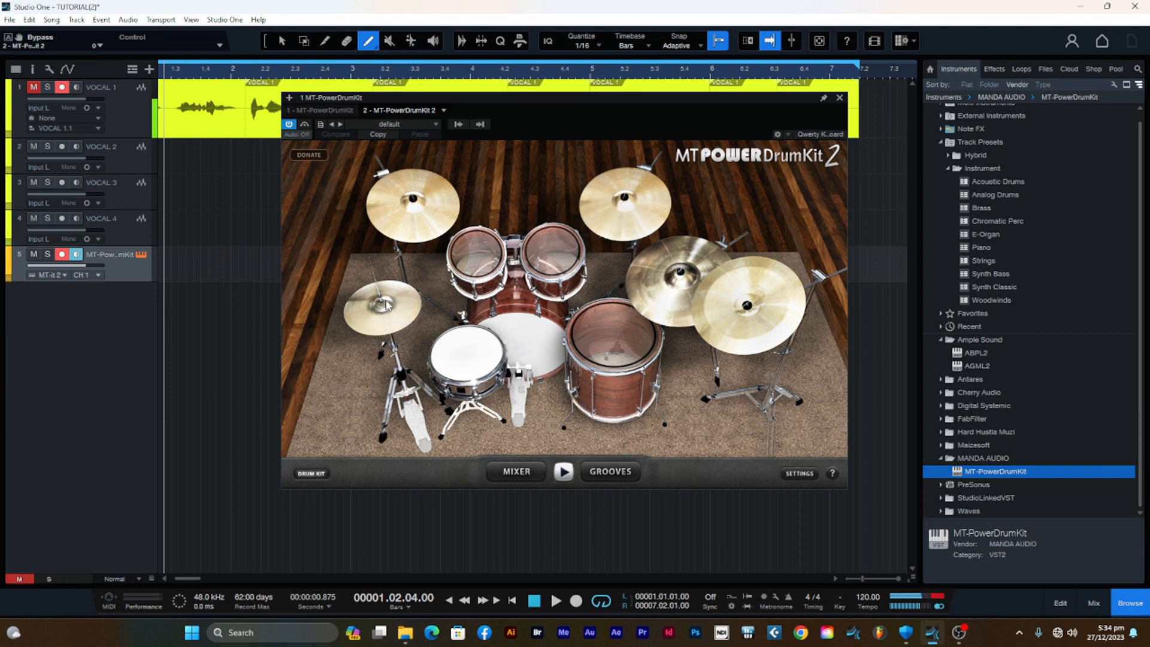
left_click(471, 348)
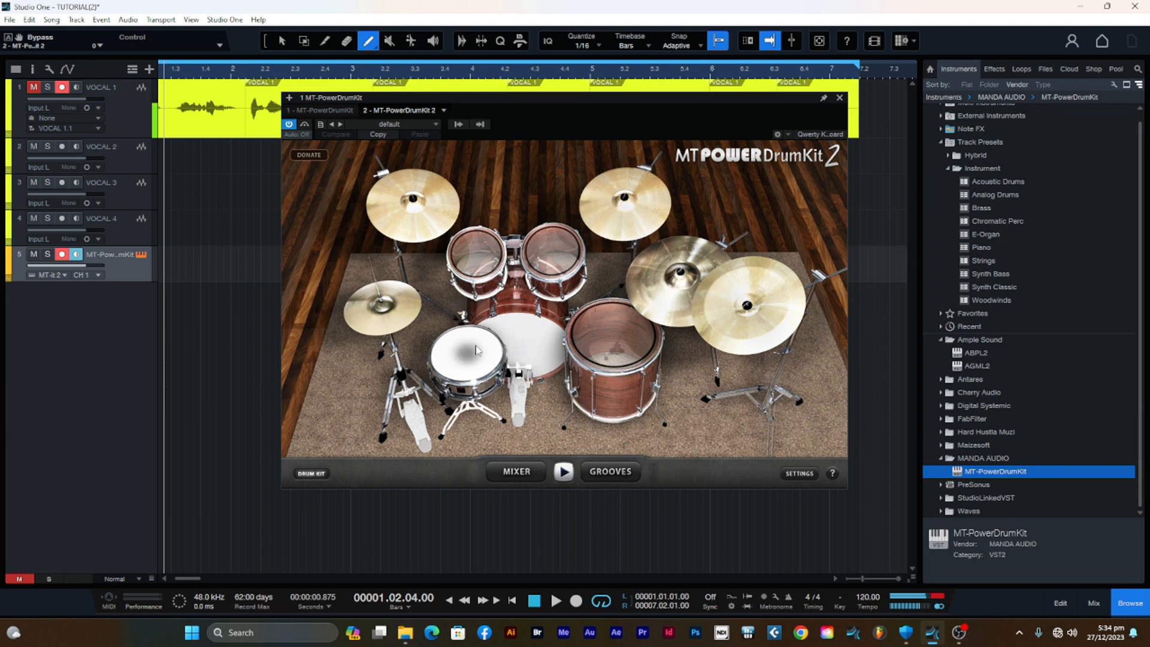
left_click(477, 254)
left_click(552, 252)
left_click(467, 343)
left_click(639, 345)
left_click(602, 210)
left_click(395, 307)
left_click(531, 328)
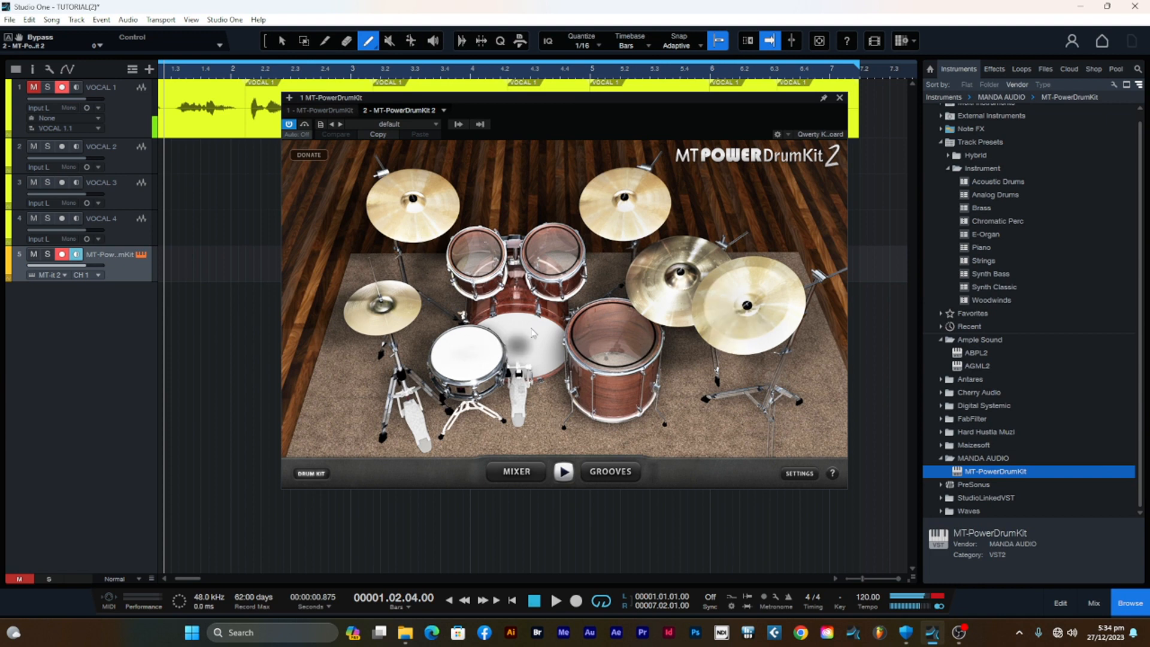
left_click(839, 97)
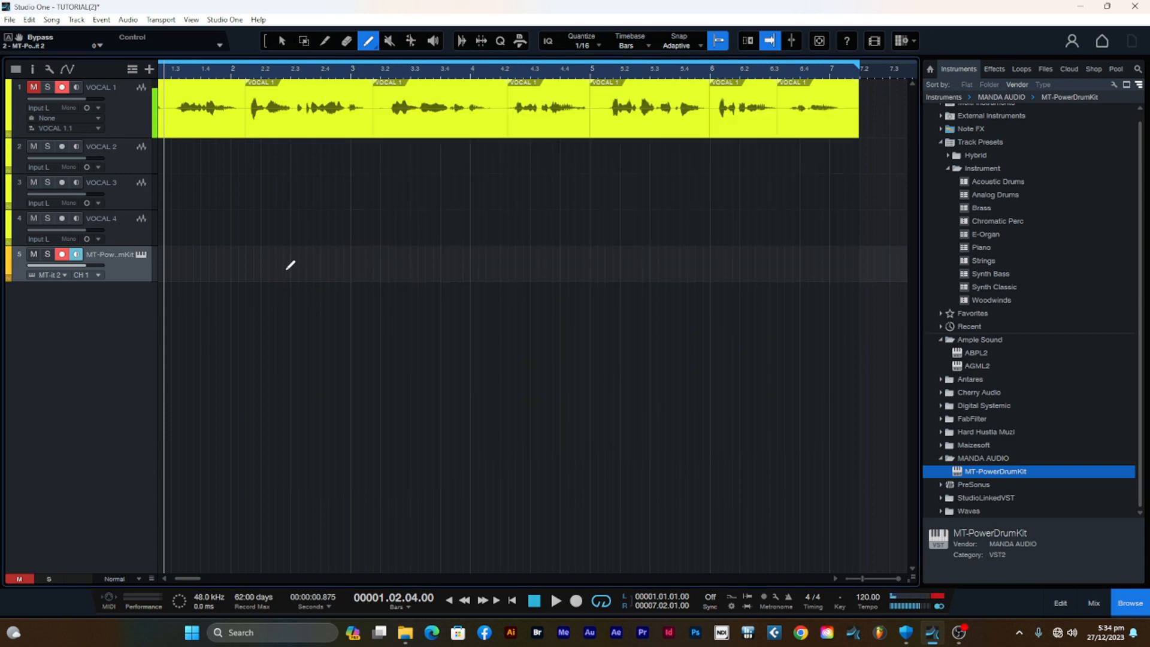
Increase the MT-PowerDrumKit track's height and paint an empty instrument part on it, extending to the end of the vocal at 7.2
left_click_drag(134, 246, 124, 298)
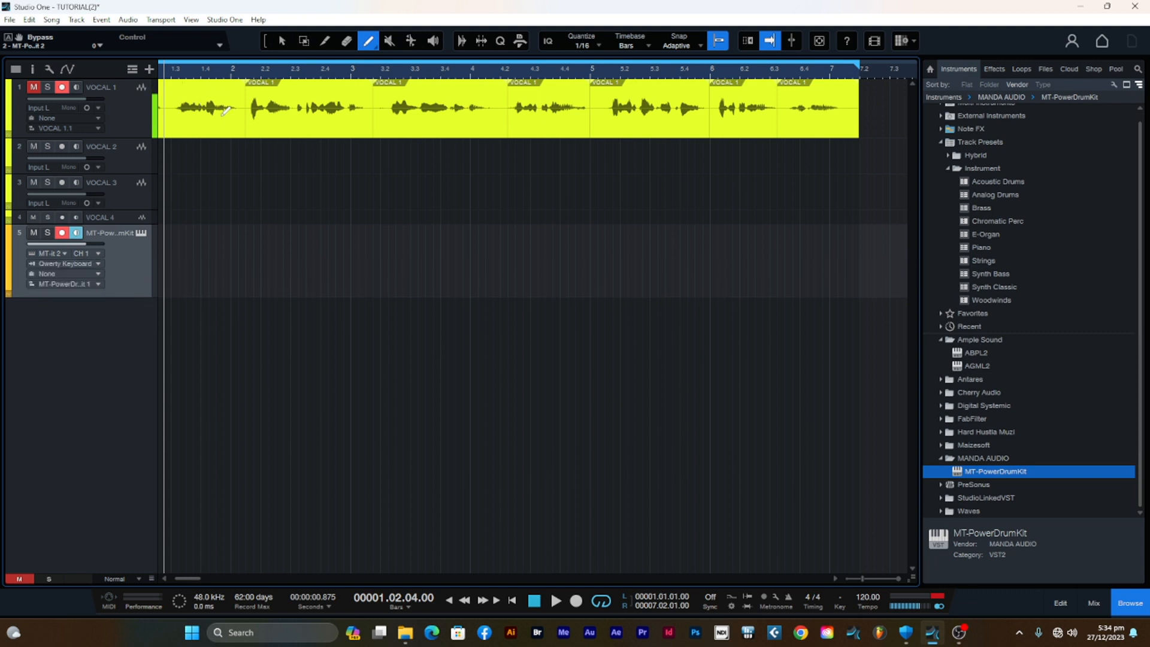
left_click(369, 41)
left_click(160, 261)
left_click_drag(161, 261, 862, 268)
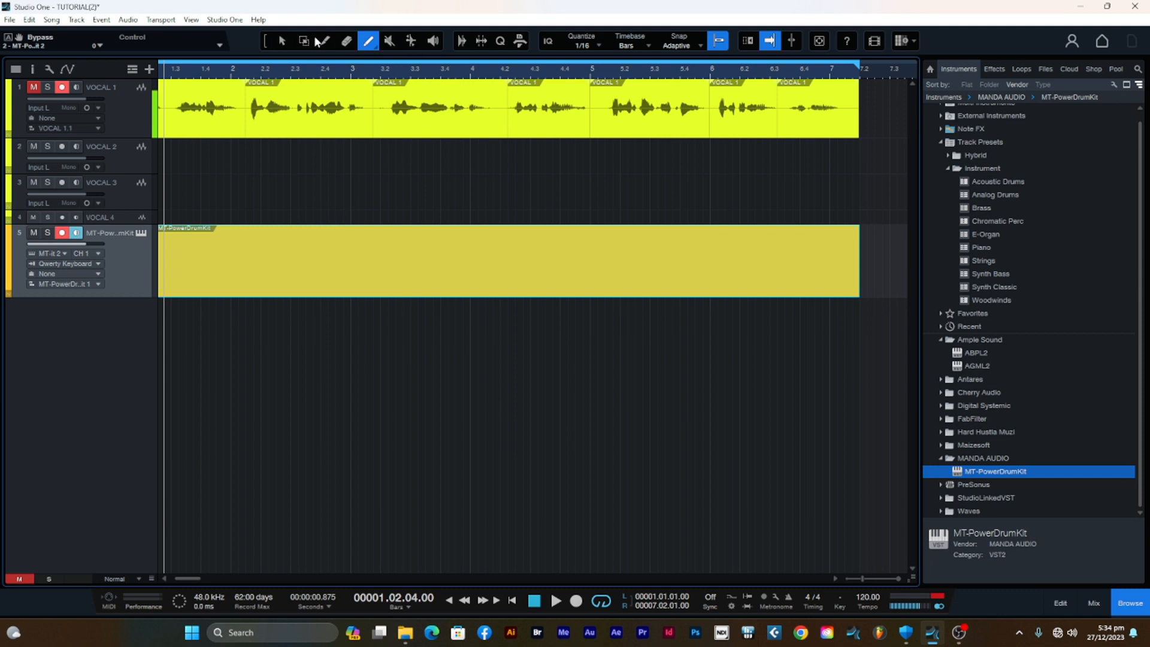
Open the MT-PowerDrumKit part in the note editor with the Arrow tool, look through its drum note rows, and close the editor
left_click(283, 42)
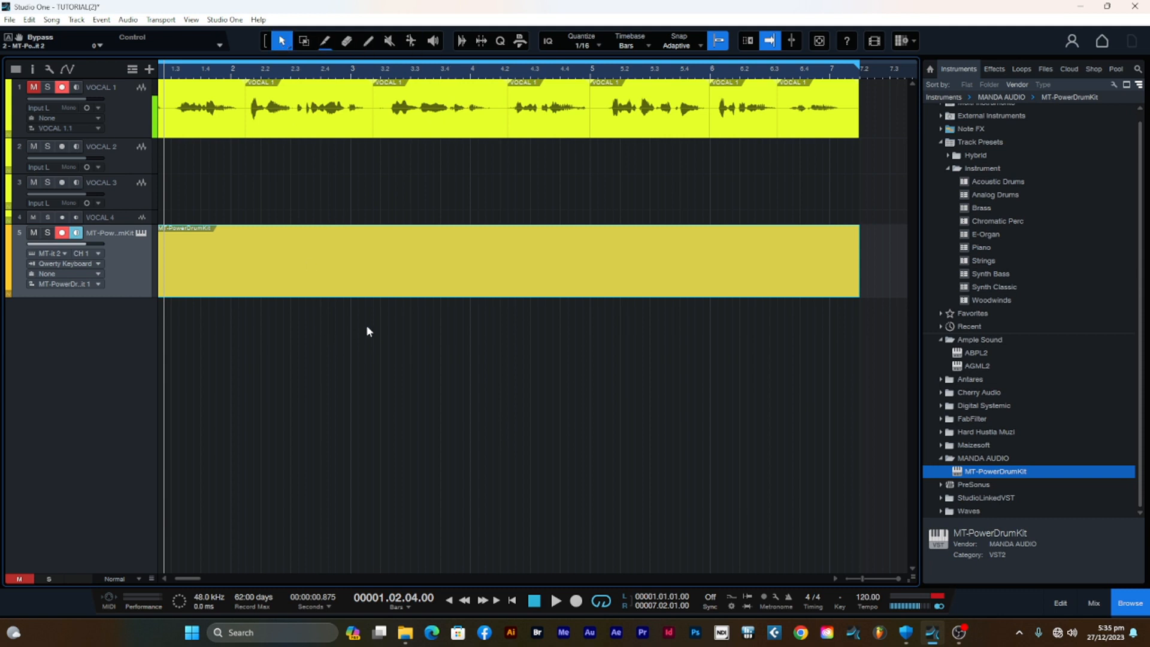
double_click(368, 254)
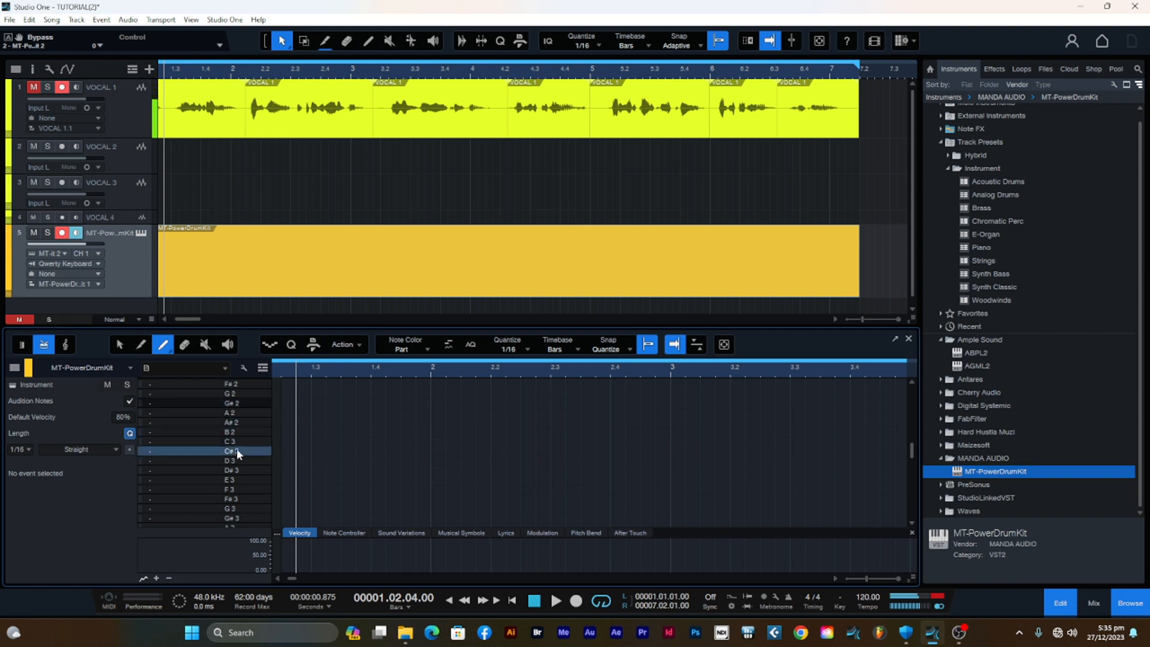
left_click(256, 458)
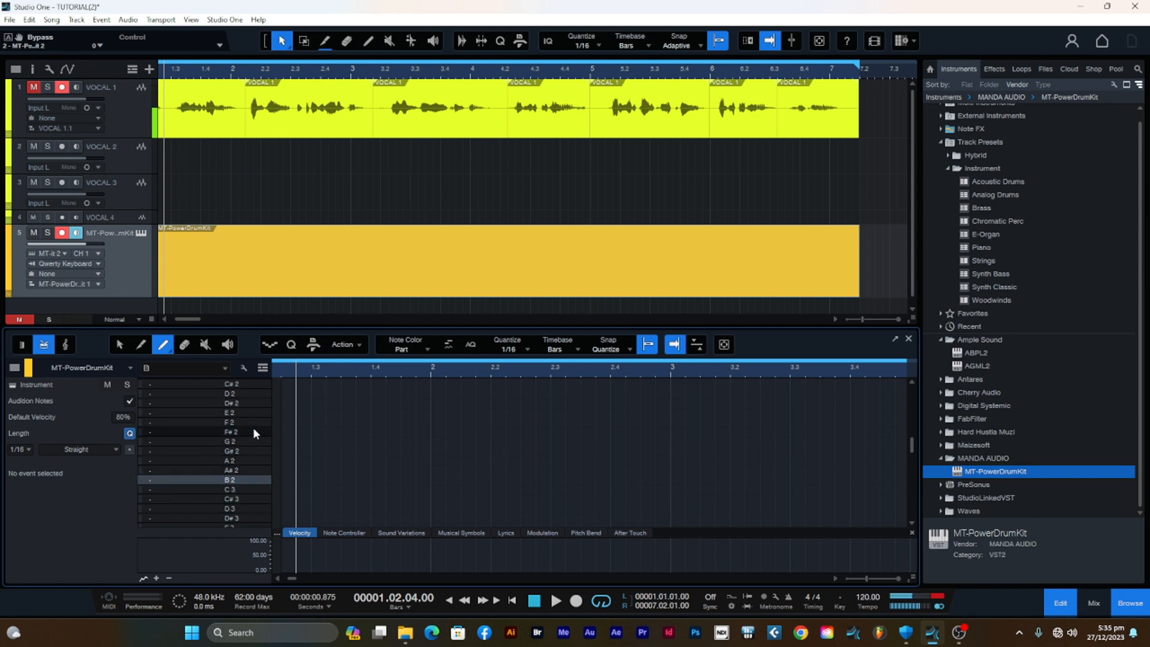
scroll(250, 444, "down", 2)
scroll(246, 470, "down", 7)
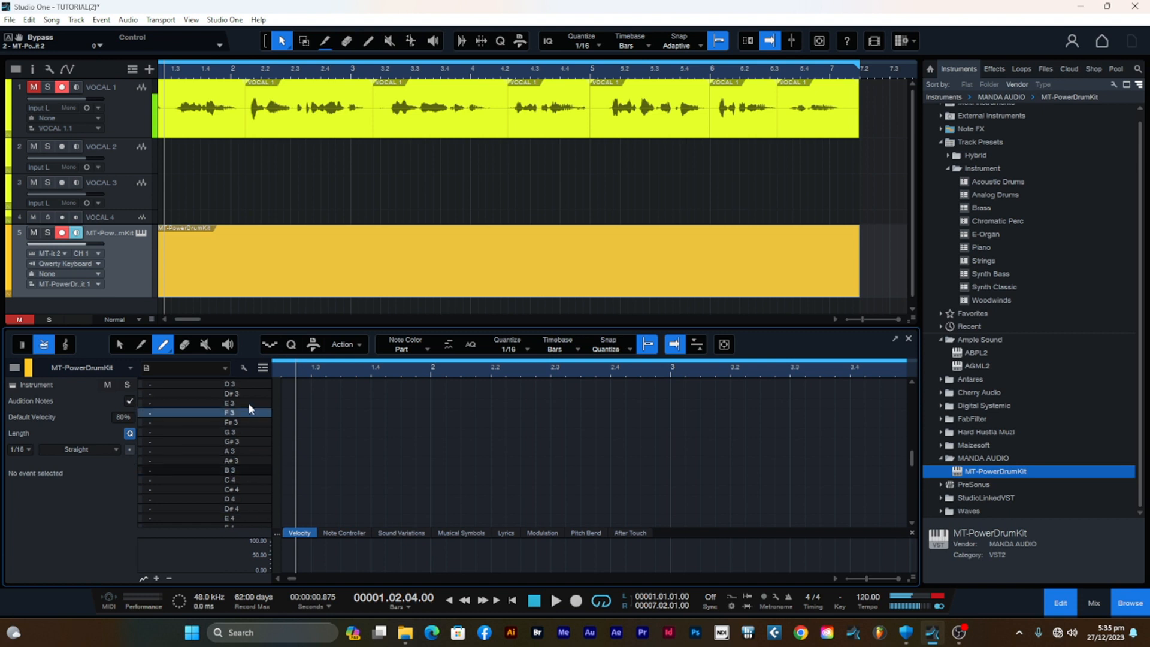
scroll(247, 473, "up", 10)
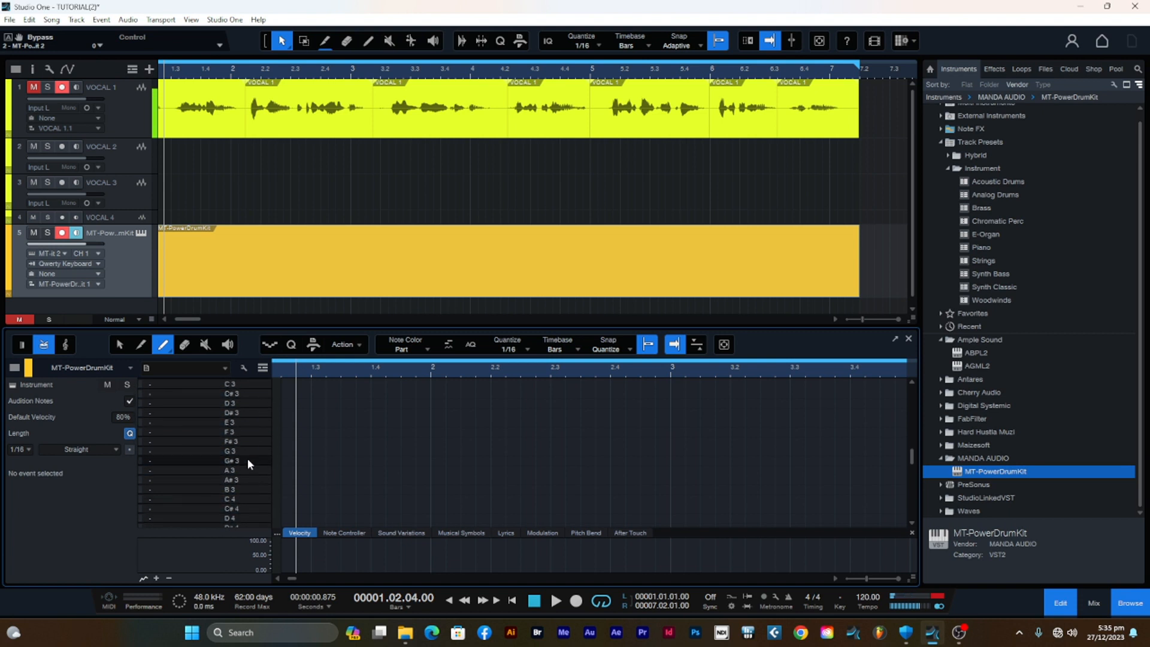
scroll(243, 414, "up", 6)
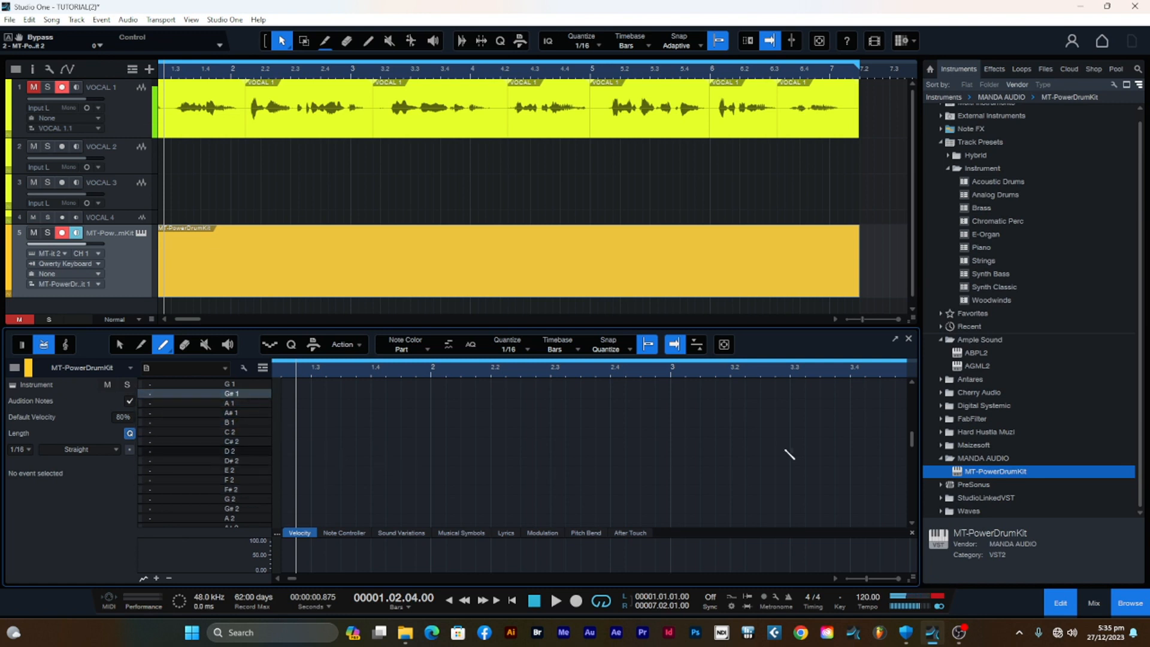
left_click(908, 338)
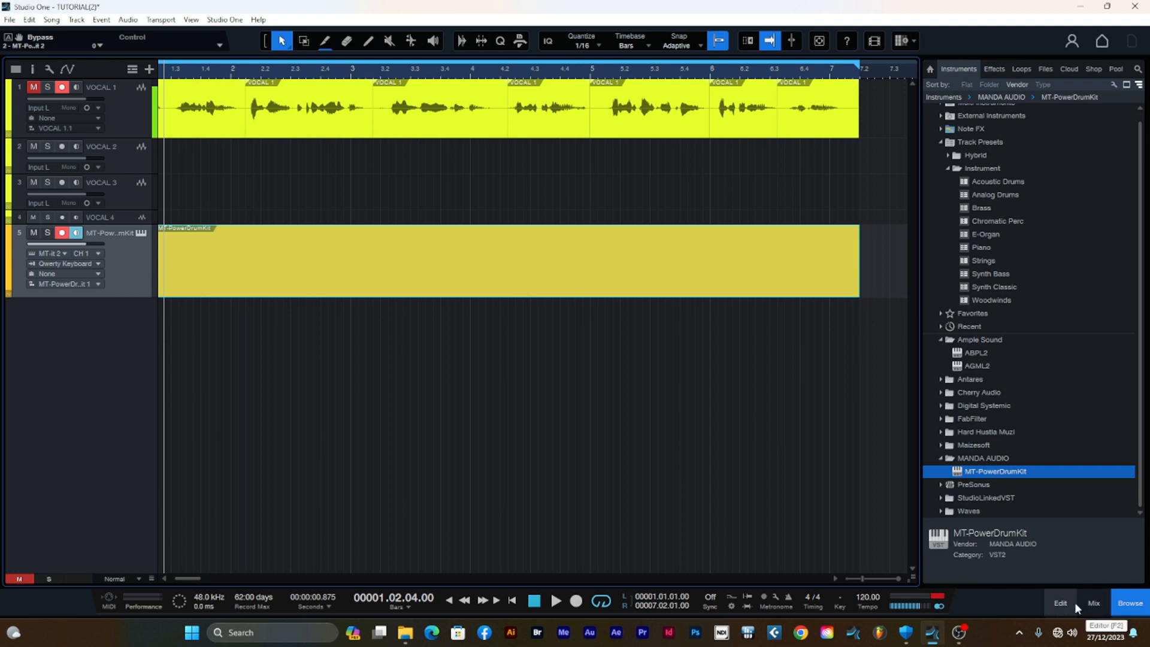
Hide and restore the browser, and briefly show the mixing console
left_click(1128, 609)
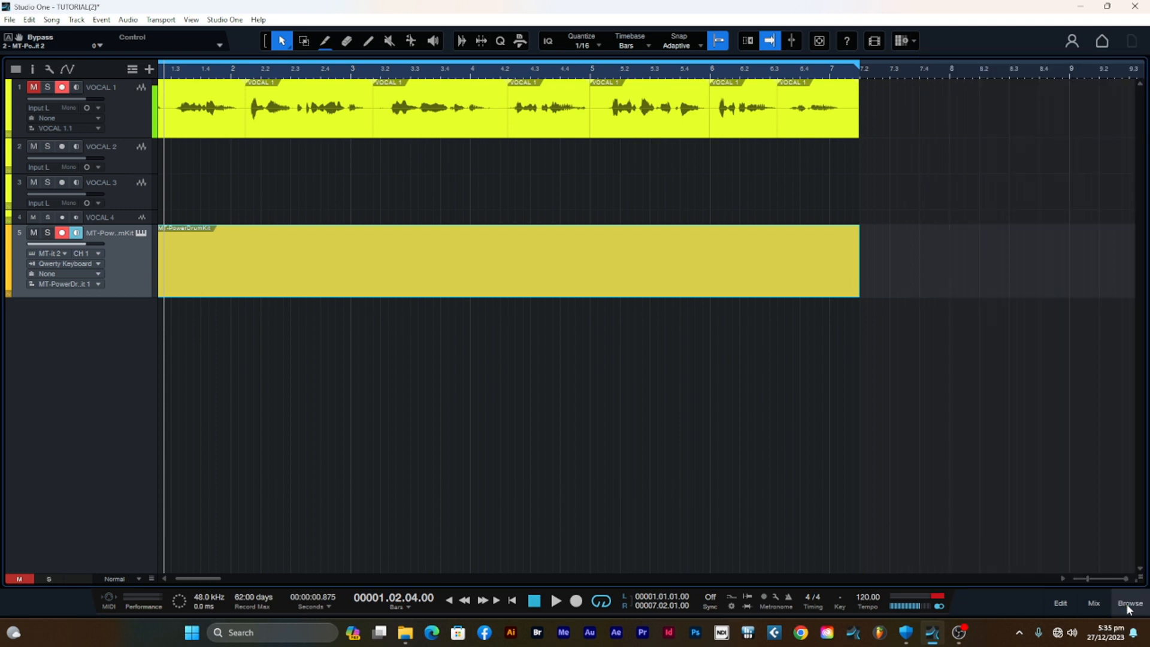
left_click(1127, 609)
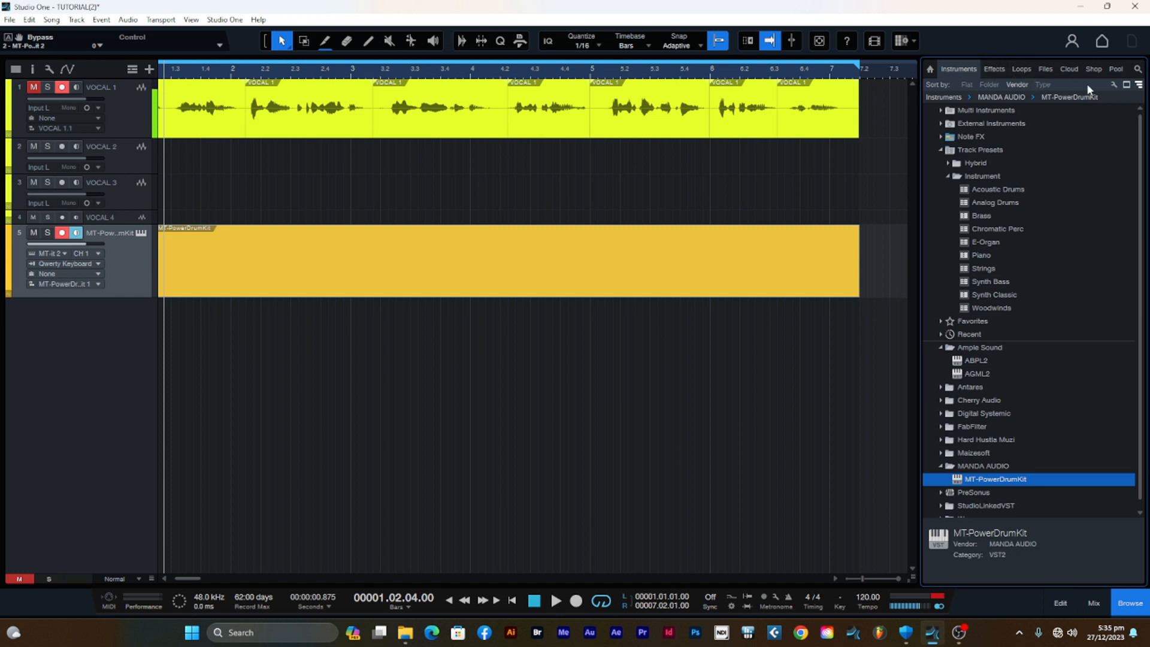
left_click(1092, 604)
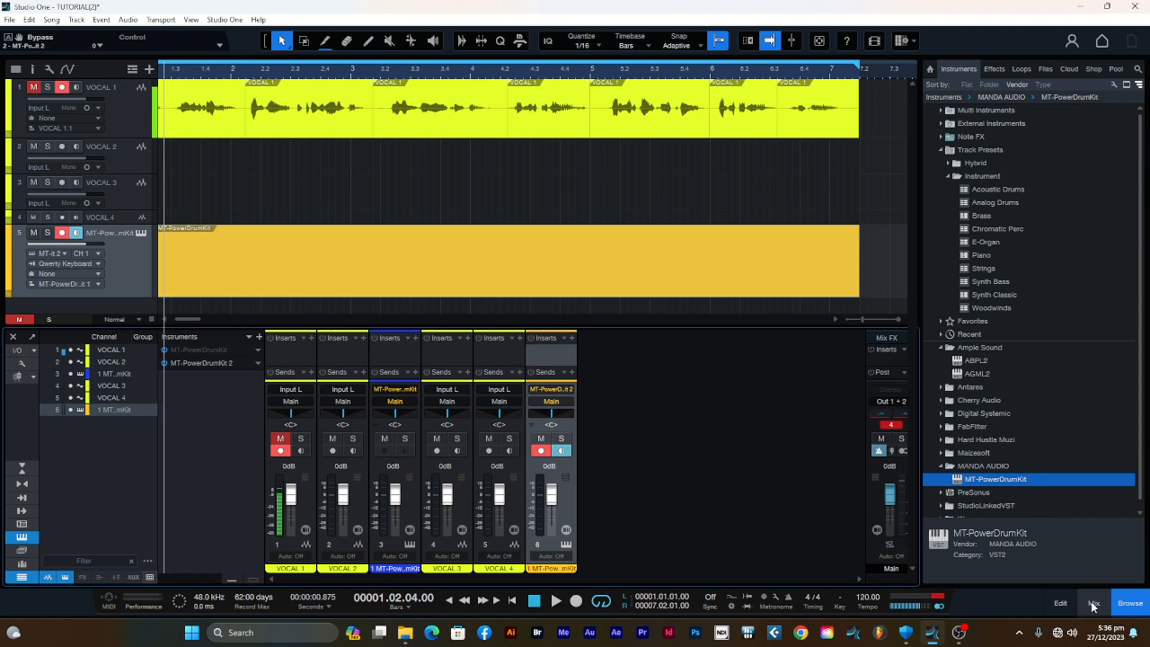
left_click(1092, 608)
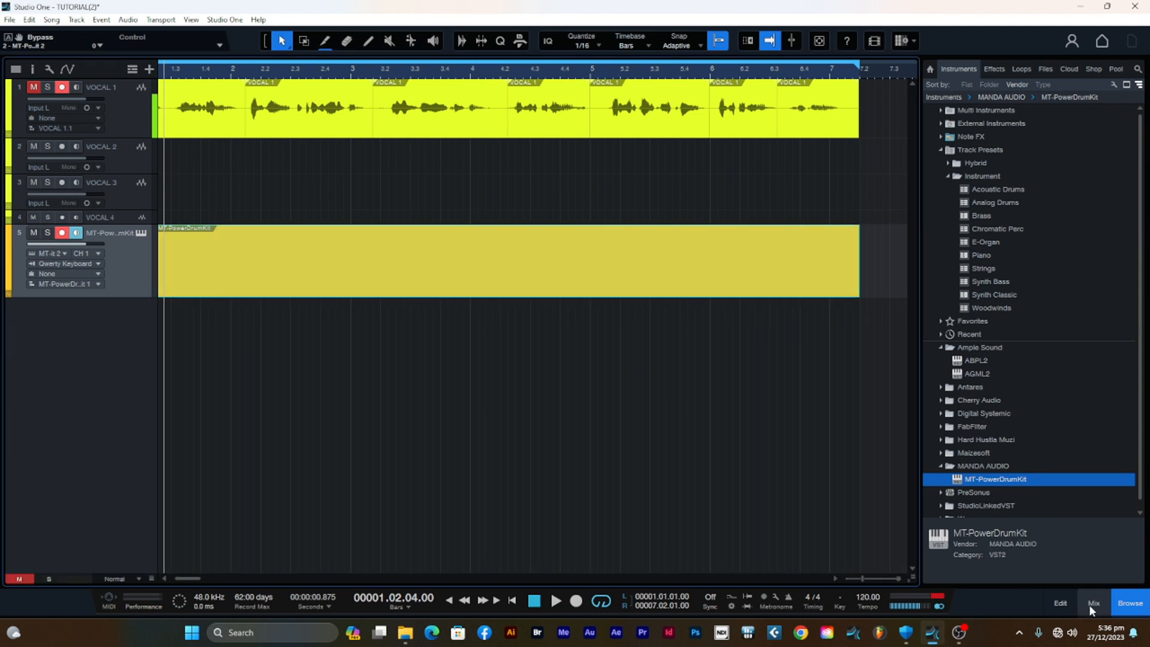
Select the VOCAL 1 track and view its recorded audio in the editor, closing the editor again
left_click(1058, 602)
left_click(1059, 603)
left_click(127, 112)
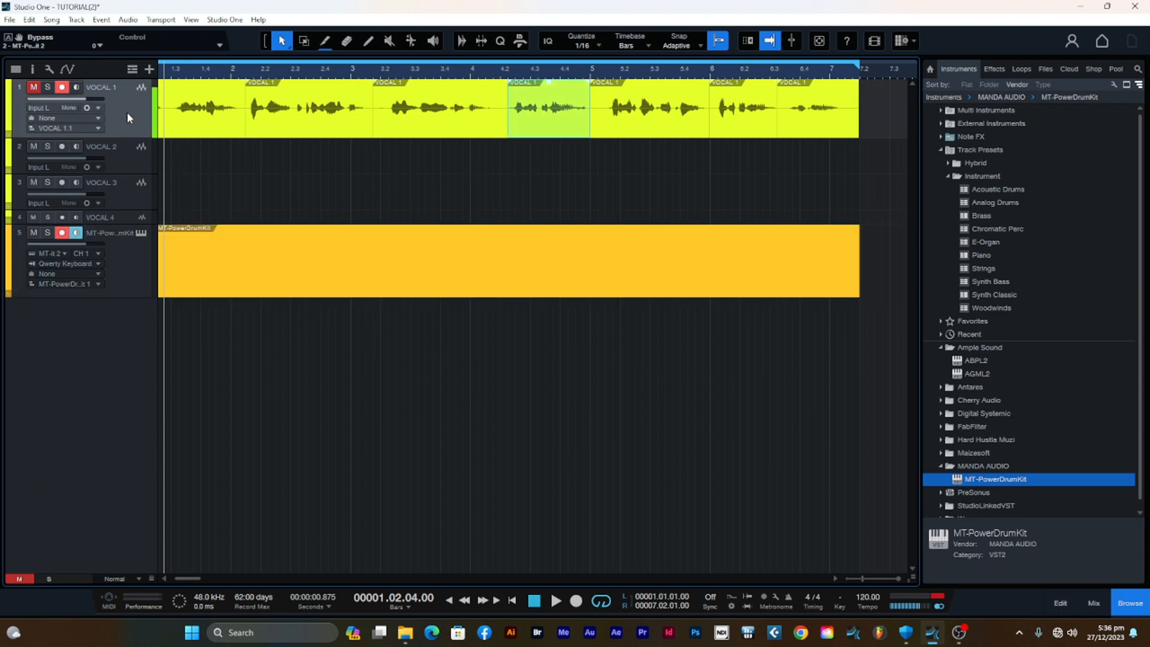
left_click(1058, 603)
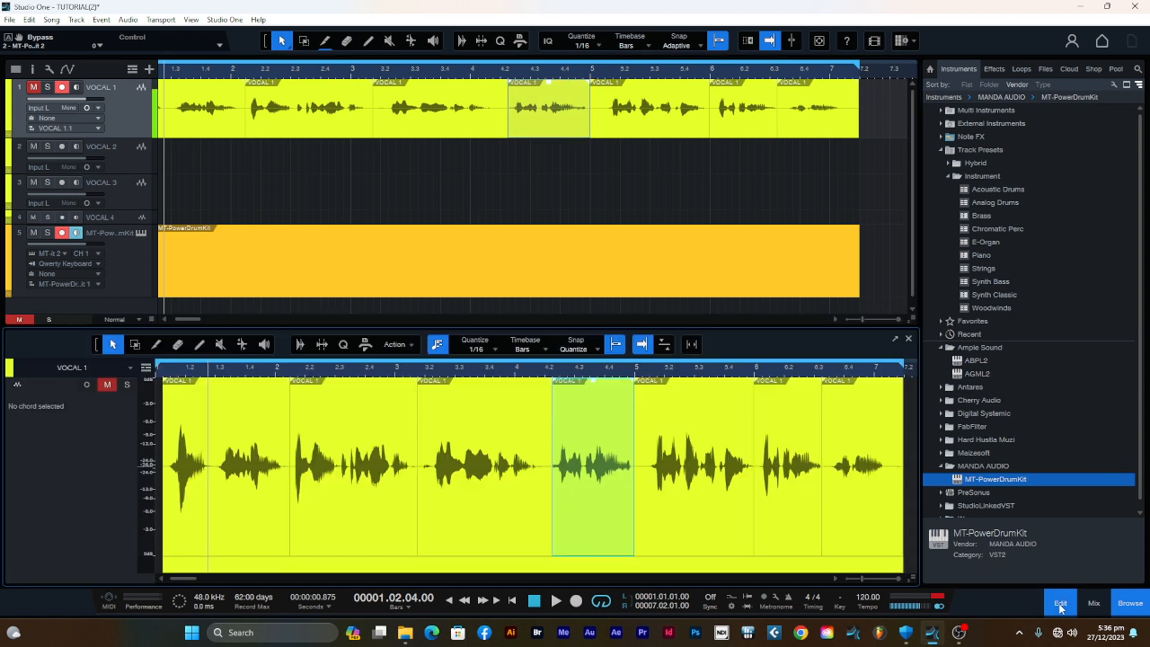
left_click(1058, 603)
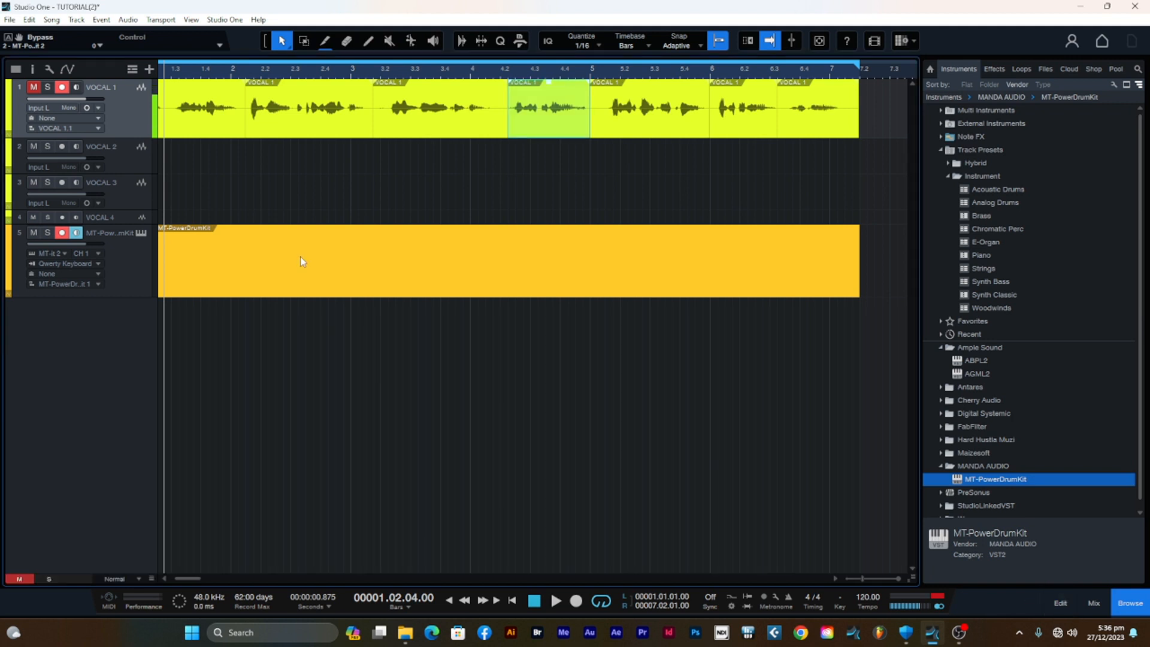
Open the MT-PowerDrumKit track's part in the editor and switch it to Piano View
left_click(126, 253)
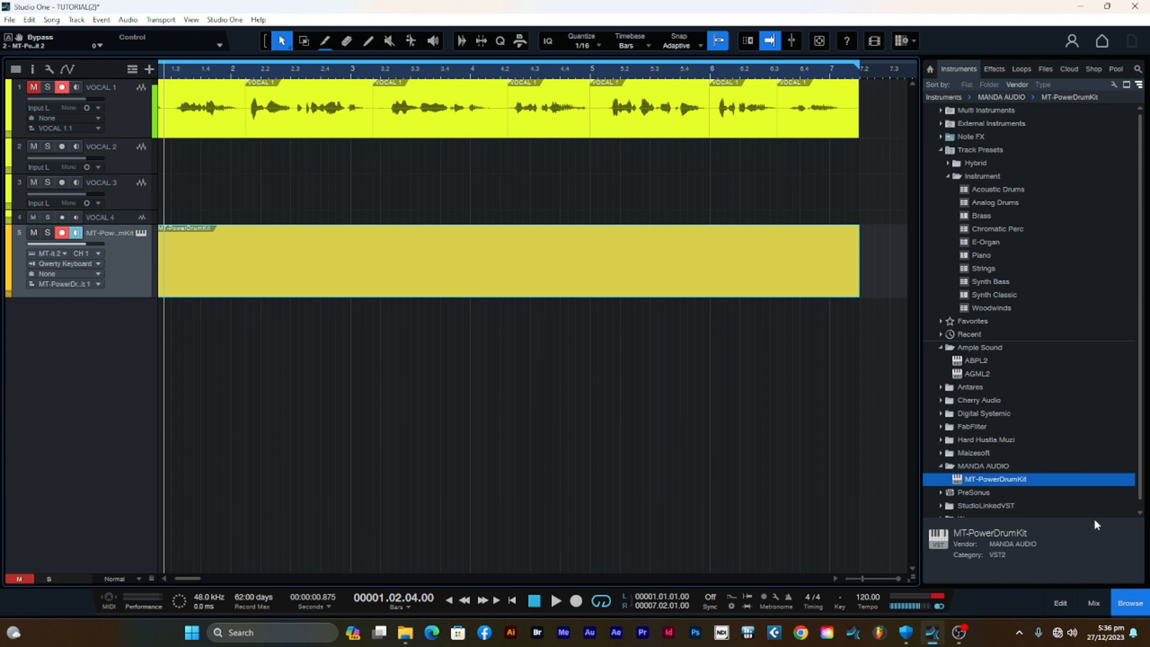
left_click(1056, 599)
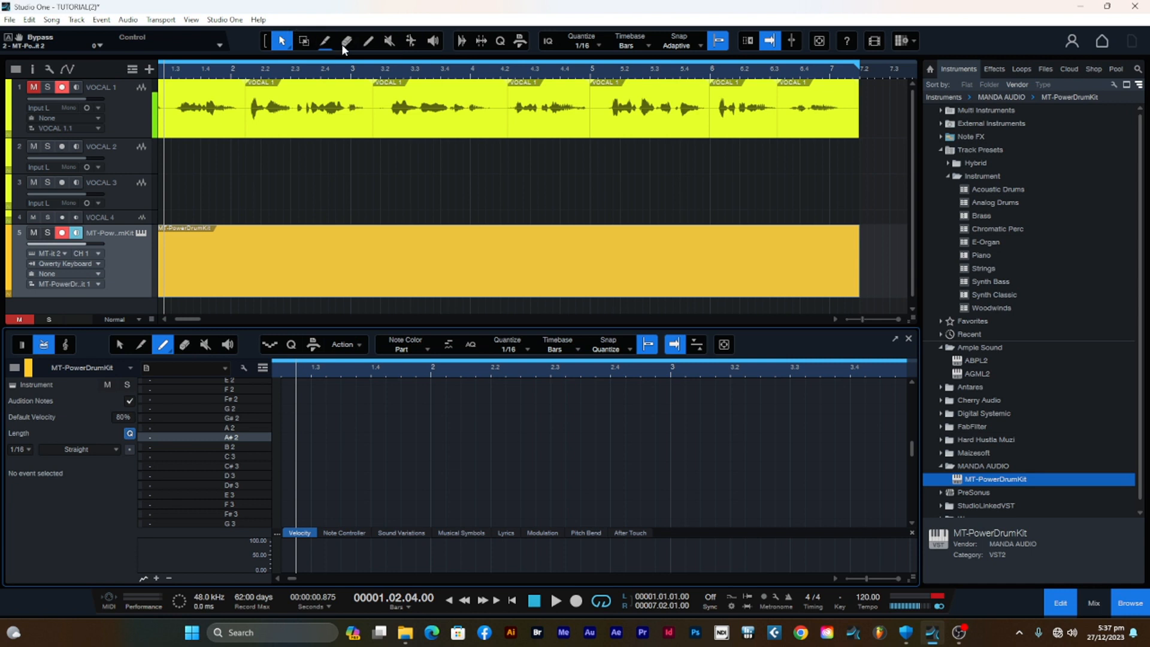
left_click(23, 346)
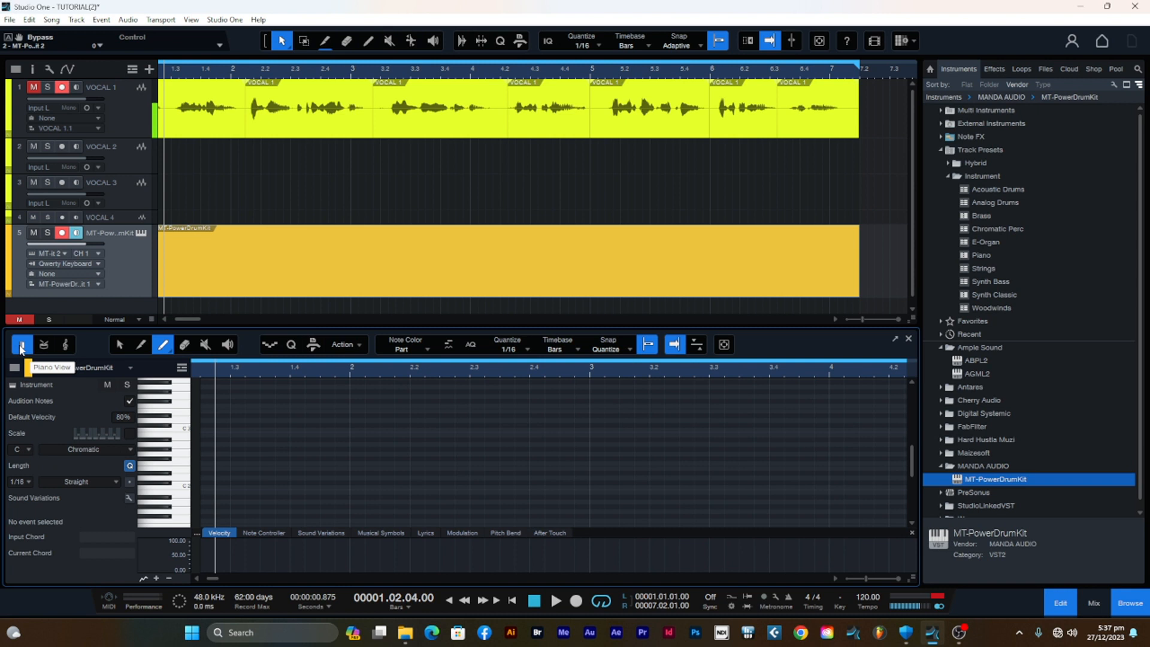
Audition the drum sounds on the piano keys of the MT-PowerDrumKit note editor across different octaves
mouse_move(184, 458)
left_mouse_down()
mouse_move(186, 440)
mouse_move(187, 481)
mouse_move(188, 424)
mouse_move(185, 496)
mouse_move(200, 441)
mouse_move(190, 429)
left_mouse_up()
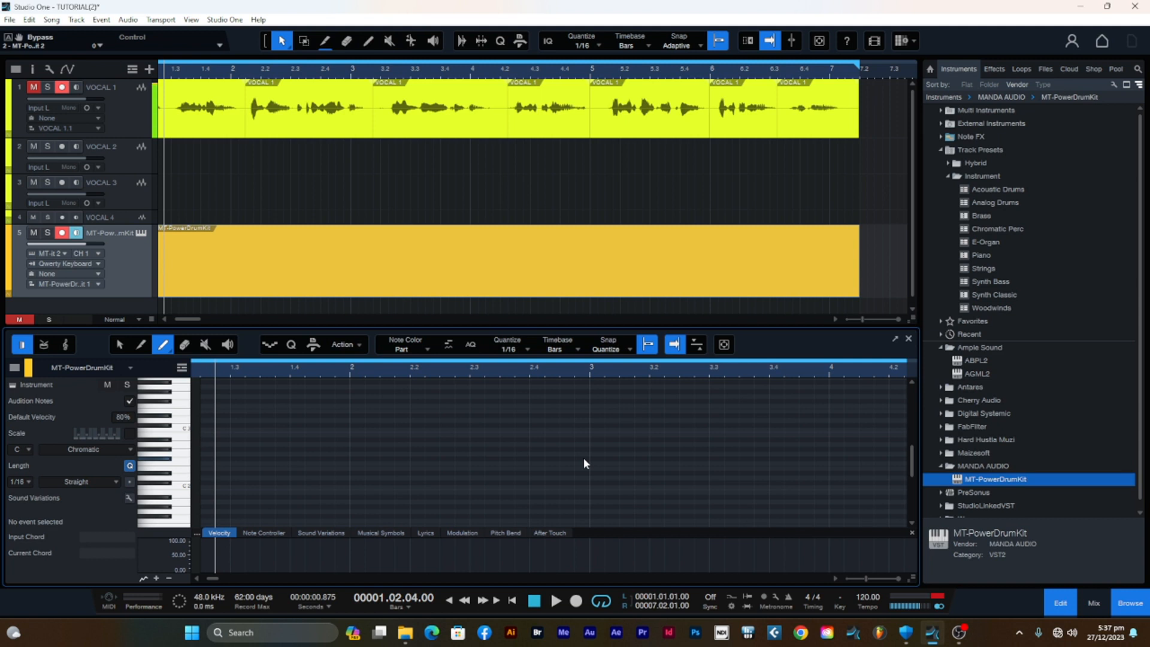
scroll(583, 459, "up", 4)
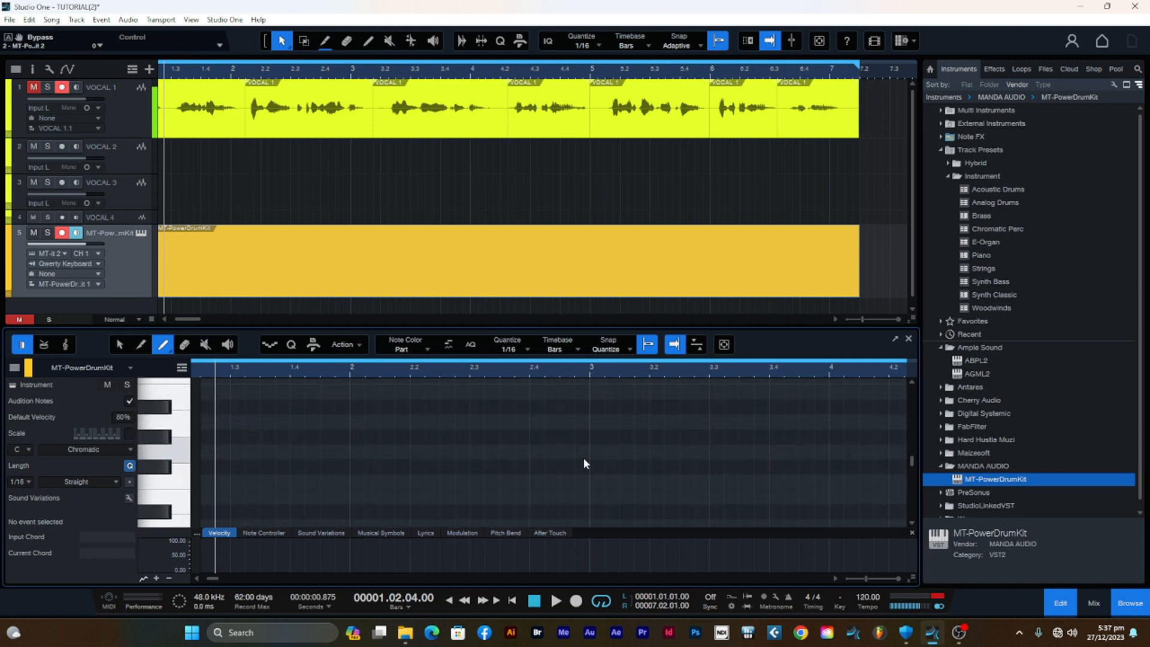
scroll(584, 458, "down", 3)
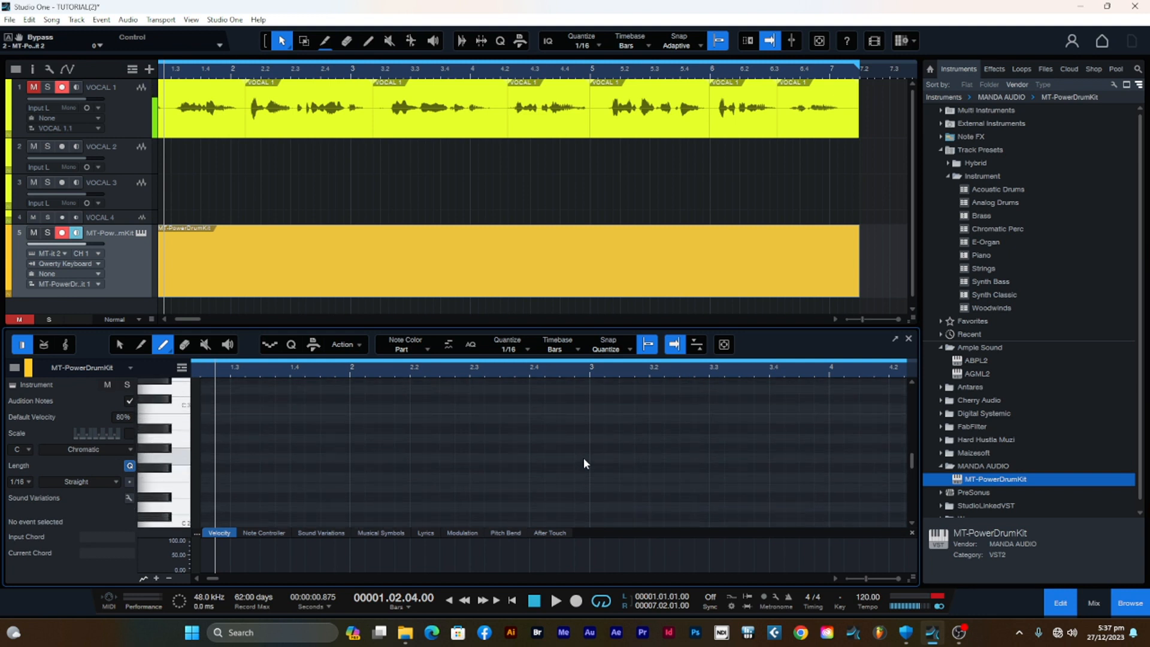
scroll(583, 457, "up", 3)
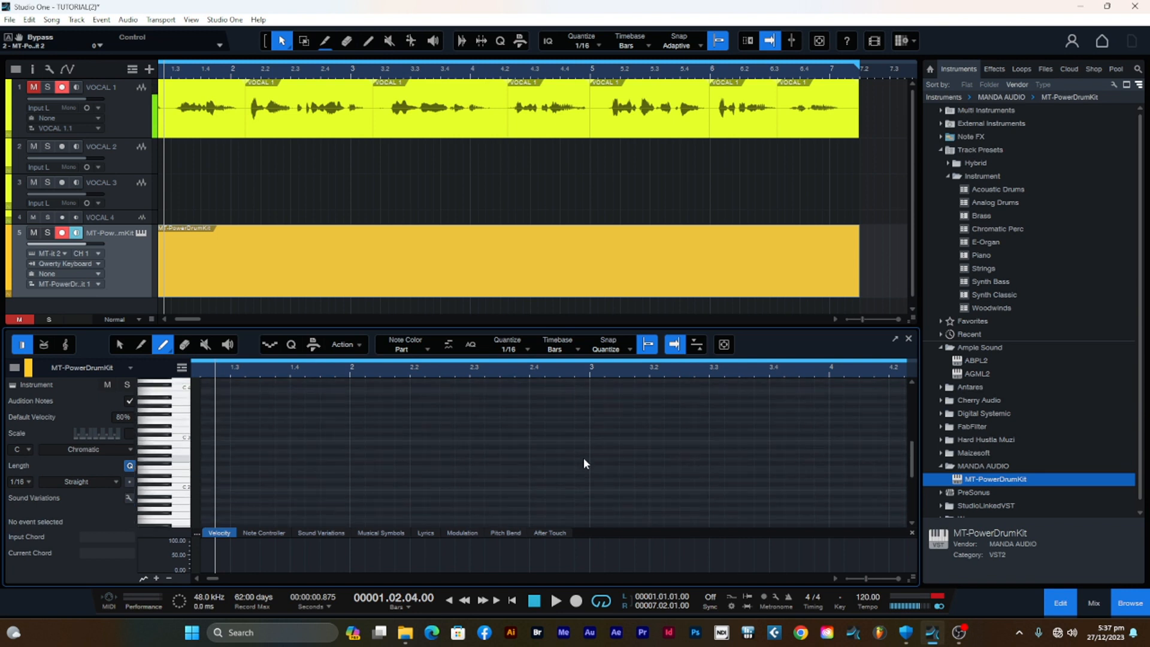
scroll(584, 458, "down", 3)
scroll(583, 457, "up", 3)
scroll(583, 458, "down", 3)
scroll(584, 457, "up", 3)
left_click_drag(168, 445, 177, 470)
left_click_drag(178, 396, 182, 509)
scroll(181, 482, "down", 3)
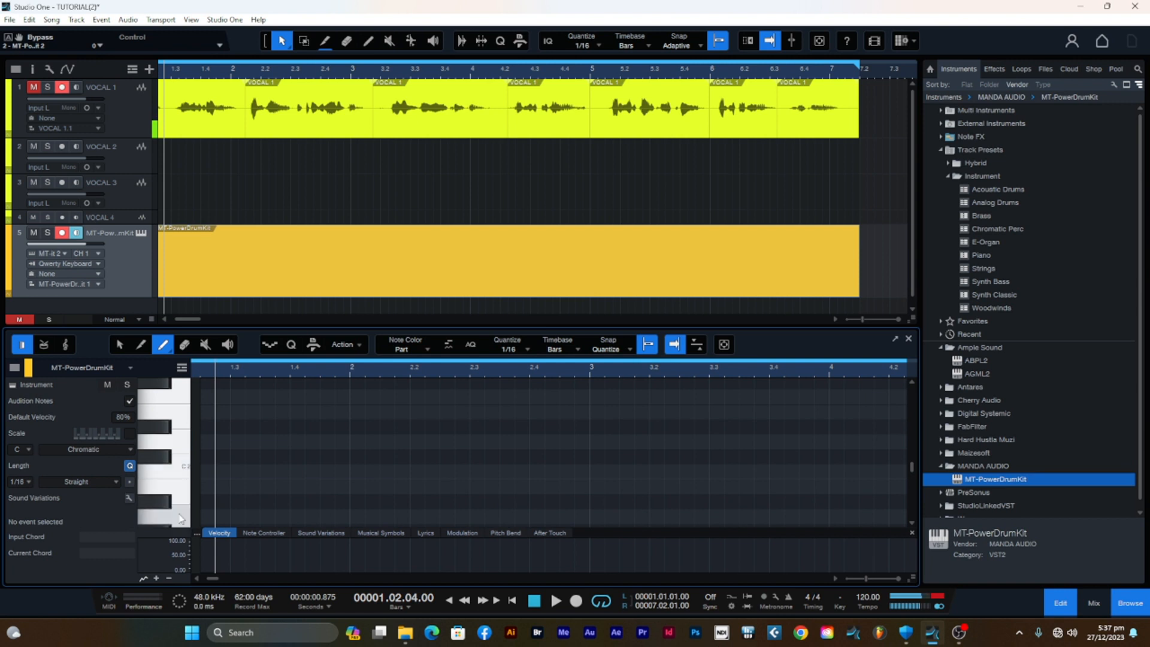
scroll(182, 456, "up", 5)
mouse_move(181, 438)
left_mouse_down()
mouse_move(180, 404)
mouse_move(182, 495)
mouse_move(180, 397)
left_mouse_up()
scroll(183, 423, "up", 2)
scroll(181, 482, "down", 3)
mouse_move(181, 491)
left_mouse_down()
mouse_move(180, 448)
mouse_move(191, 460)
left_mouse_up()
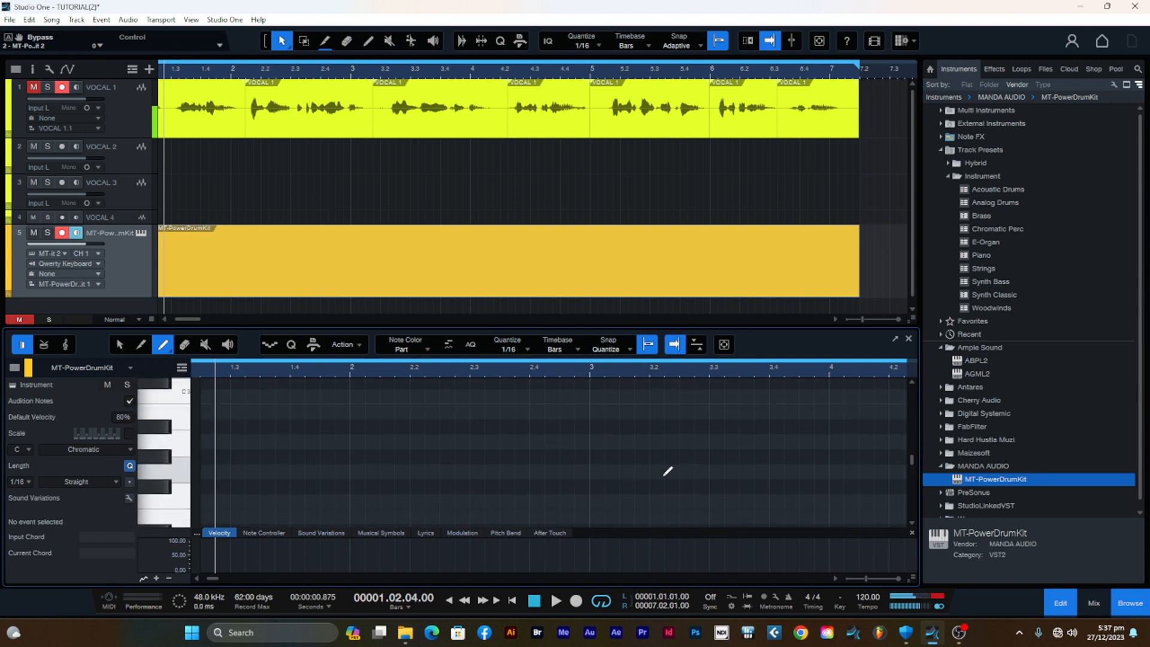
Detach the note editor into a maximized window and audition the piano keys down to the octave-1 drum sounds
left_click(895, 339)
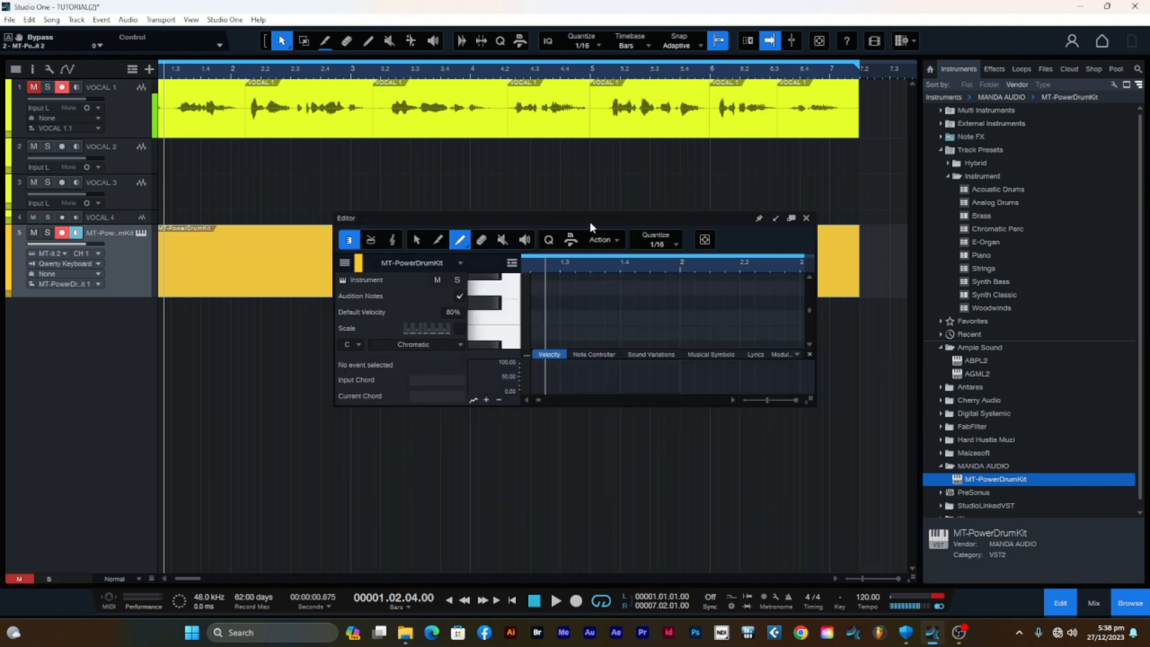
left_click(789, 219)
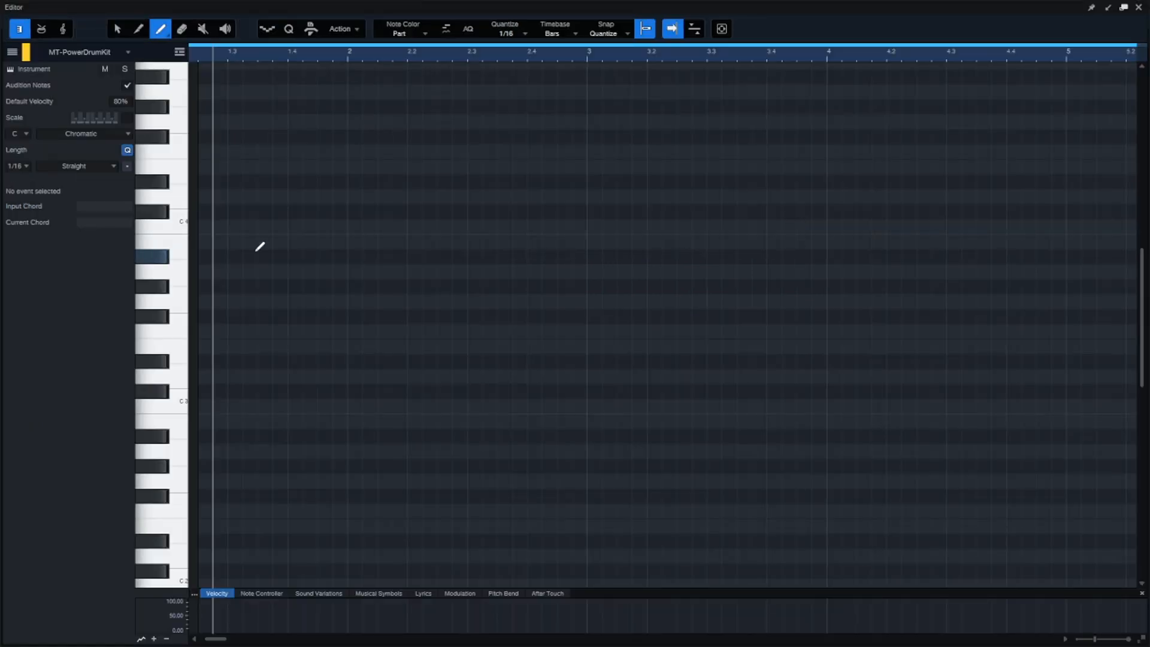
mouse_move(183, 202)
left_mouse_down()
mouse_move(173, 456)
mouse_move(170, 198)
left_mouse_up()
scroll(171, 137, "up", 1)
mouse_move(172, 137)
left_mouse_down()
mouse_move(174, 503)
mouse_move(173, 400)
left_mouse_up()
scroll(182, 402, "down", 4)
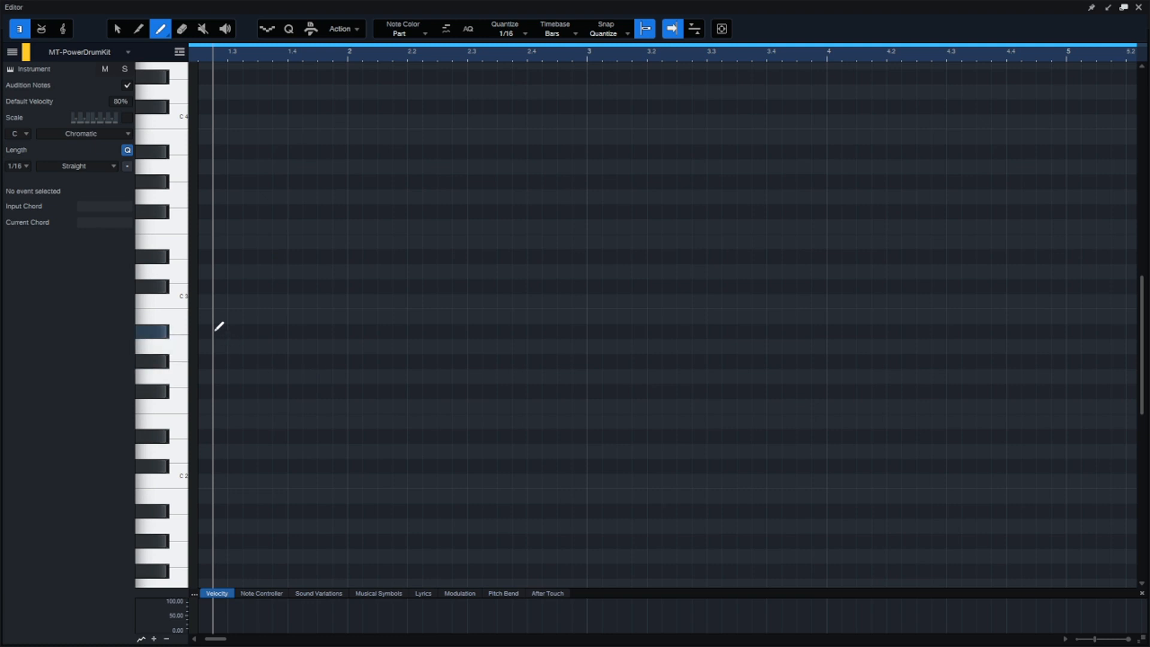
mouse_move(178, 328)
left_mouse_down()
mouse_move(181, 279)
mouse_move(183, 483)
left_mouse_up()
scroll(183, 467, "down", 2)
mouse_move(183, 417)
left_mouse_down()
mouse_move(182, 369)
mouse_move(183, 464)
left_mouse_up()
scroll(184, 419, "down", 2)
left_click(186, 376)
mouse_move(186, 376)
left_mouse_down()
mouse_move(180, 436)
mouse_move(179, 386)
mouse_move(180, 422)
left_mouse_up()
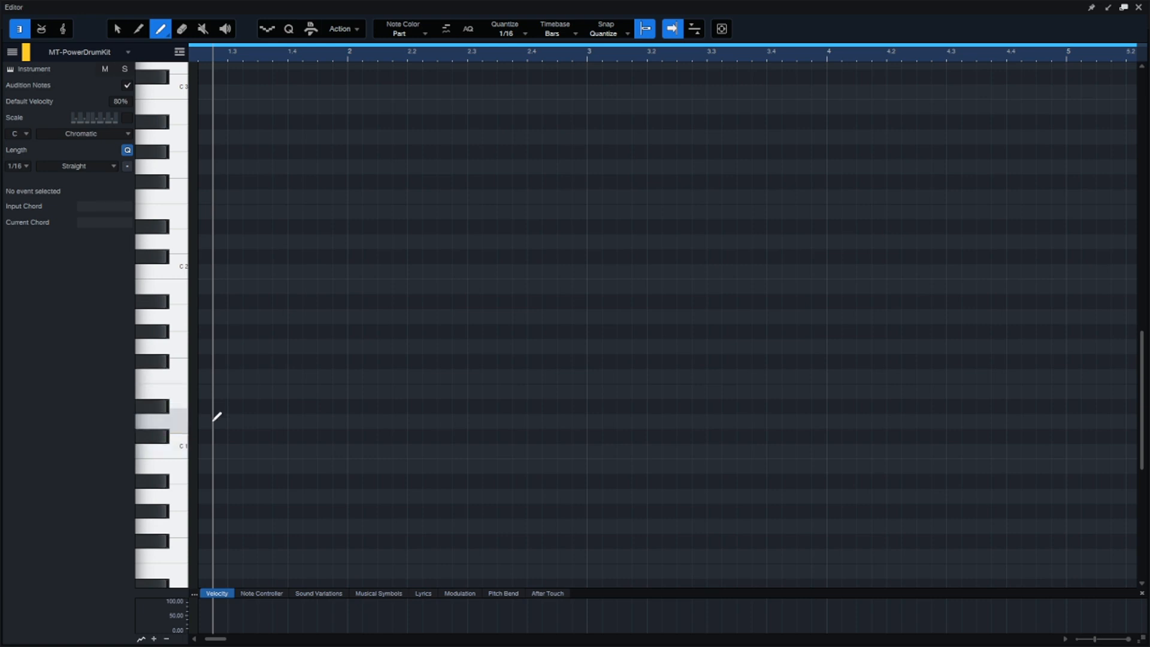
Draw four sixteenth-length D1 notes one beat apart from 1.02.03, moving the fourth to start at 2.01.03
left_click(205, 421)
left_click(266, 421)
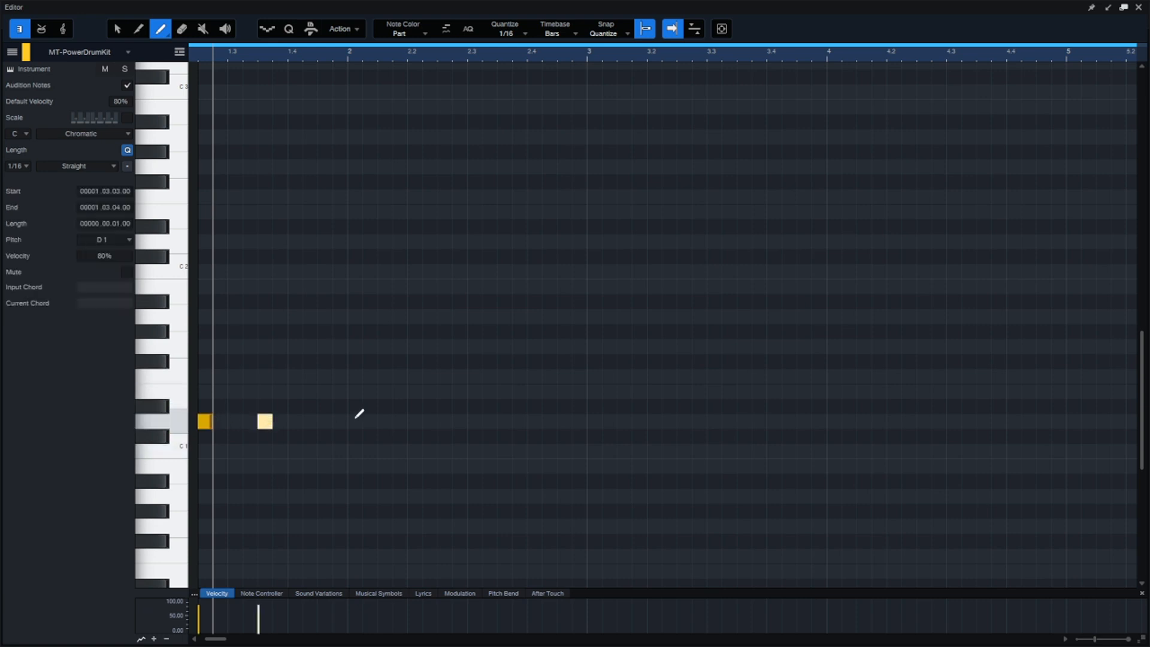
left_click(325, 421)
left_click(399, 421)
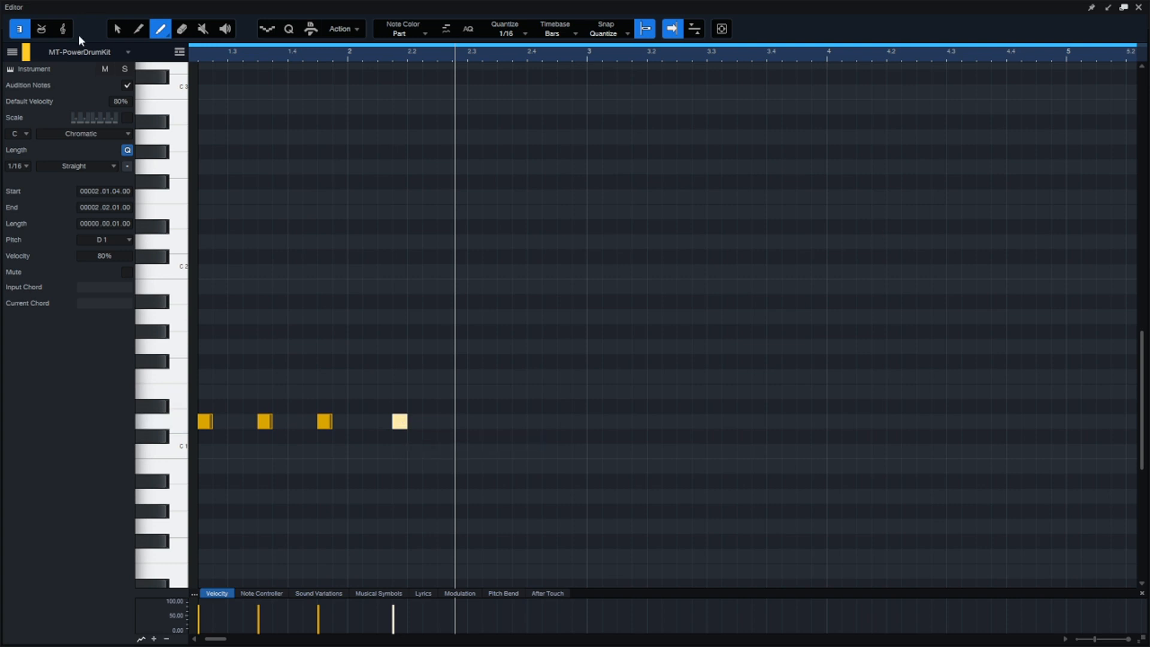
left_click(115, 35)
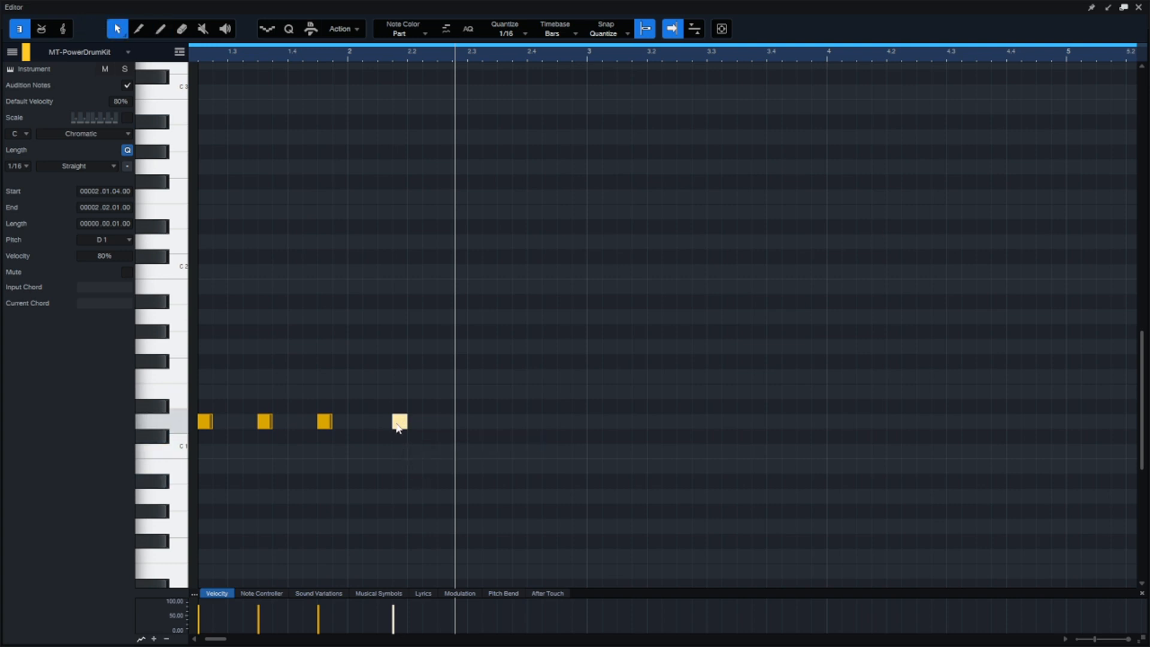
left_click_drag(399, 427, 388, 427)
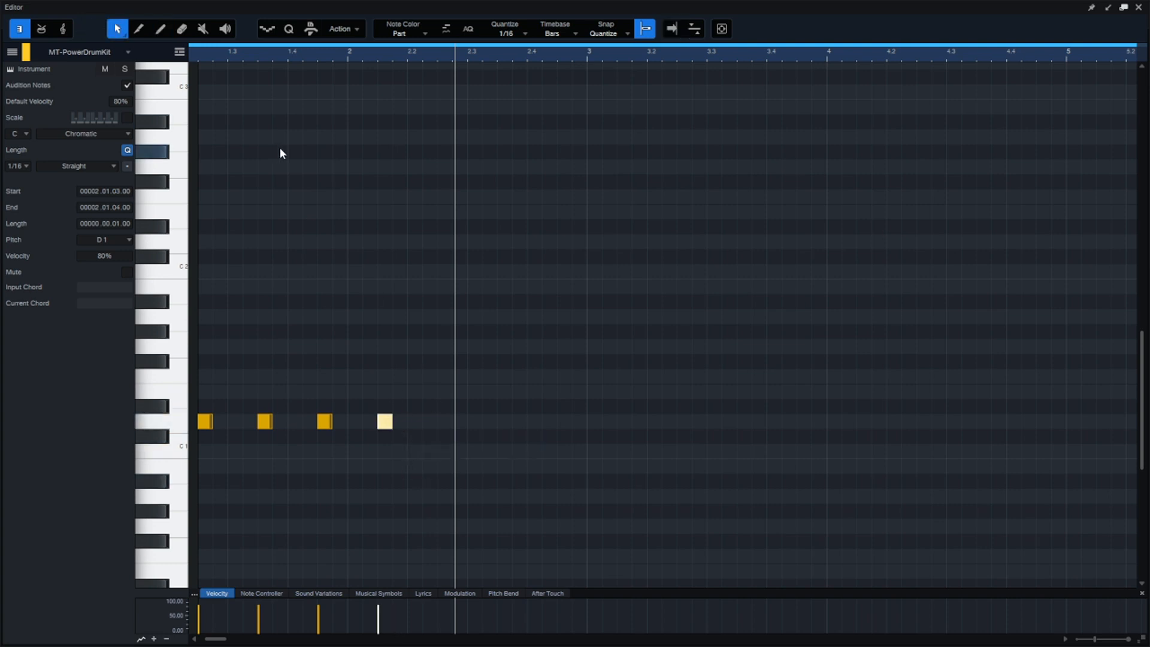
Play the notes back from the start and draw a fifth D1 note at 2.02.03
scroll(202, 62, "left", 1)
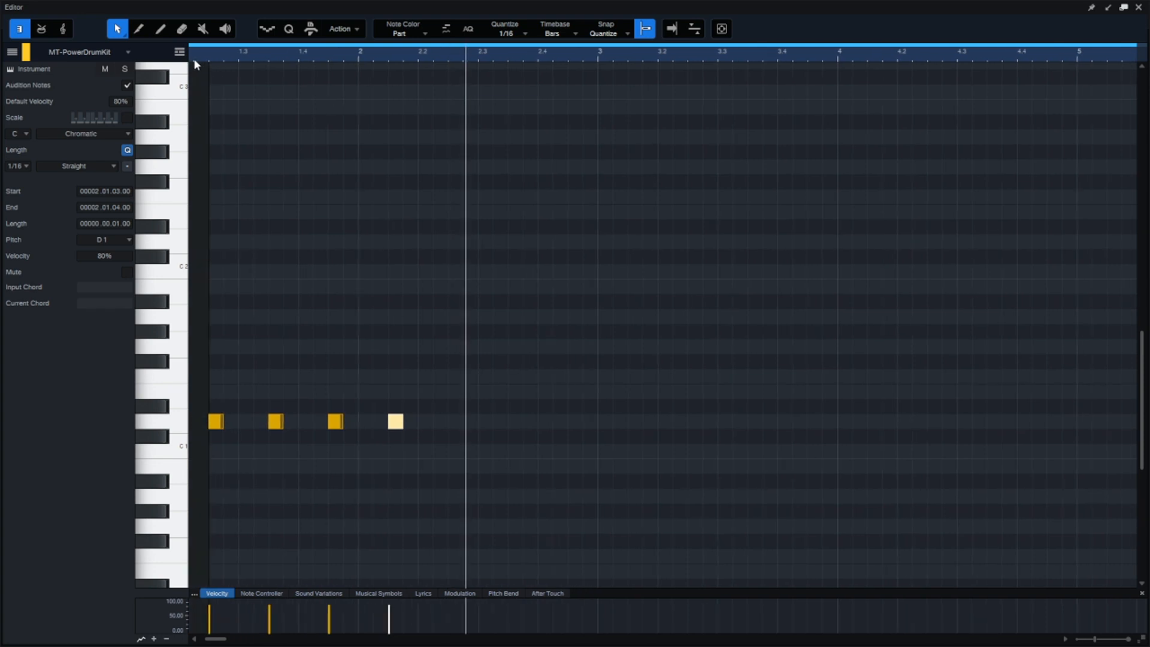
left_click(193, 59)
key("space")
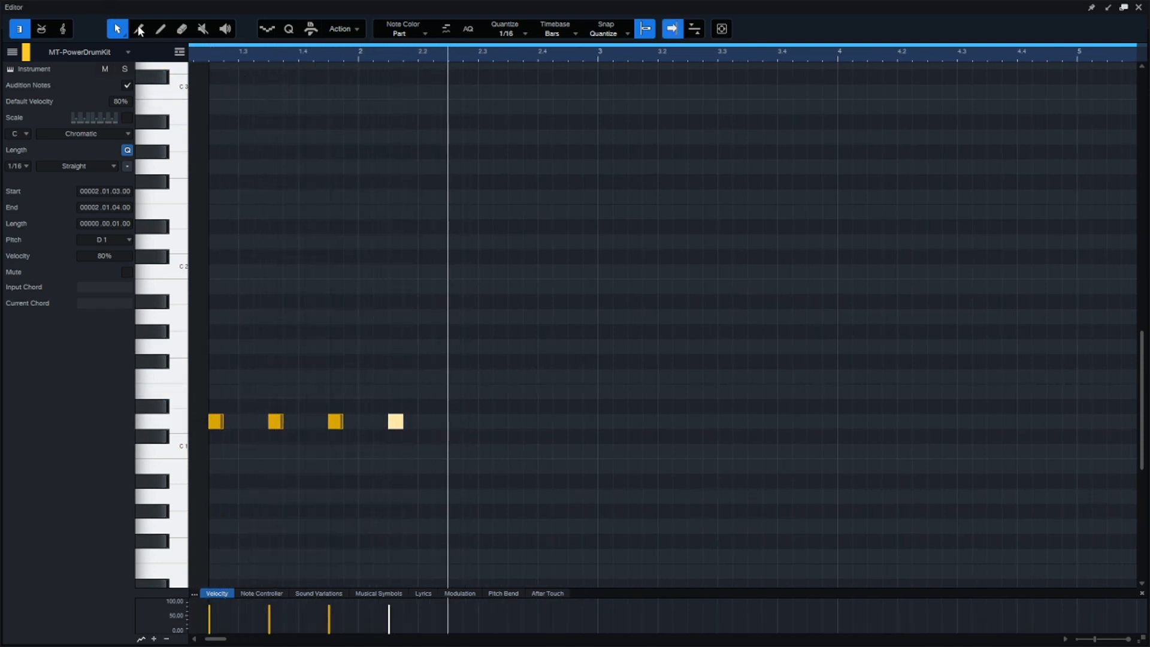
left_click(159, 33)
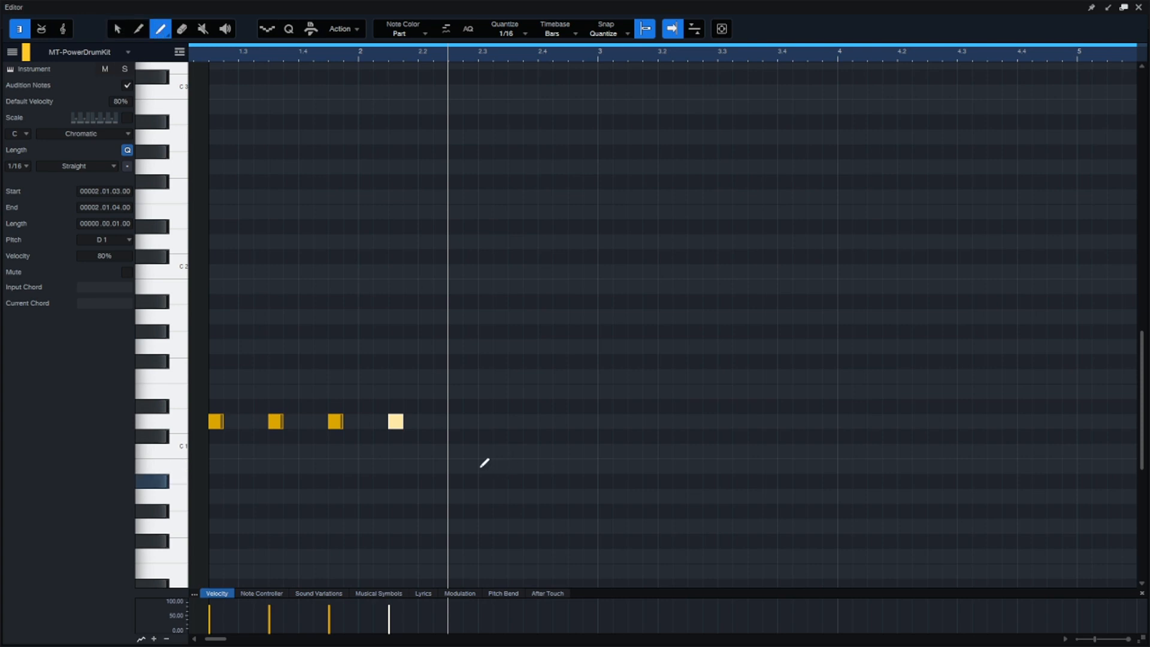
left_click(454, 421)
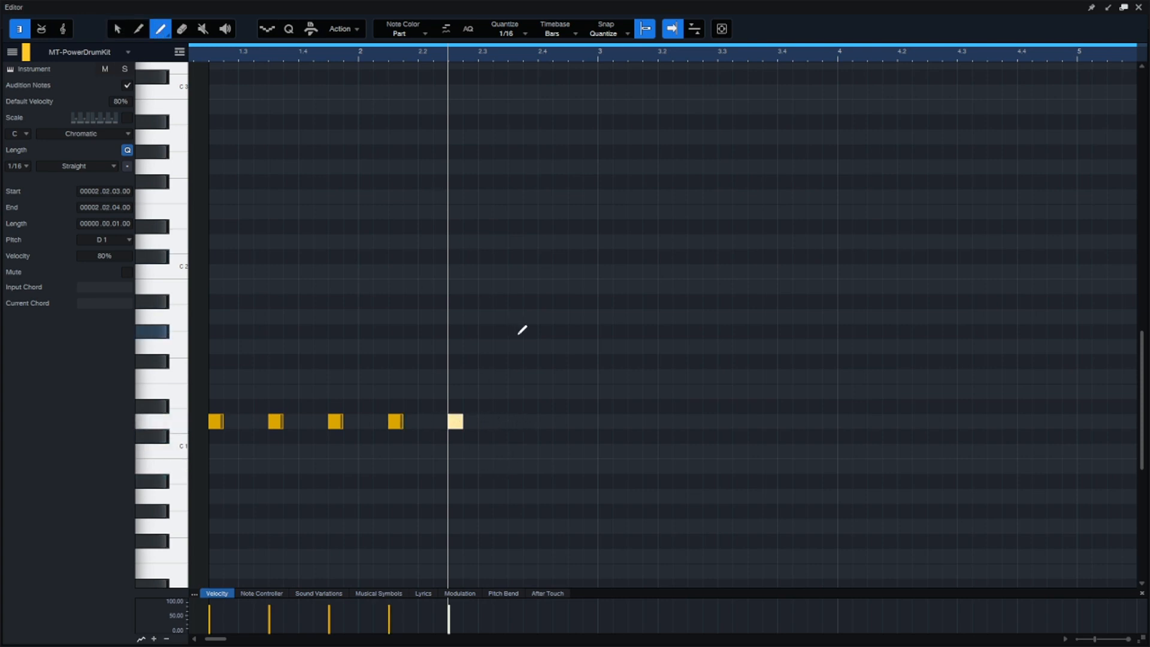
Select all five D1 notes, copy them to start at 2.03.04, and play the pattern from the beginning
key("1")
mouse_move(538, 339)
left_mouse_down()
mouse_move(478, 411)
mouse_move(201, 458)
left_mouse_up()
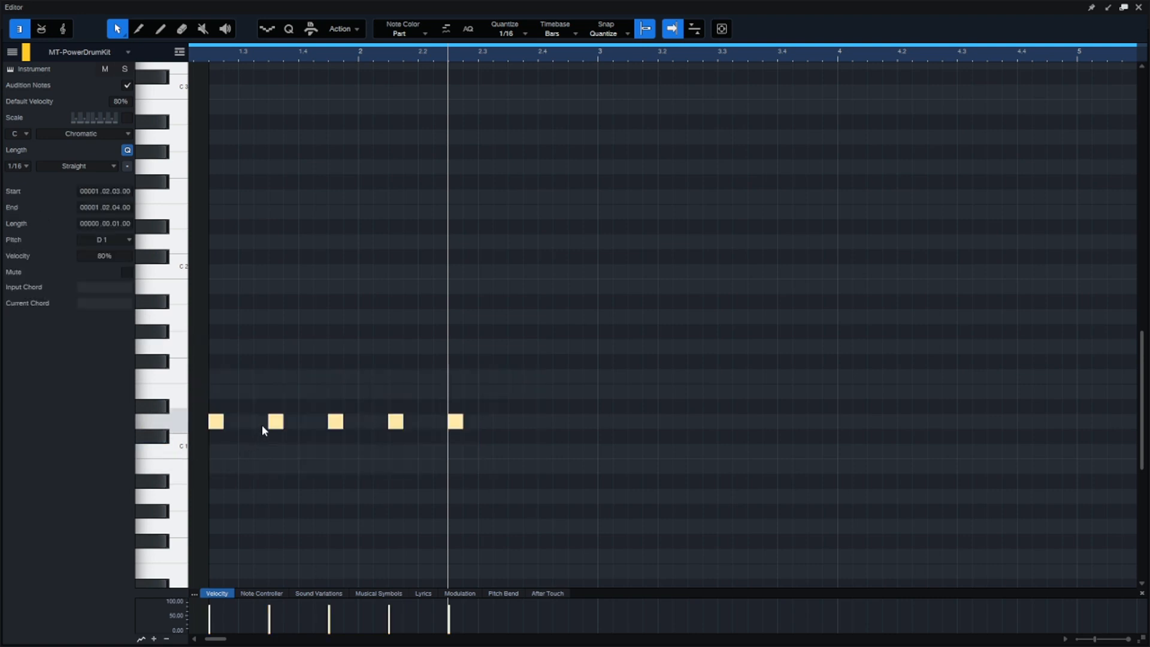
left_click_drag(280, 427, 593, 428)
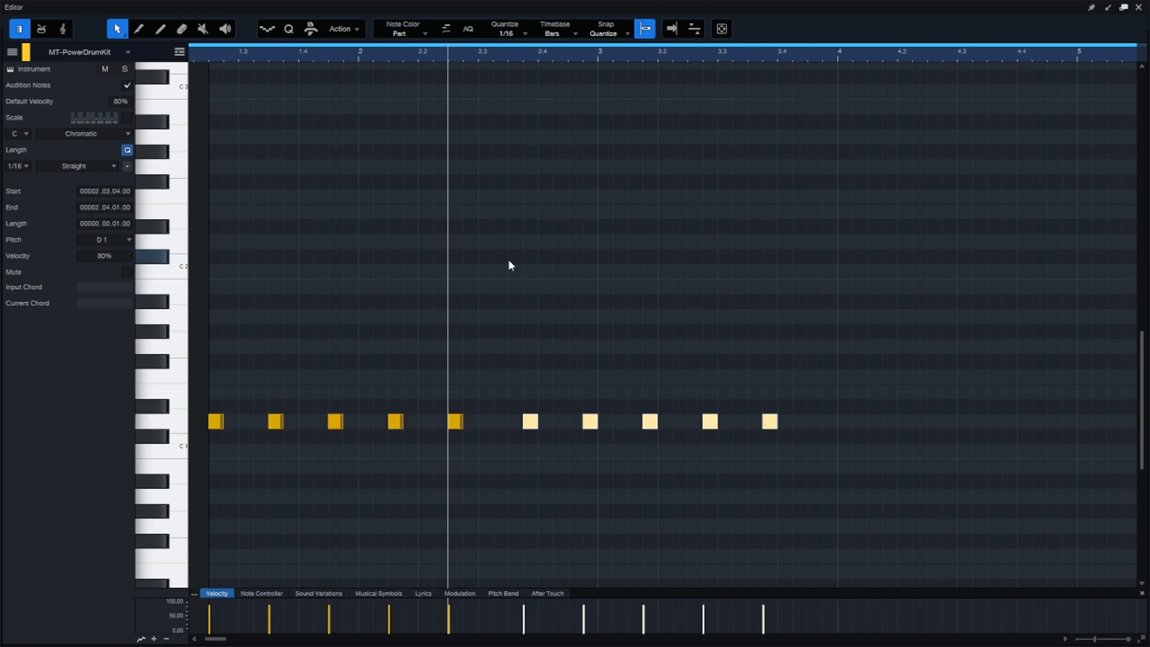
left_click(201, 56)
key("space")
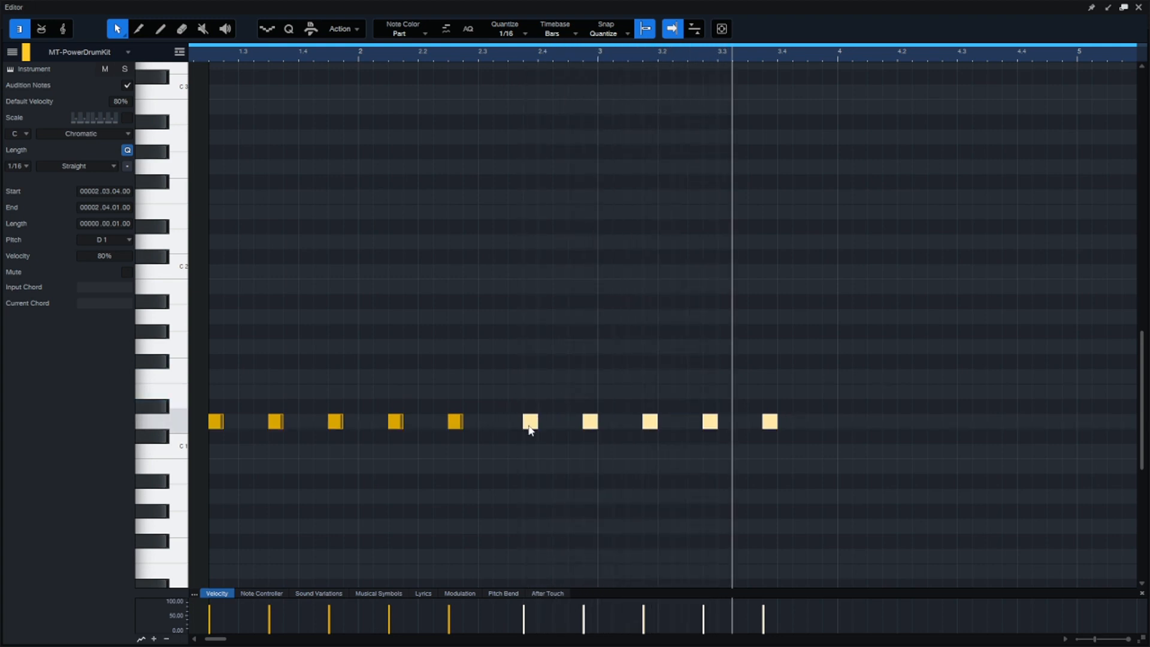
Move the five copied notes to start at 2.03.03, play the pattern back, and dock the editor below the arrangement
left_click_drag(530, 428, 515, 428)
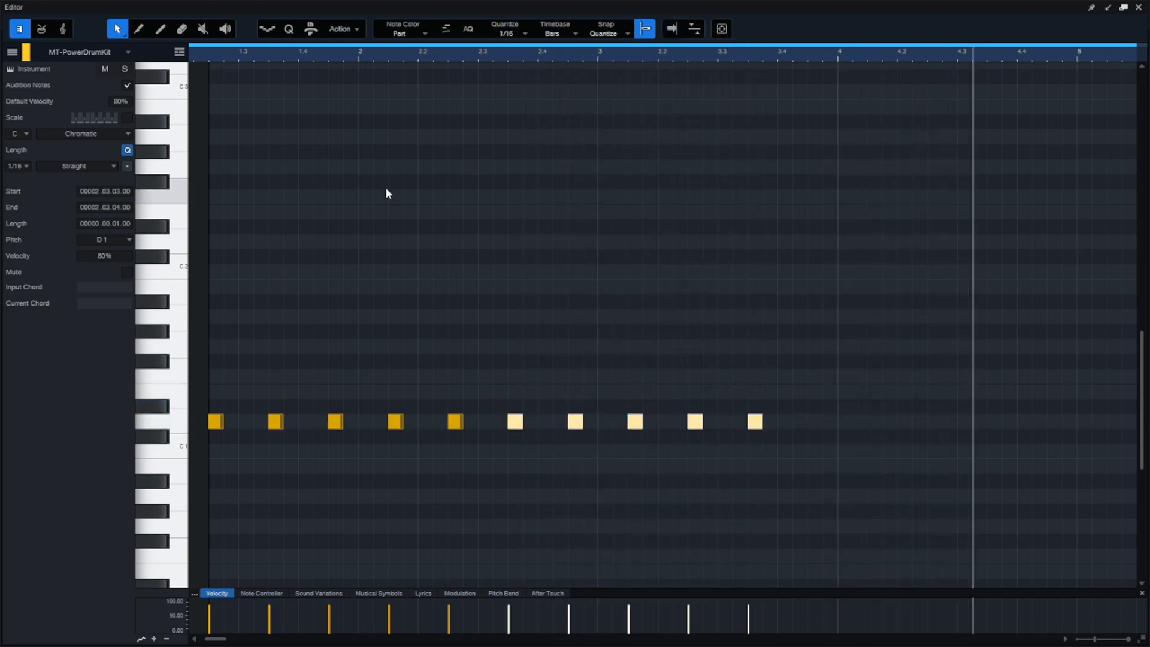
left_click(207, 57)
key("f")
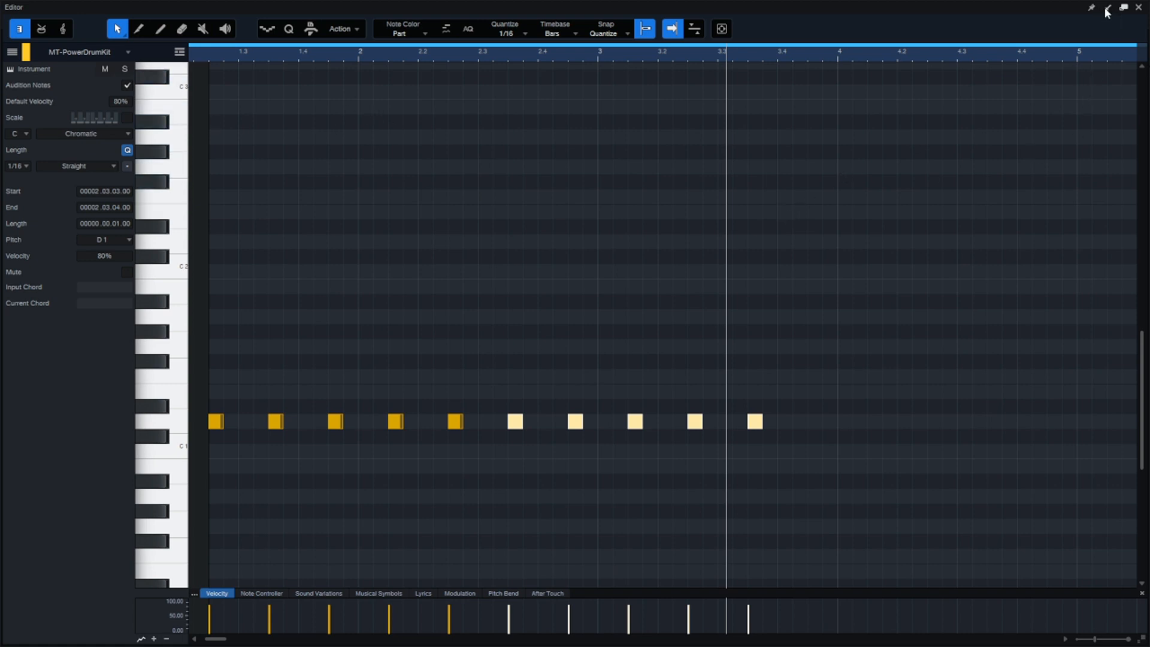
left_click(1123, 9)
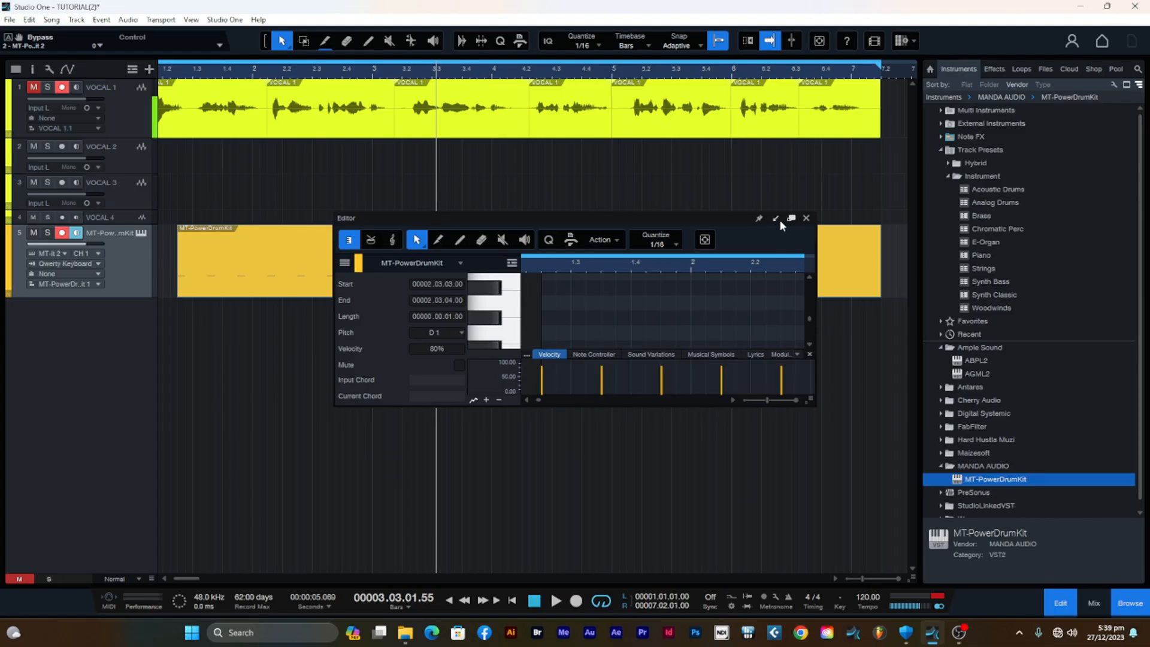
left_click(778, 219)
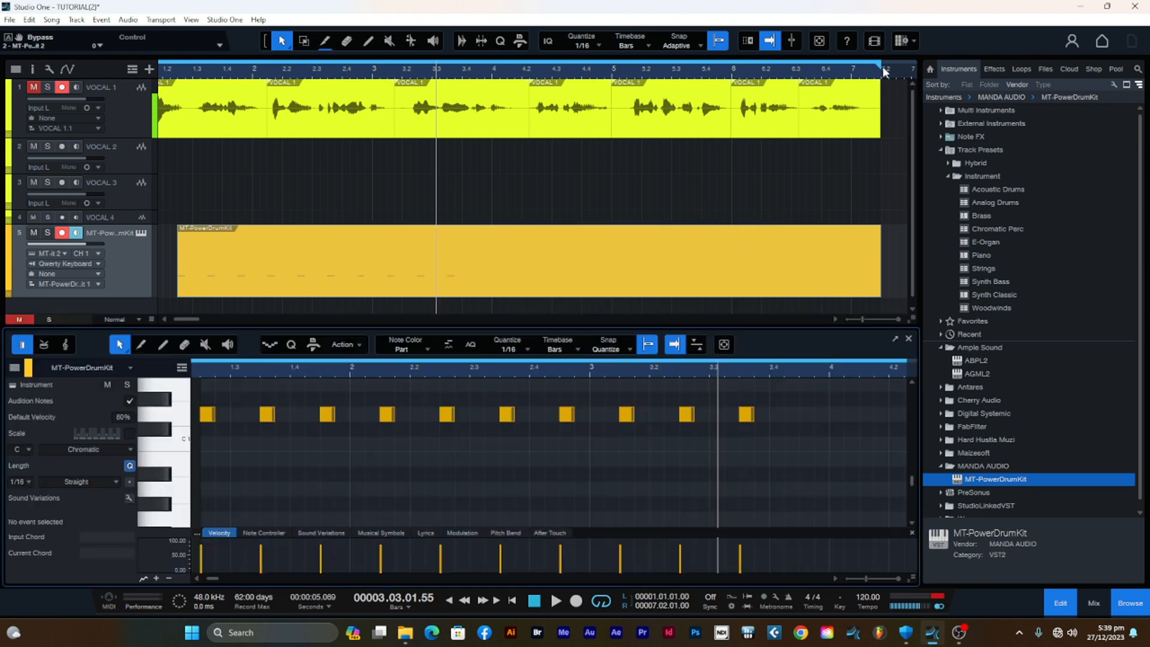
Shorten the loop range to end at 4.02.02 and extend the MT-PowerDrumKit part's start back to the song start
mouse_move(882, 65)
left_mouse_down()
mouse_move(703, 95)
mouse_move(530, 100)
left_mouse_up()
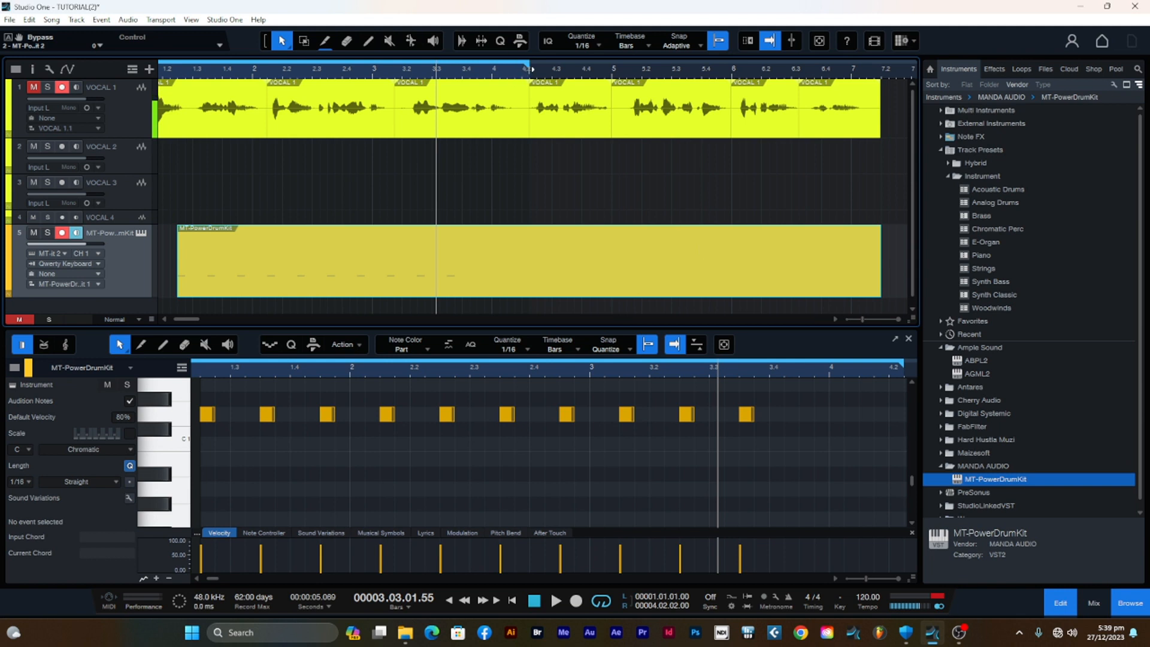
key("space")
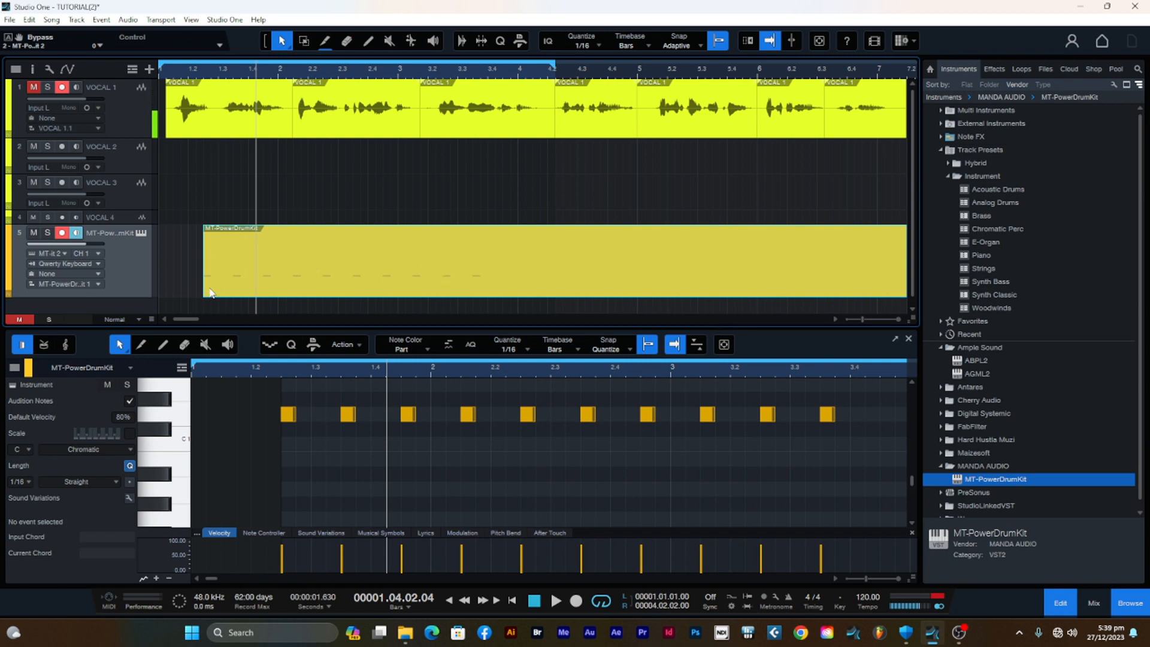
left_click_drag(200, 287, 146, 294)
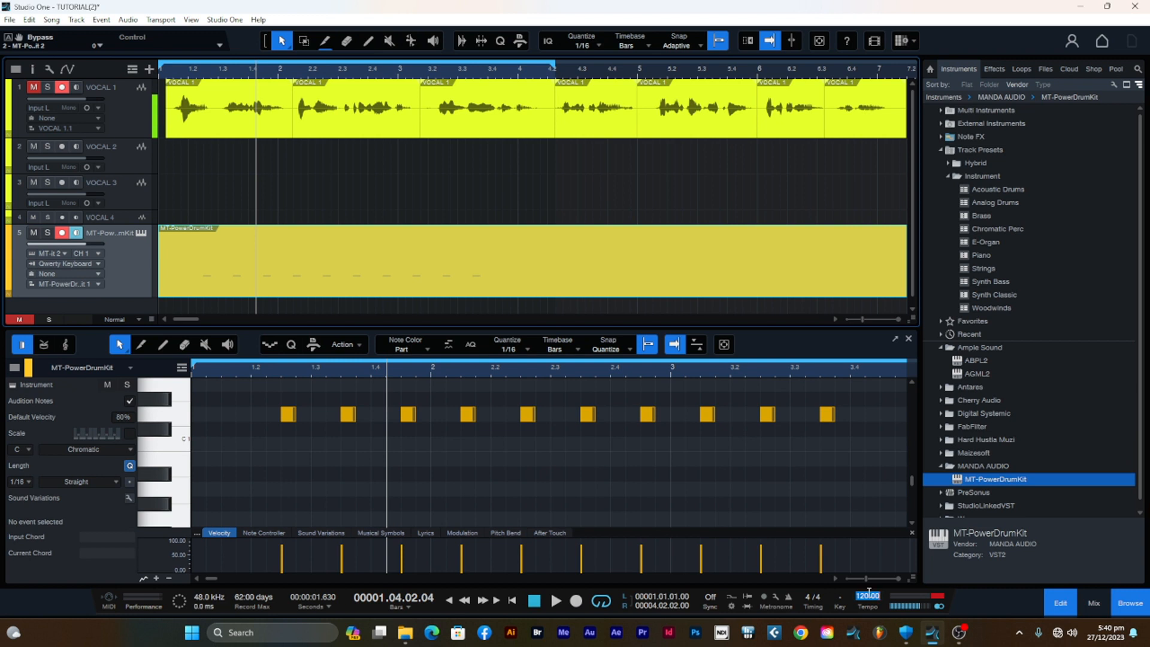
Set the song tempo to 100, try adjusting it freely, and set it back to 100
type("100")
key("Return")
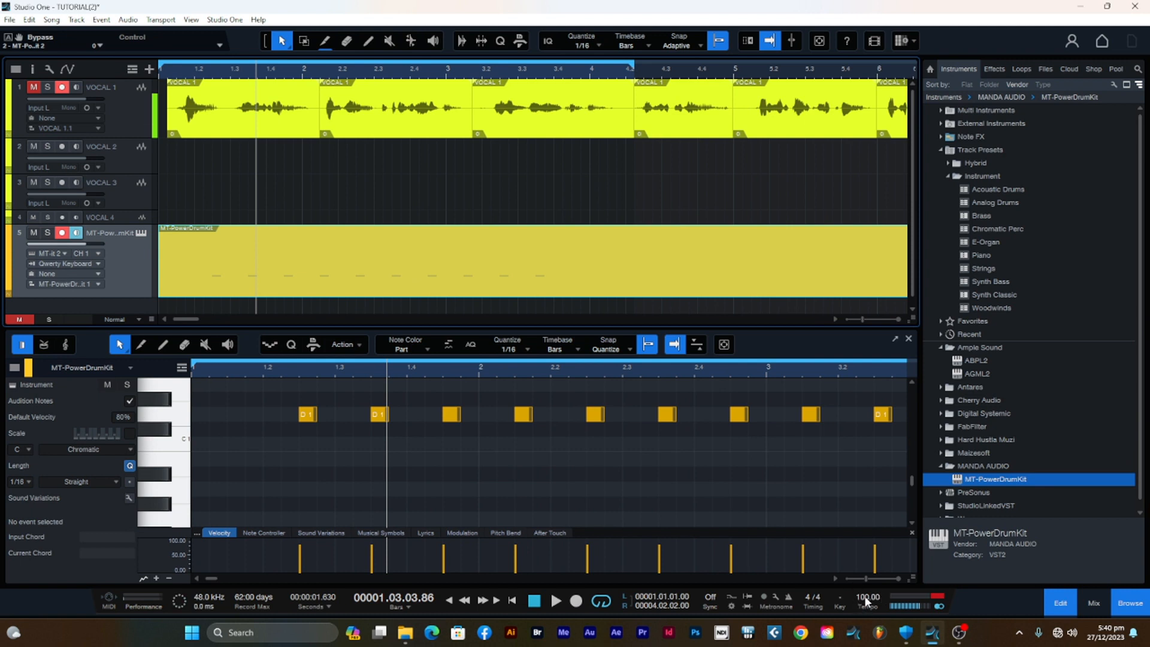
left_click_drag(862, 595, 875, 635)
left_click(864, 597)
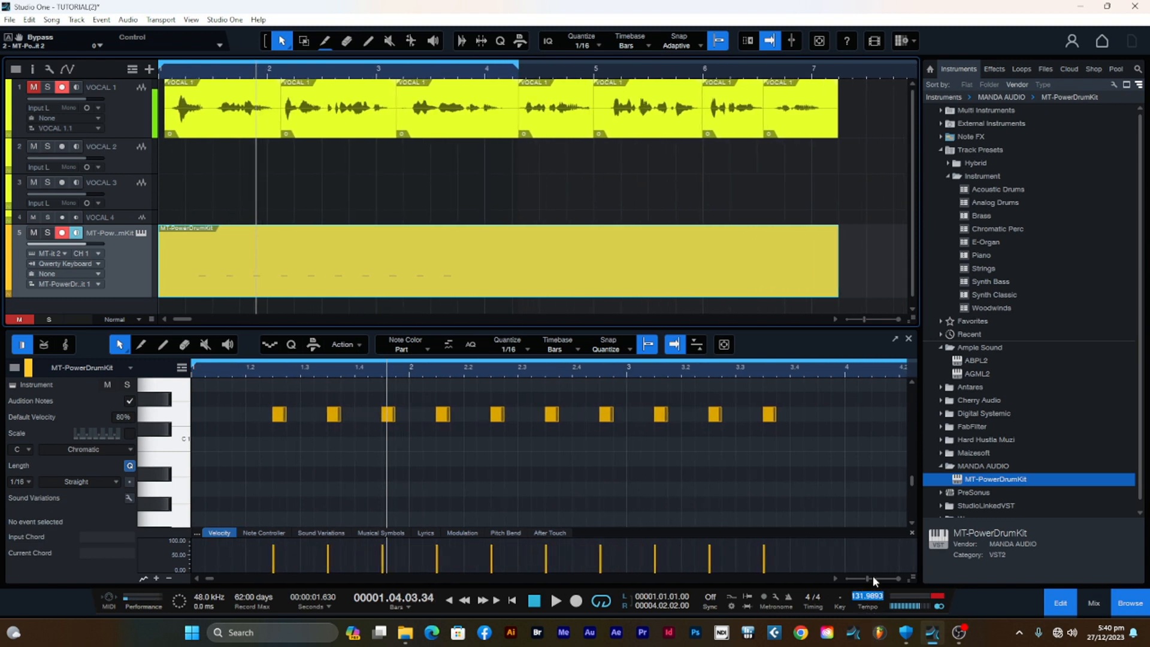
type("100")
key("Return")
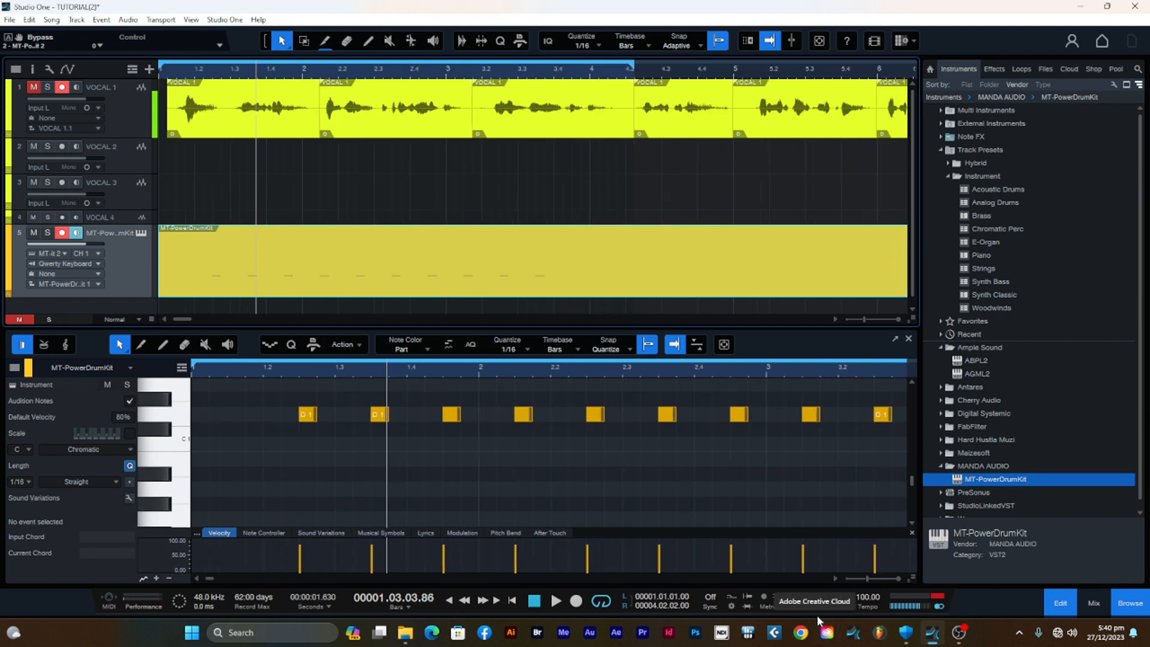
Return the playback position to the song start and hide the browser
left_click(161, 75)
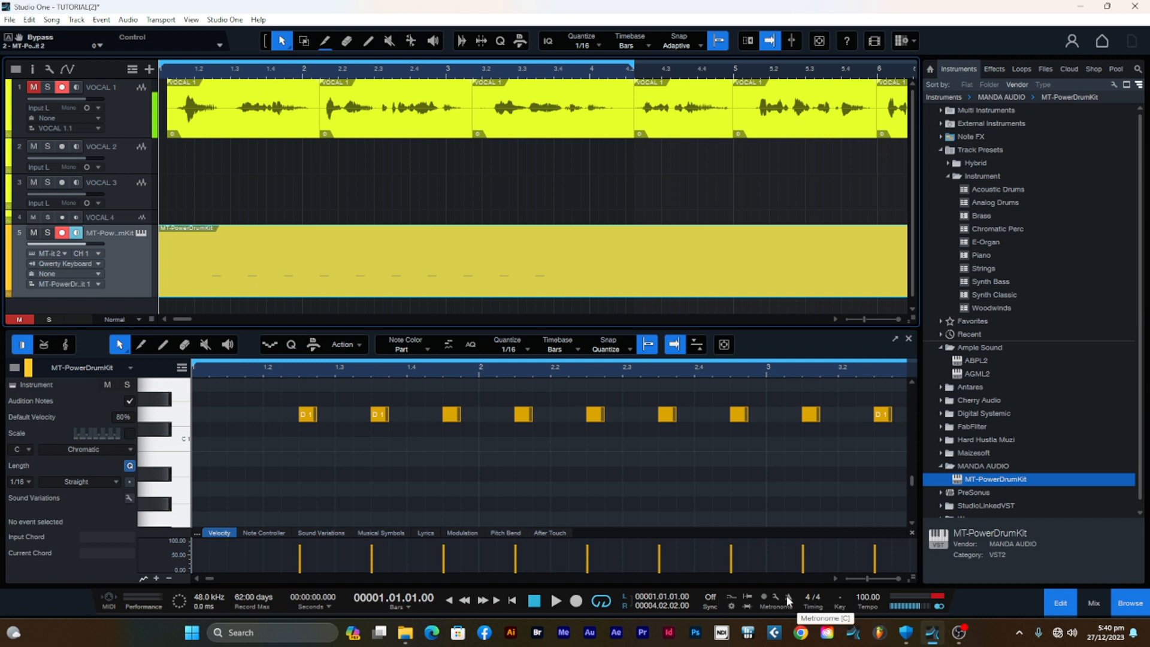
left_click(1123, 603)
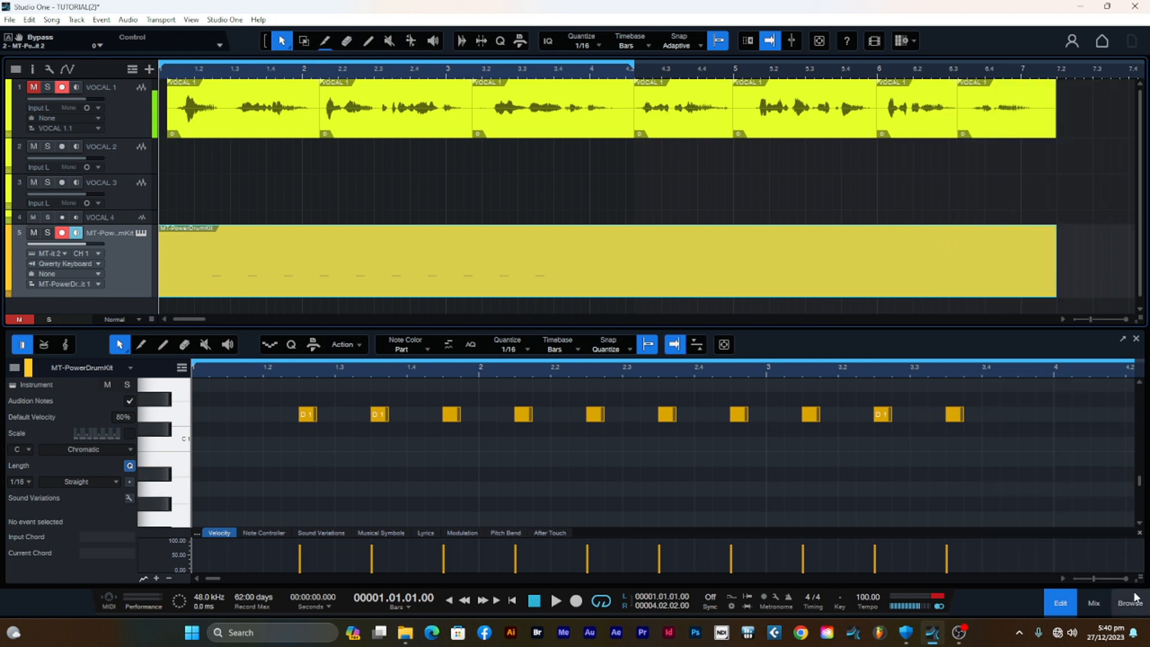
left_click(1129, 605)
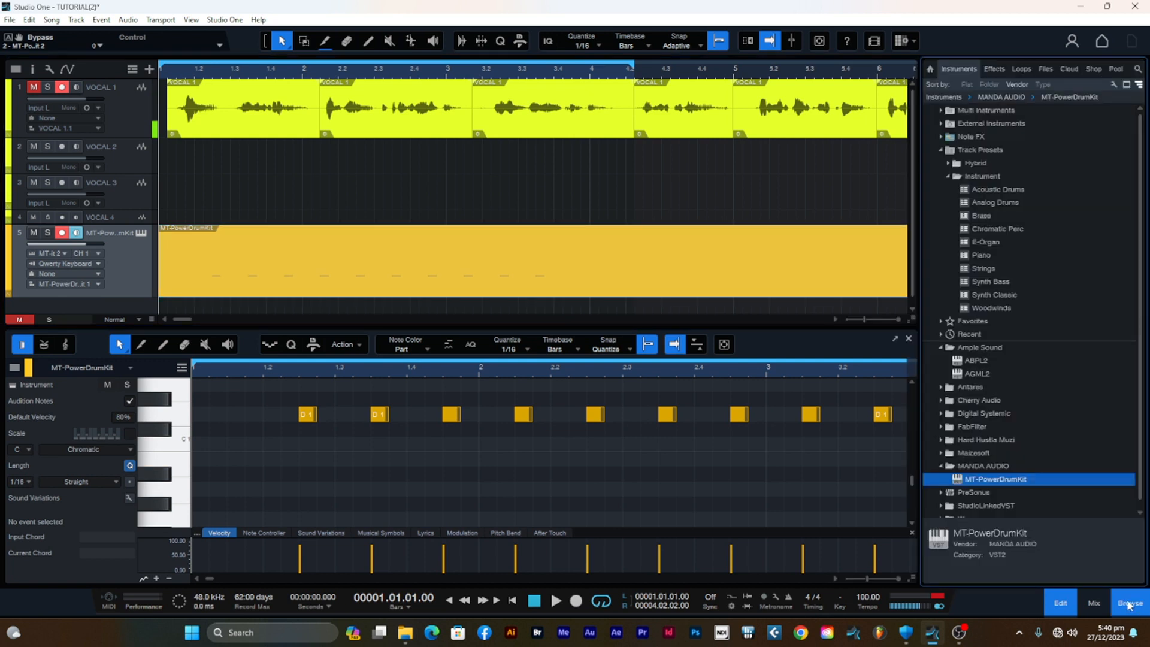
left_click(1129, 604)
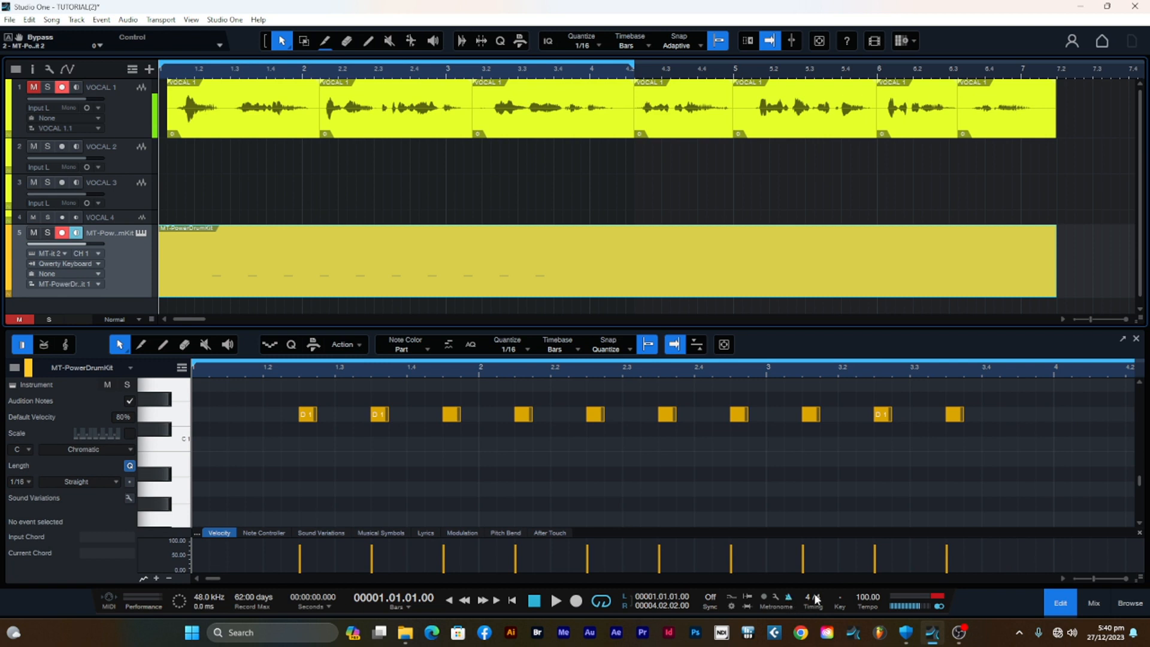
Play back the drum pattern with the metronome and look through the Metronome Setup options
key("space")
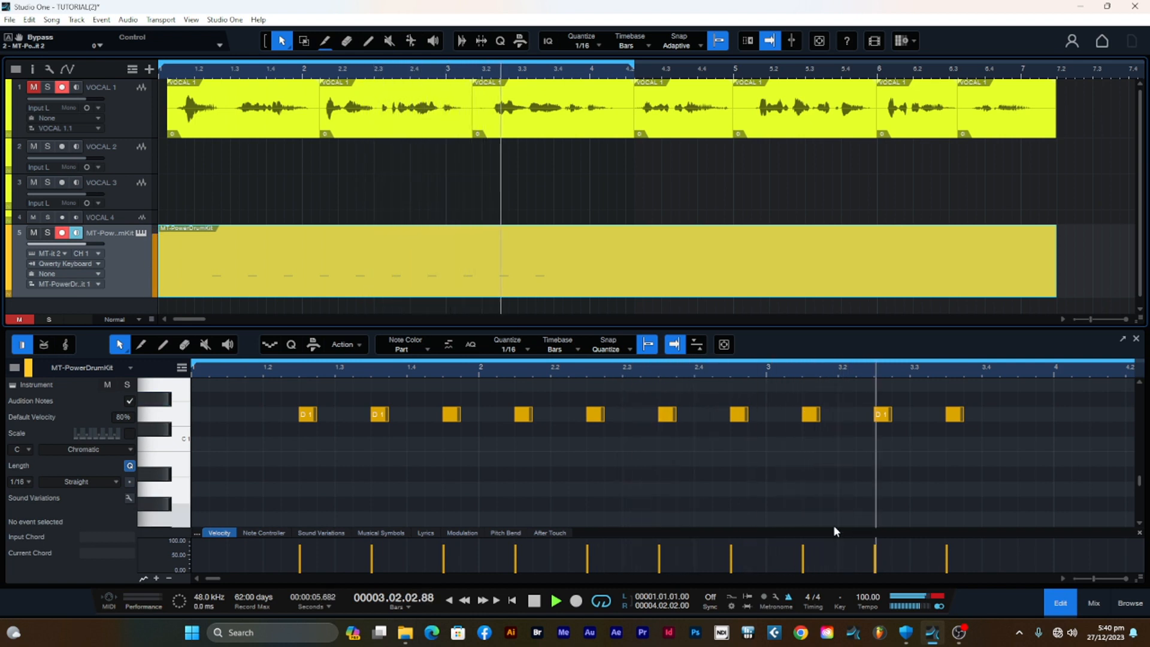
key("space")
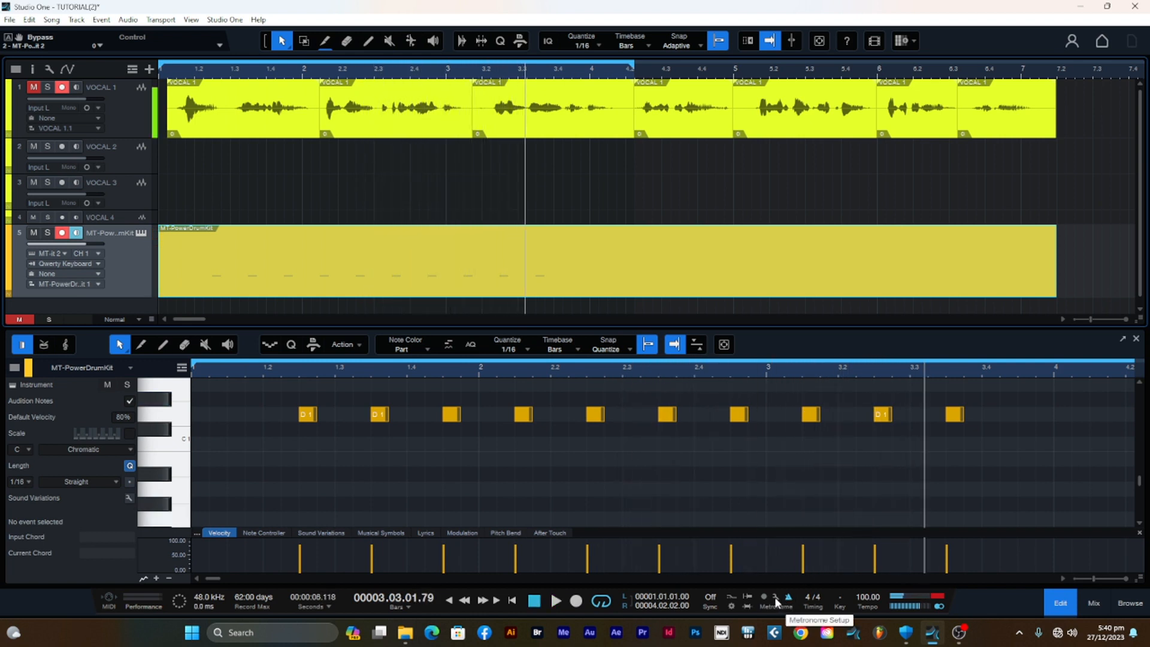
left_click(776, 599)
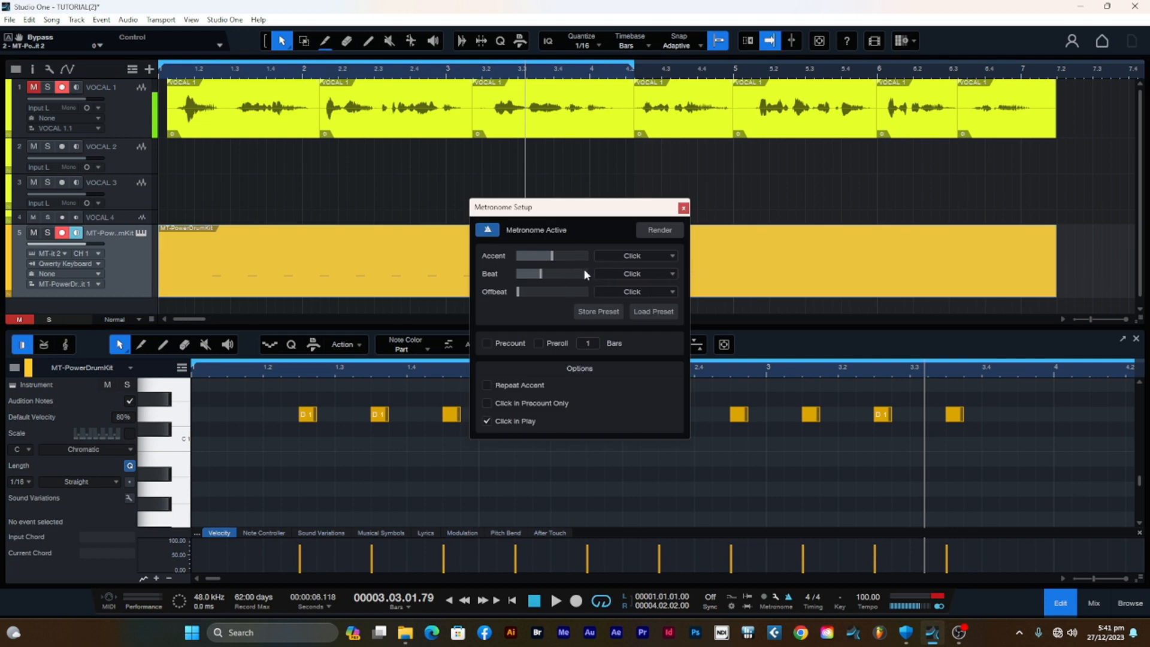
left_click(683, 208)
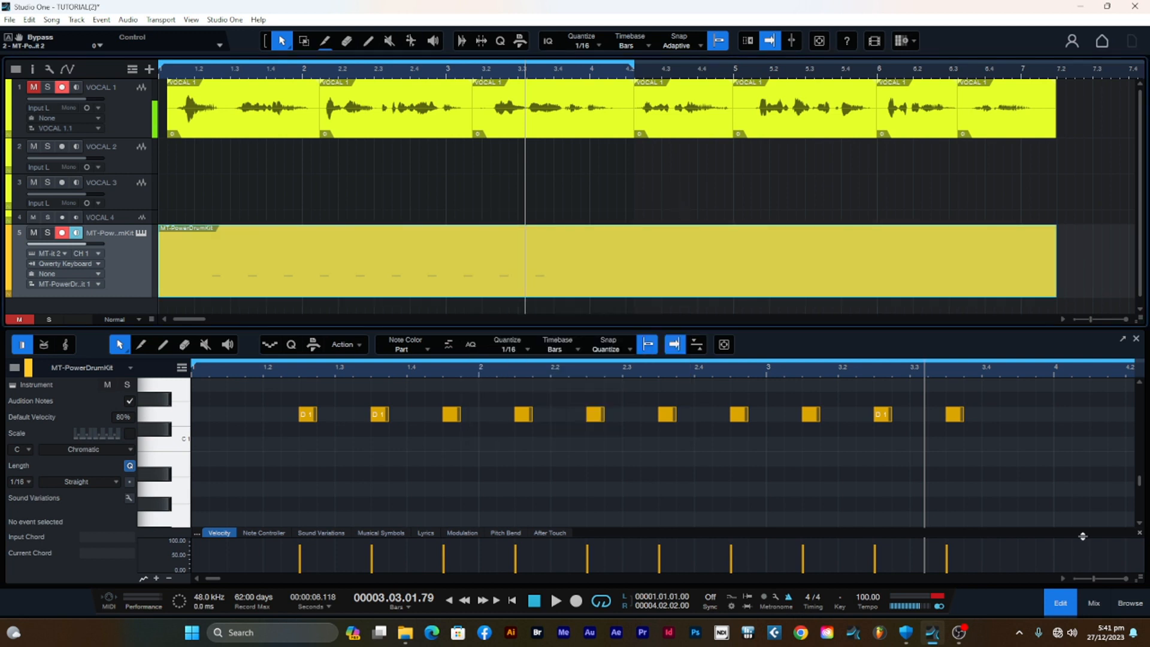
Show the mixer and turn down the metronome click volume on the Main channel
left_click(1095, 603)
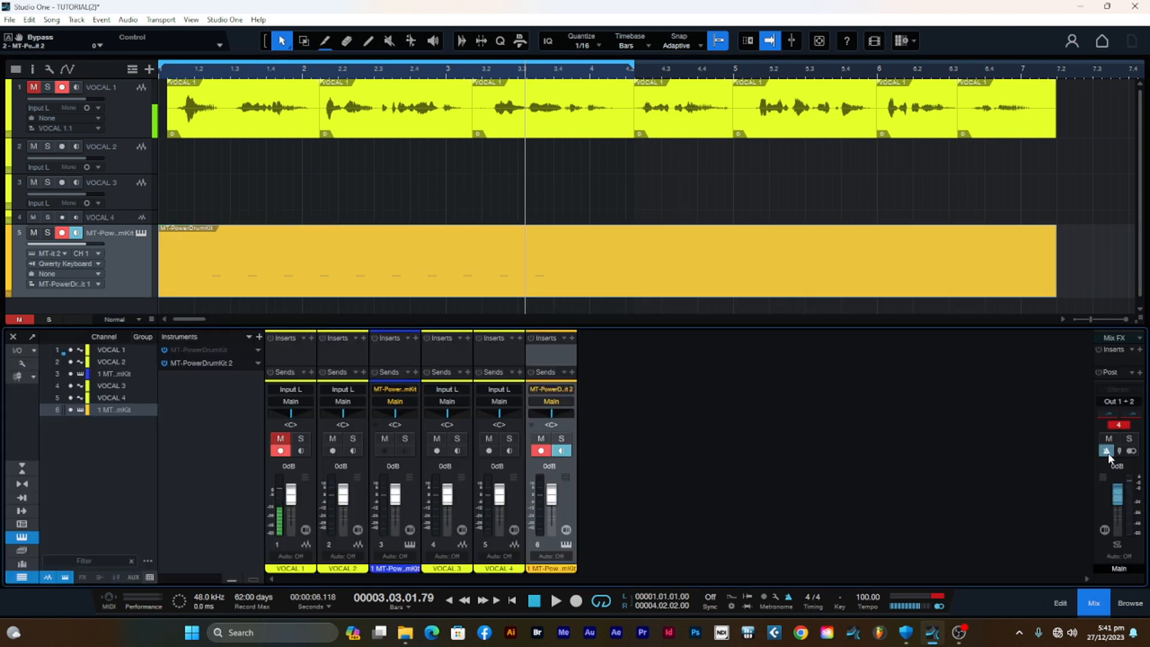
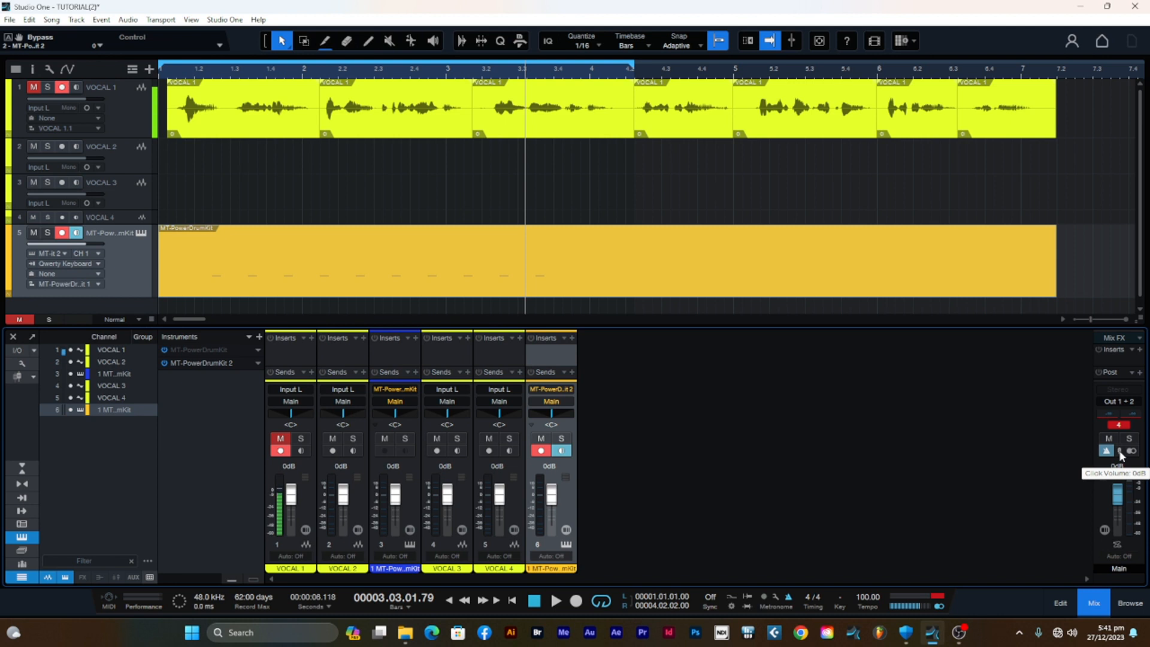
left_click_drag(1120, 453, 1120, 484)
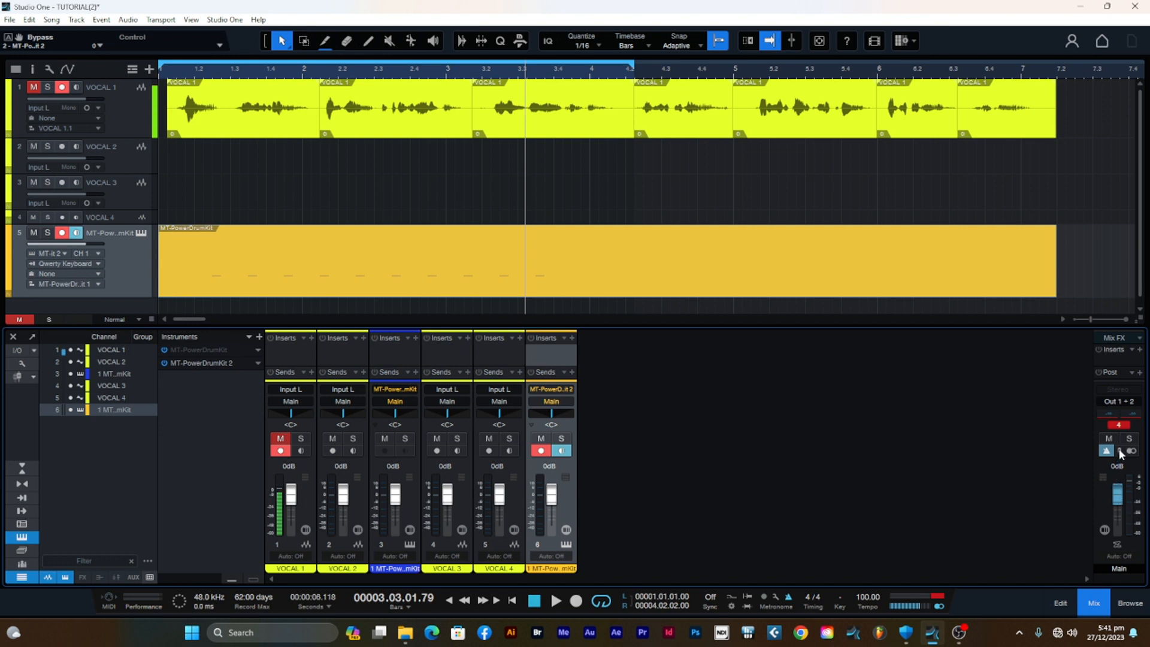
left_click_drag(1121, 453, 1123, 478)
Move the playback position near the song start and delete all ten D 1 notes of the MT-PowerDrumKit pattern in the undocked editor
left_click(168, 72)
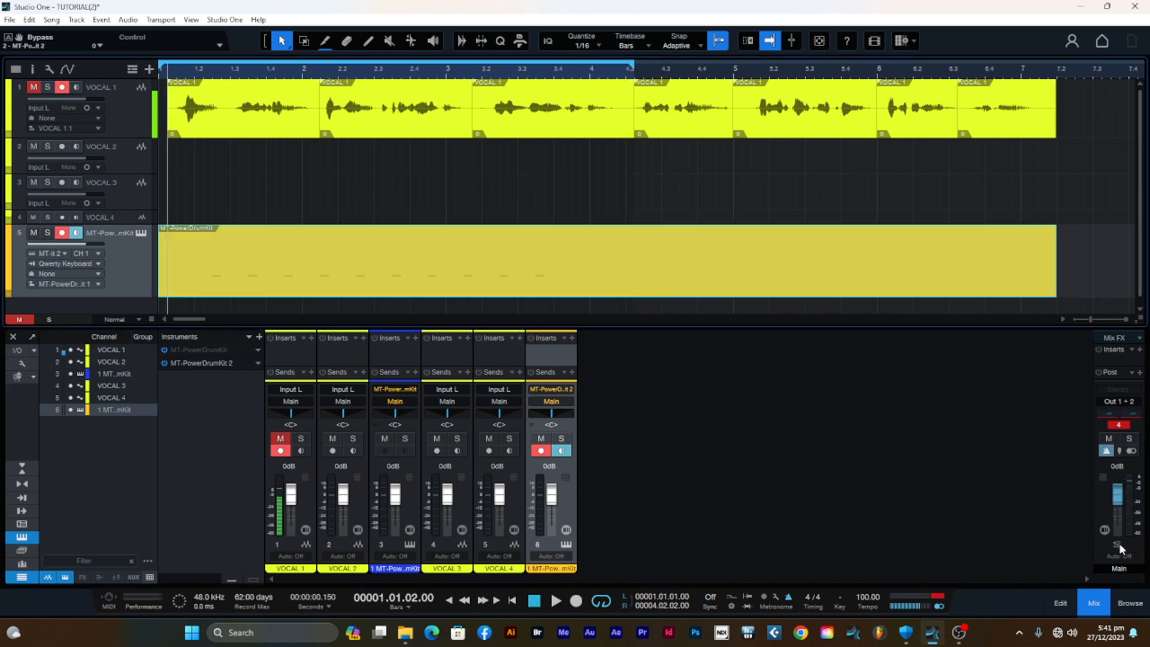
left_click(1060, 602)
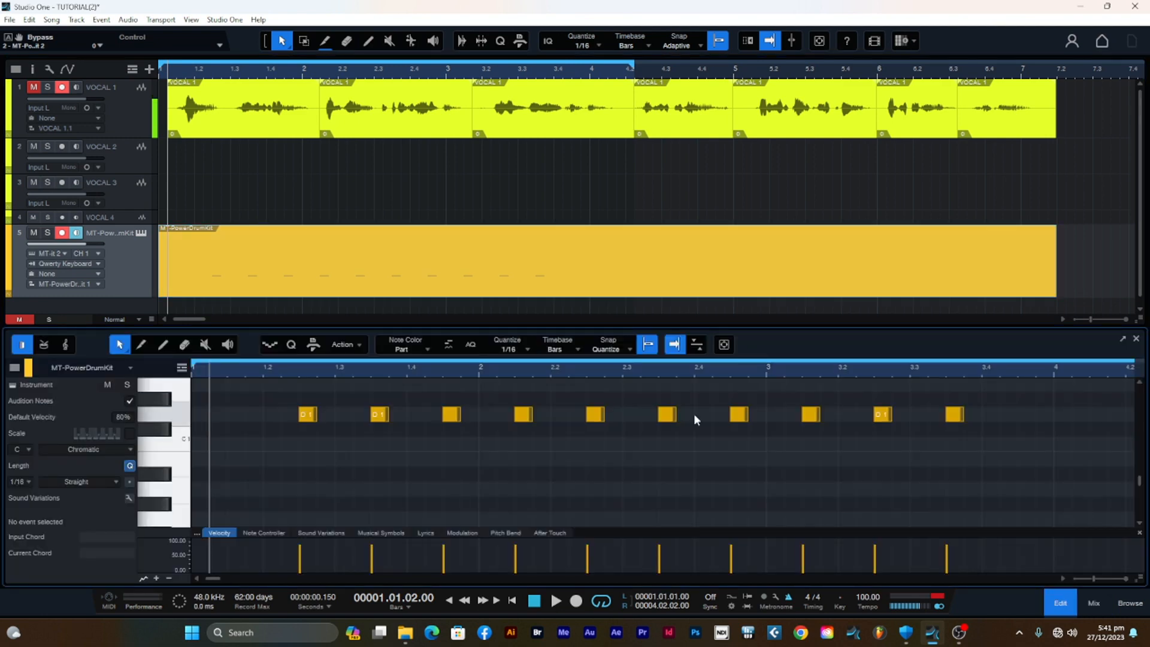
left_click(1123, 339)
left_click(791, 219)
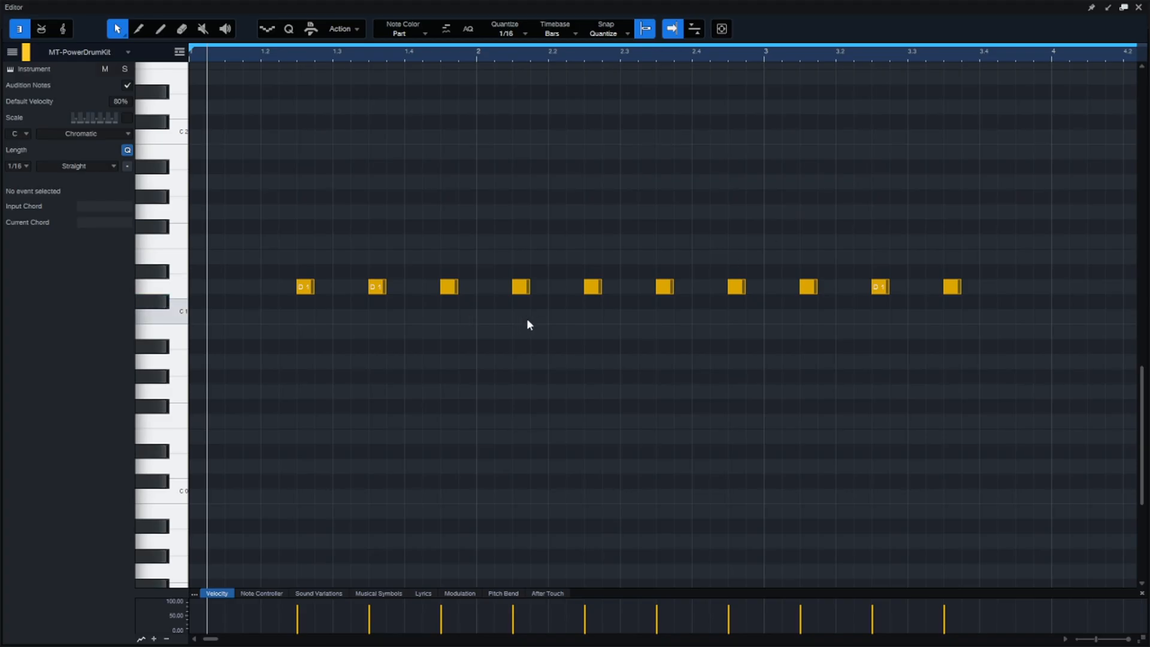
left_click_drag(1032, 220, 283, 367)
key("Delete")
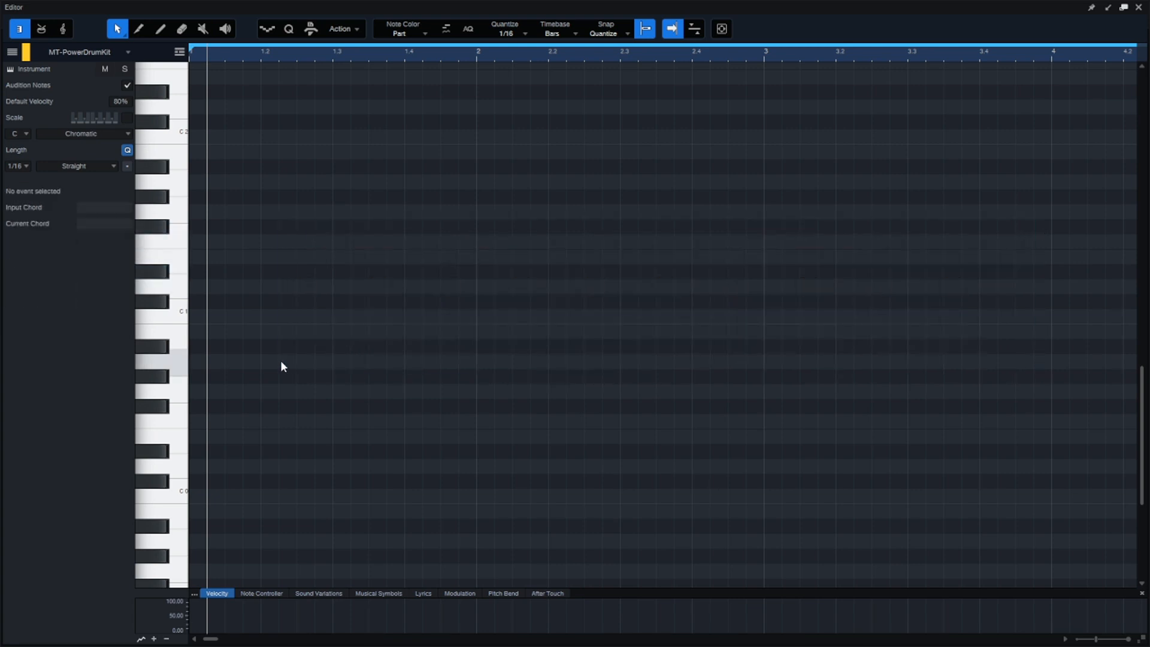
Audition drum sounds on the editor's piano keys around C 1 and dock the editor below the arrangement
scroll(336, 323, "up", 3)
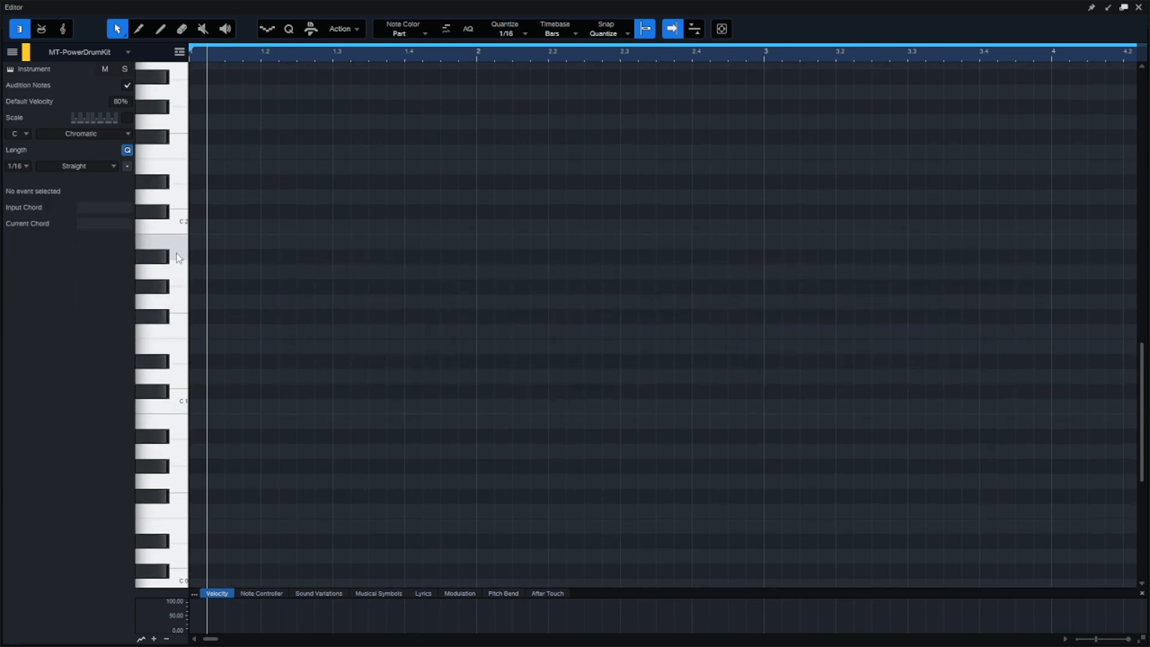
scroll(187, 333, "down", 3)
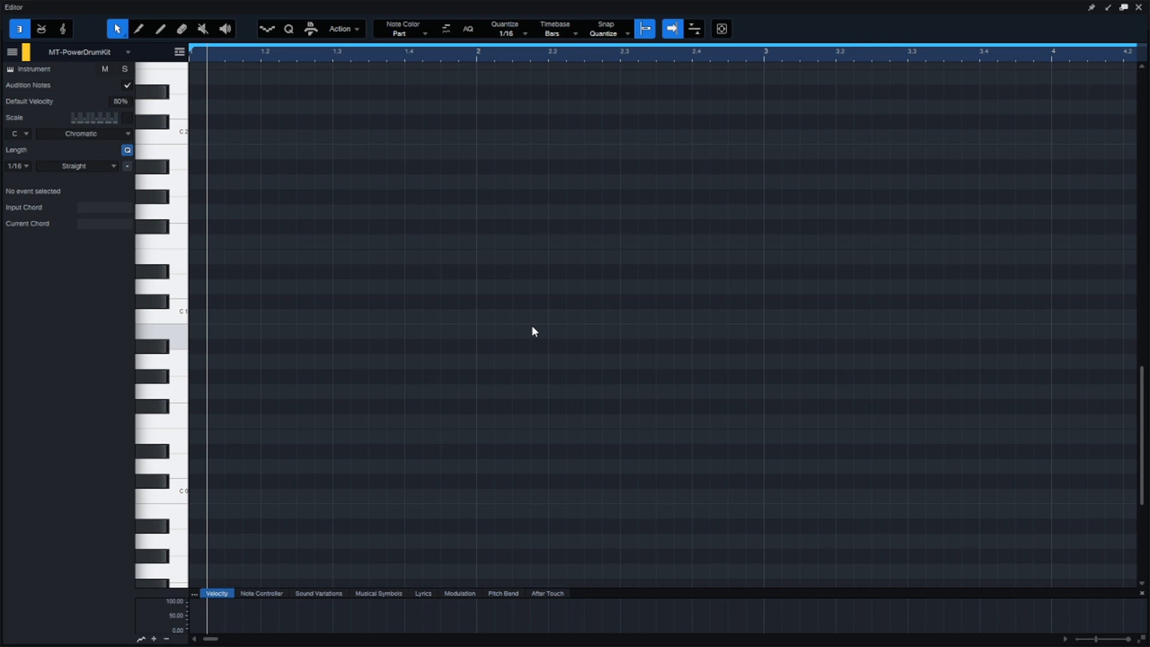
left_click(175, 289)
left_click_drag(176, 289, 179, 260)
left_click(1108, 8)
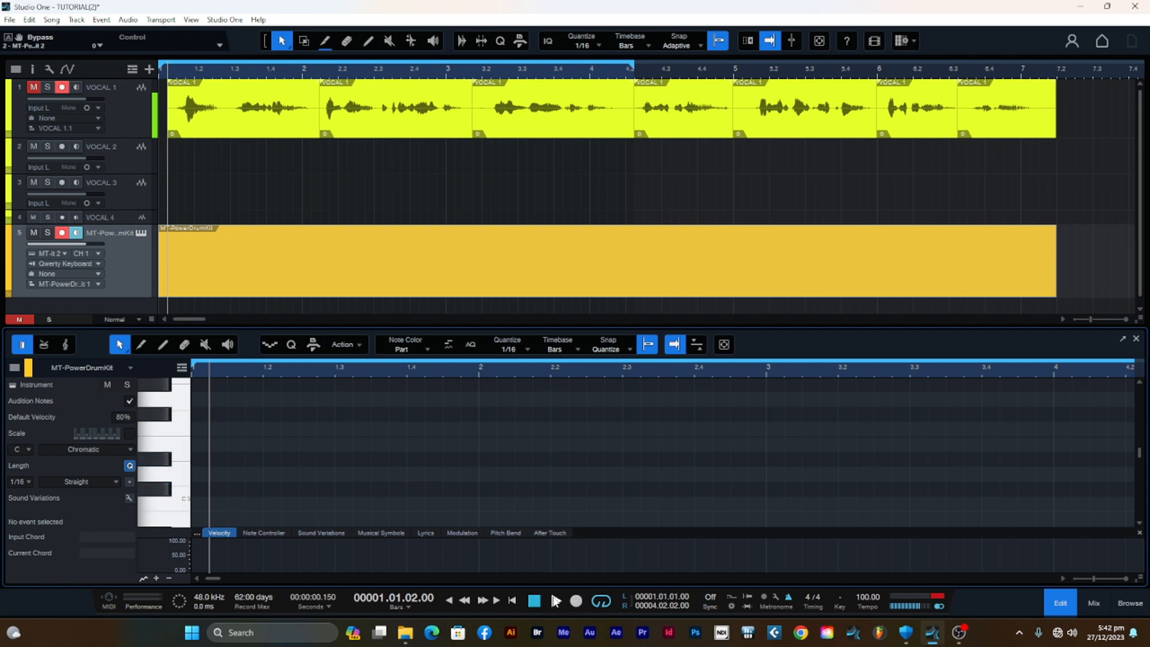
Audition the MT-PowerDrumKit sounds on the docked editor's piano keys, going from above C 2 down to the keys around C 1
scroll(180, 467, "down", 3)
scroll(179, 476, "down", 4)
scroll(183, 473, "down", 3)
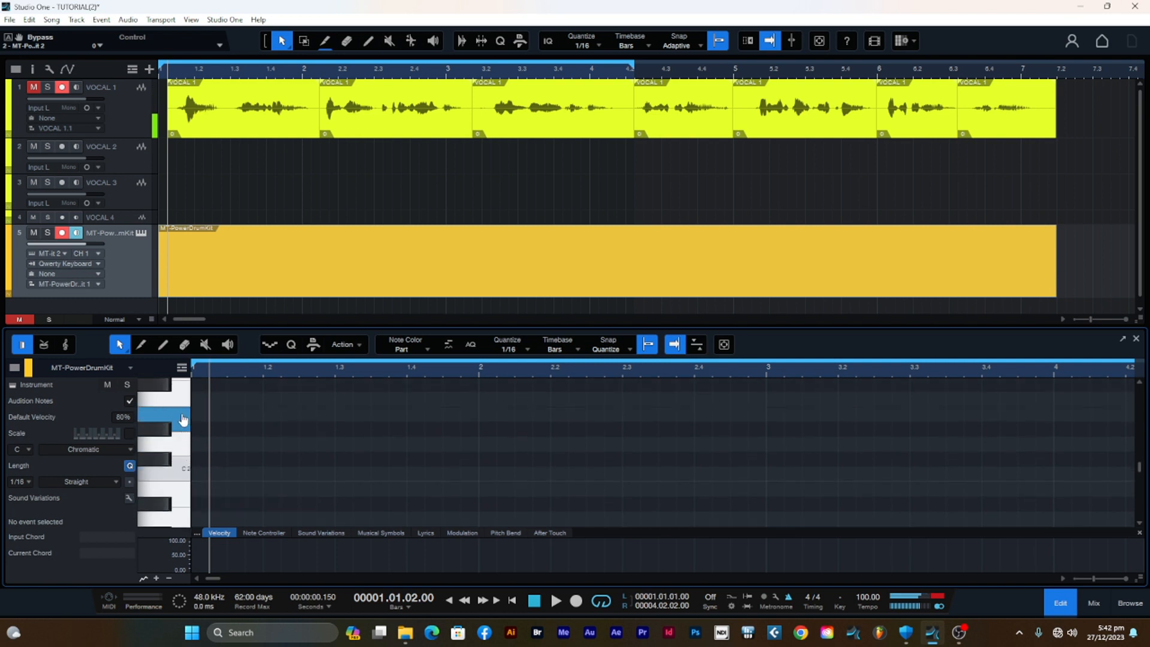
scroll(185, 435, "up", 1)
scroll(185, 461, "down", 5)
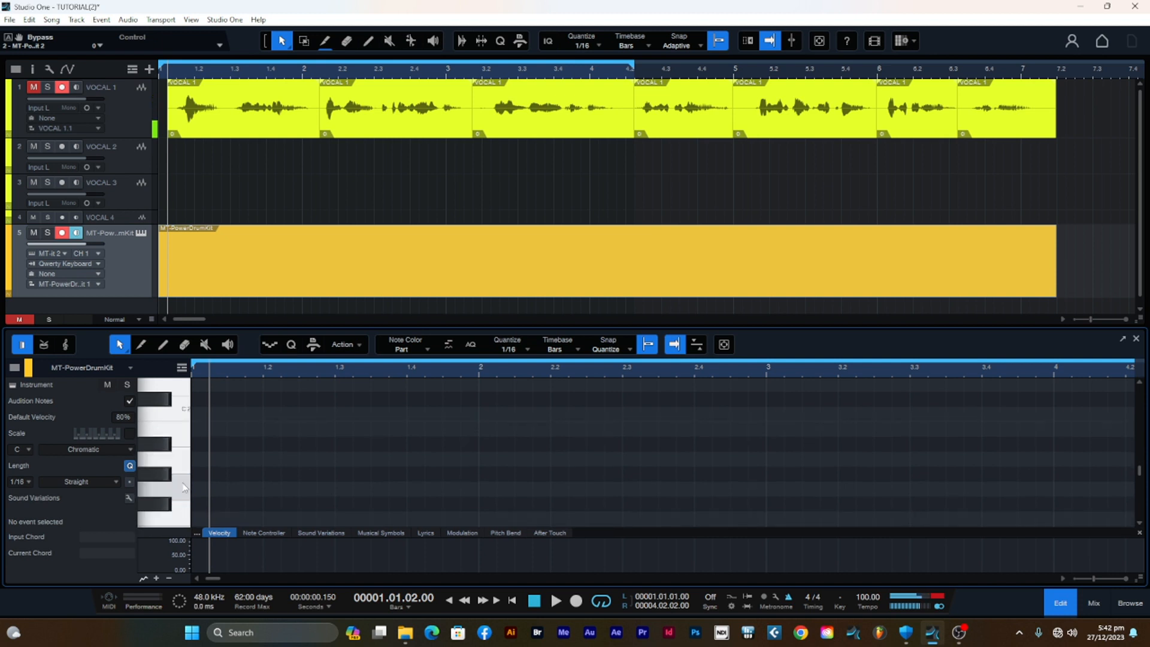
scroll(183, 487, "down", 2)
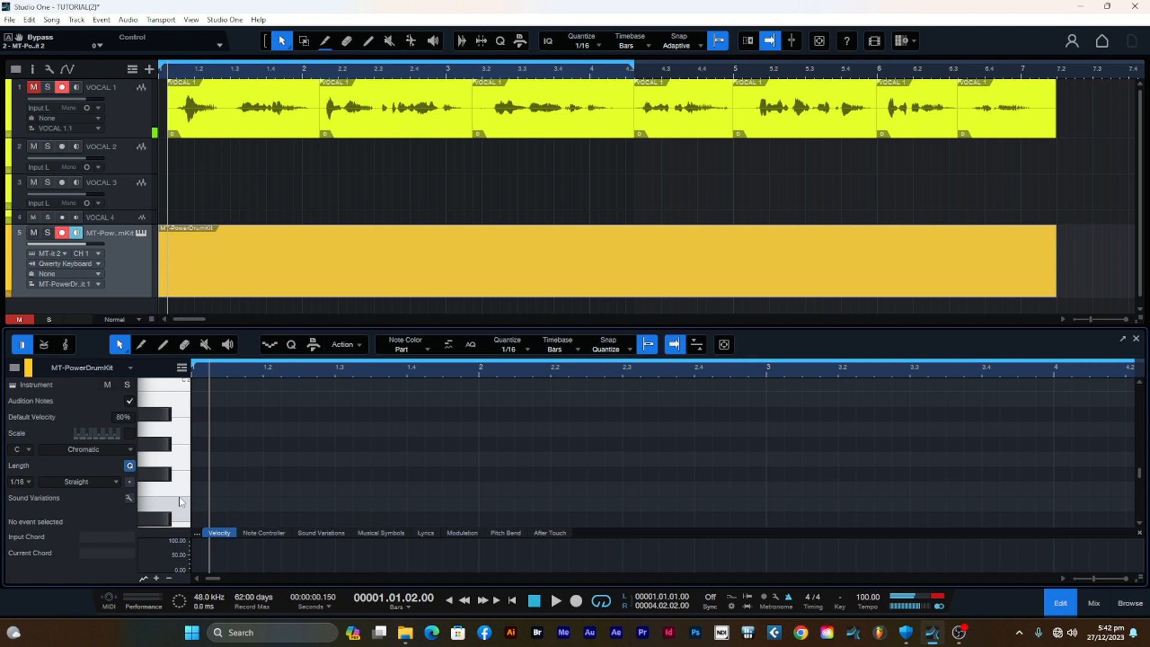
scroll(178, 490, "down", 3)
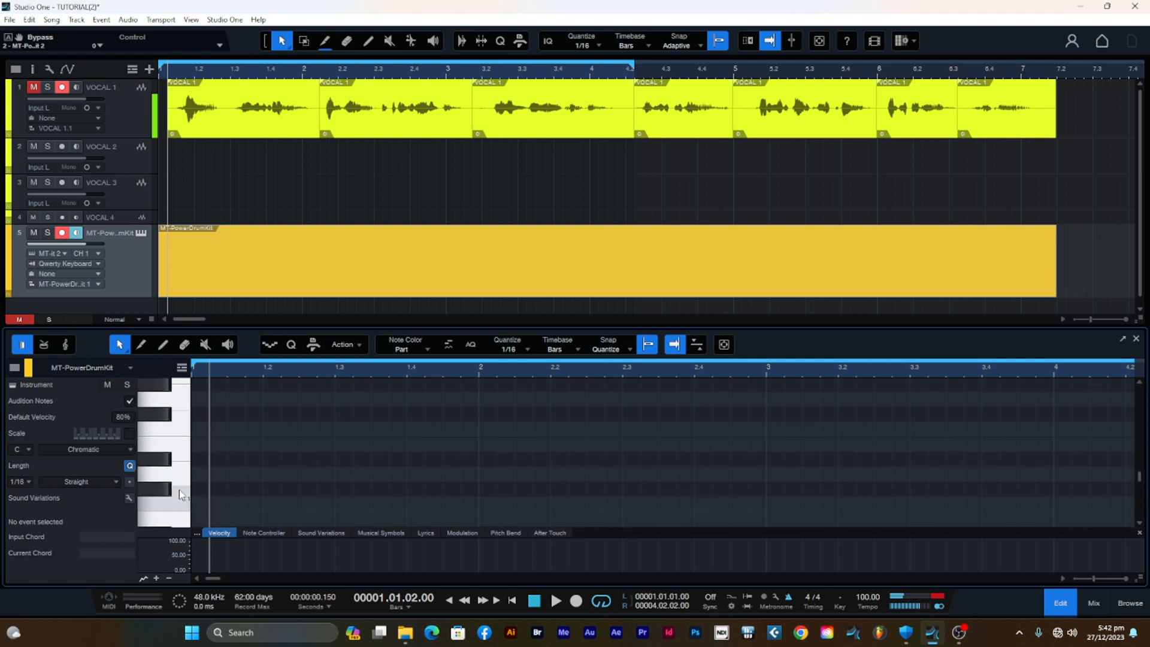
left_click(181, 453)
Return the playback position to the song start and show the on-screen Qwerty Keyboard, placed centrally over the arrangement and editor
left_click(449, 600)
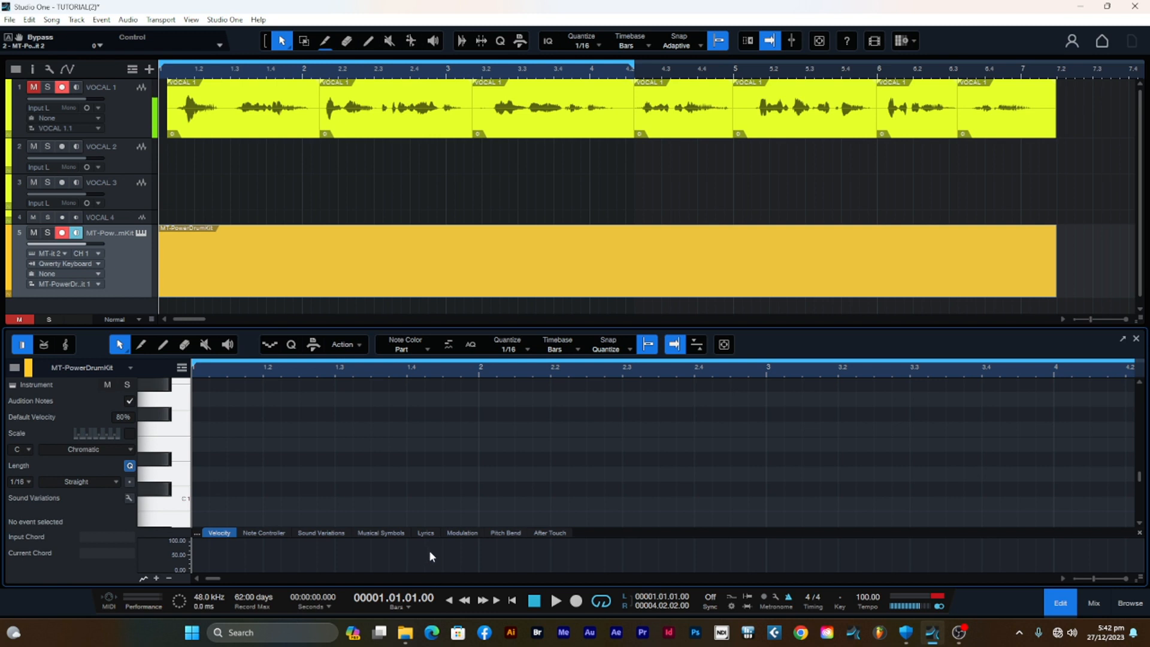
key("alt+shift+k")
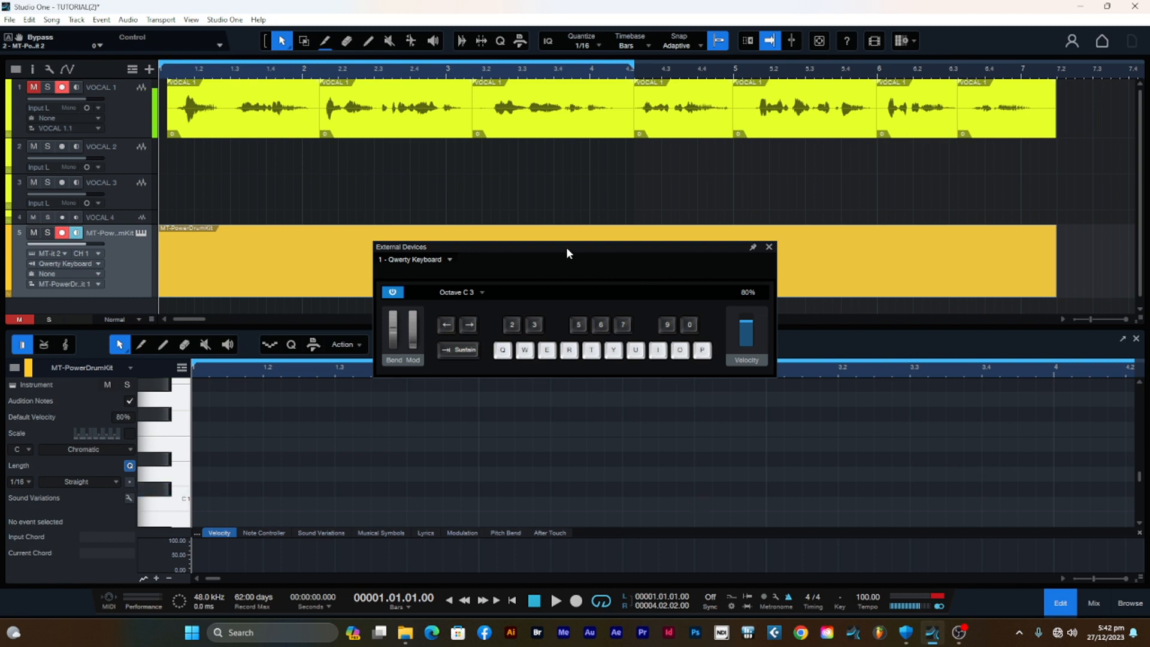
left_click_drag(567, 247, 585, 257)
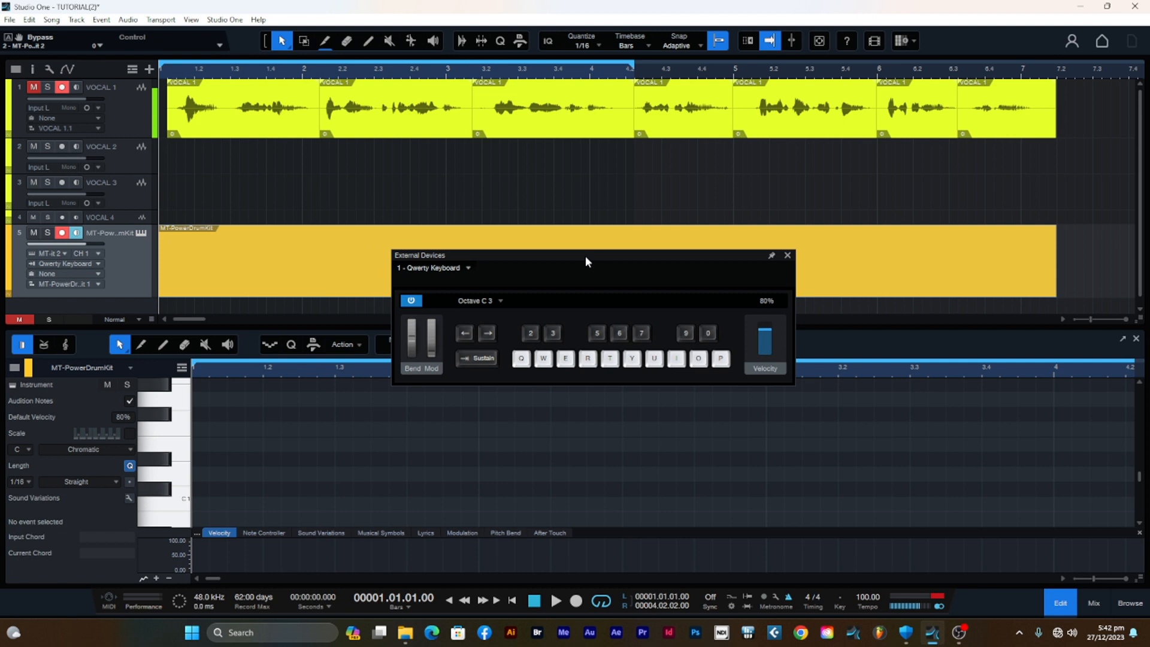
left_click_drag(584, 257, 567, 297)
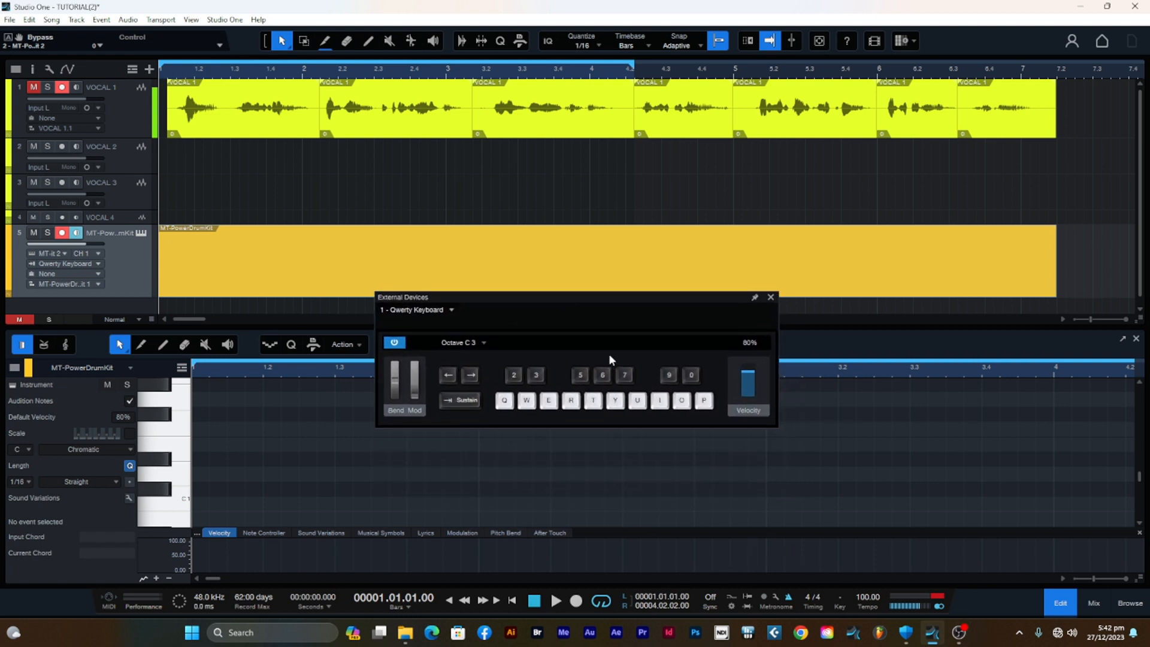
left_click_drag(593, 304, 586, 305)
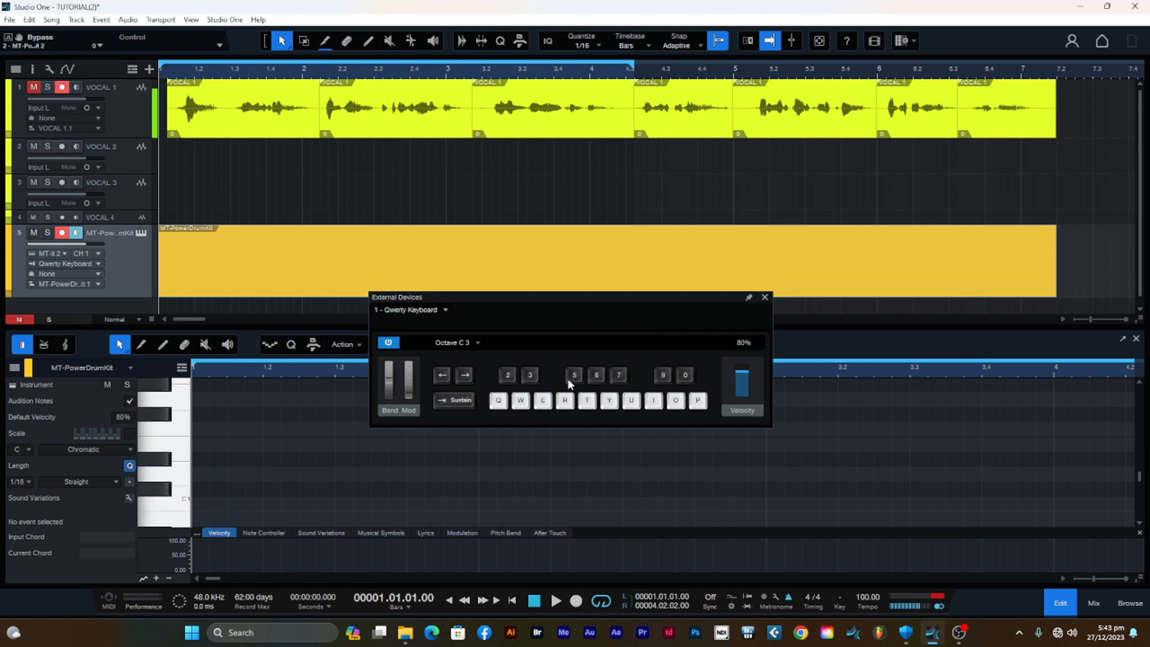
Audition the Qwerty Keyboard's white keys from Q to O and its black keys from 0 back to 2
left_click(498, 404)
left_click(519, 403)
left_click(547, 402)
left_click(565, 401)
left_click(587, 401)
left_click(609, 401)
left_click(631, 401)
left_click(653, 401)
left_click(676, 401)
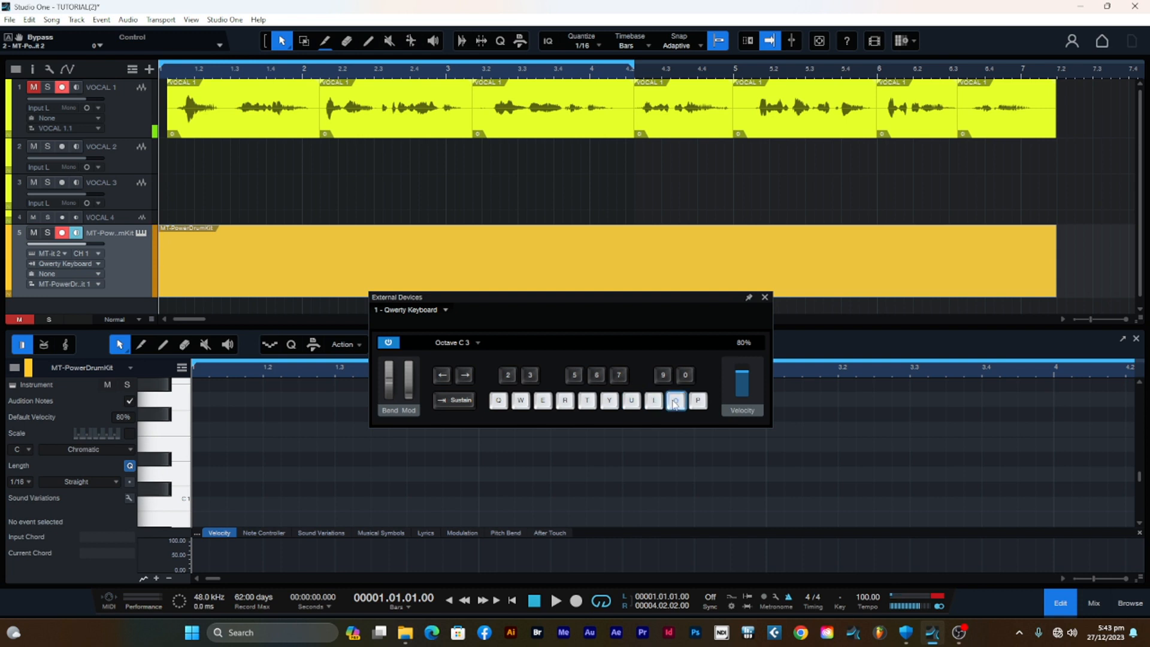
left_click(684, 377)
left_click(664, 377)
left_click(618, 377)
left_click(597, 377)
left_click(574, 376)
left_click(528, 375)
left_click(509, 376)
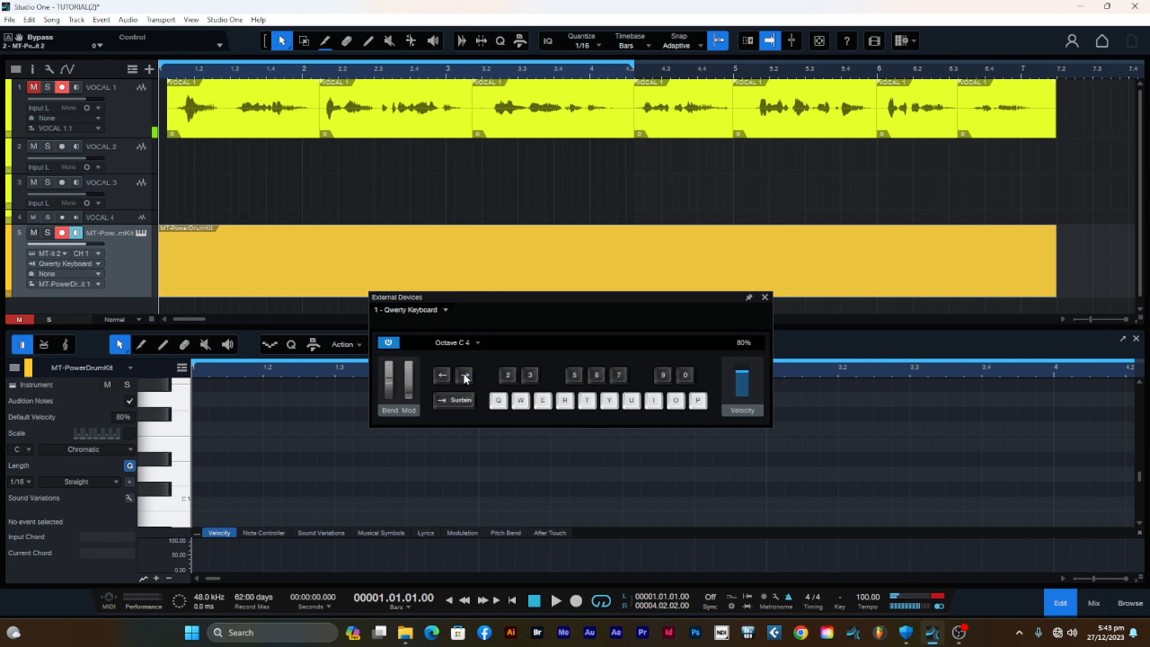
Lower the Qwerty Keyboard to Octave C 1, auditioning the white keys along the way
left_click(443, 375)
left_click(609, 400)
left_click(633, 403)
left_click(653, 401)
left_click(675, 402)
left_click(696, 401)
left_click(497, 401)
left_click(521, 401)
left_click(543, 401)
left_click(565, 402)
left_click(442, 375)
left_click(471, 342)
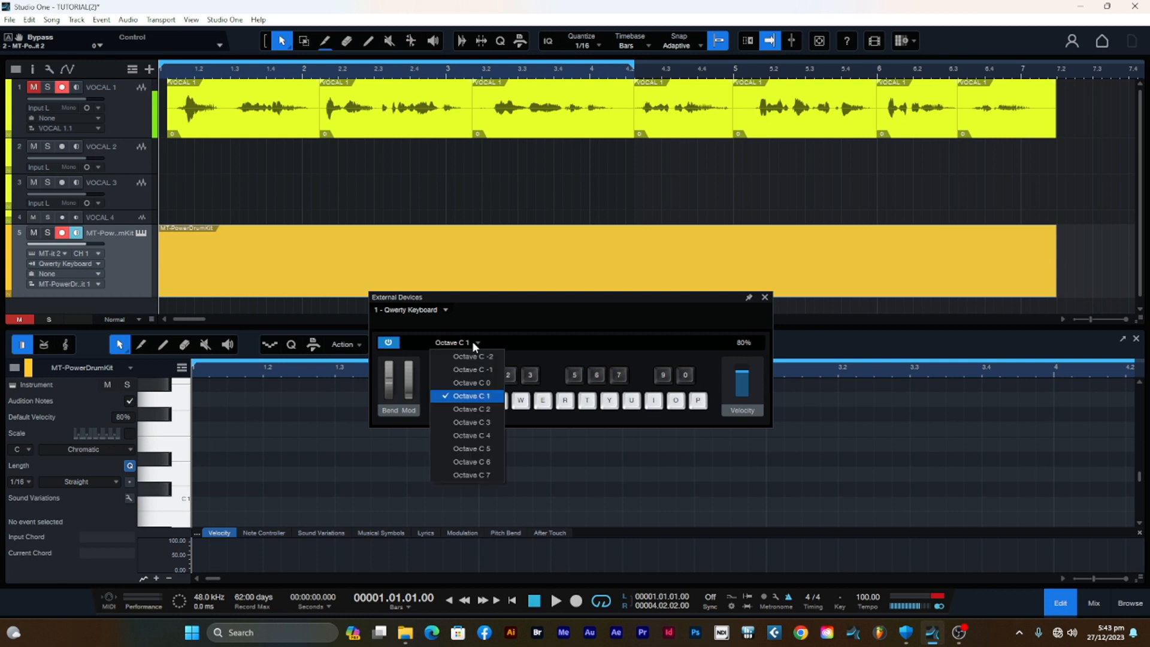
left_click(561, 295)
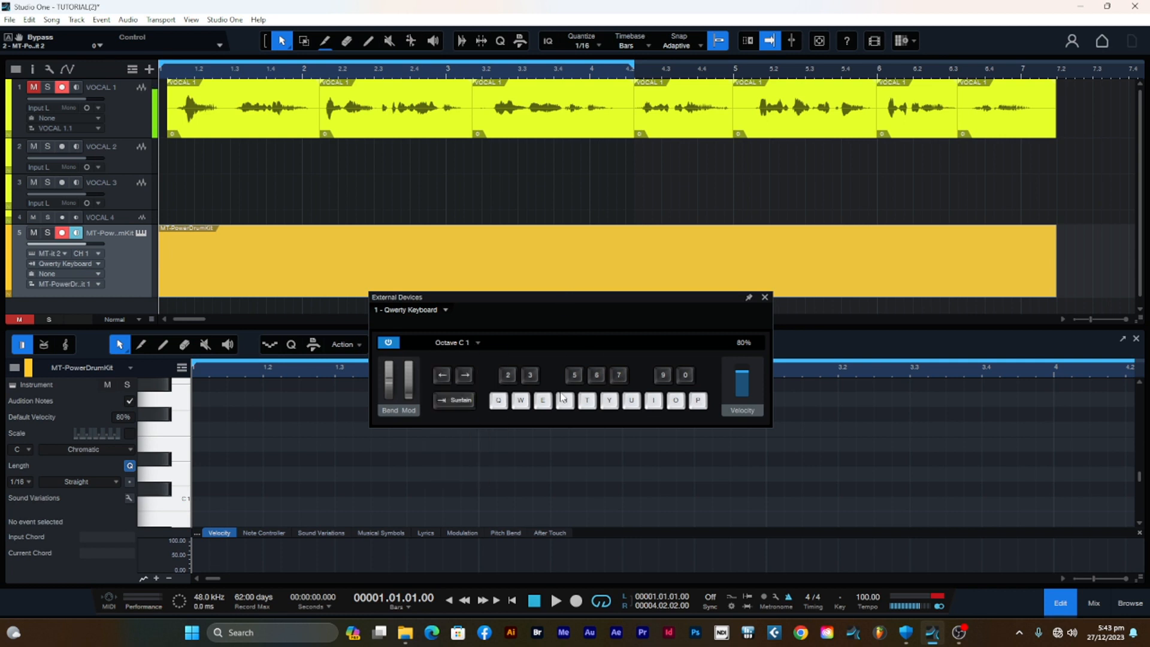
Audition the white keys W to Y in Octave C 1 and practise repeated drum hits on W
left_click(524, 407)
left_click(524, 407)
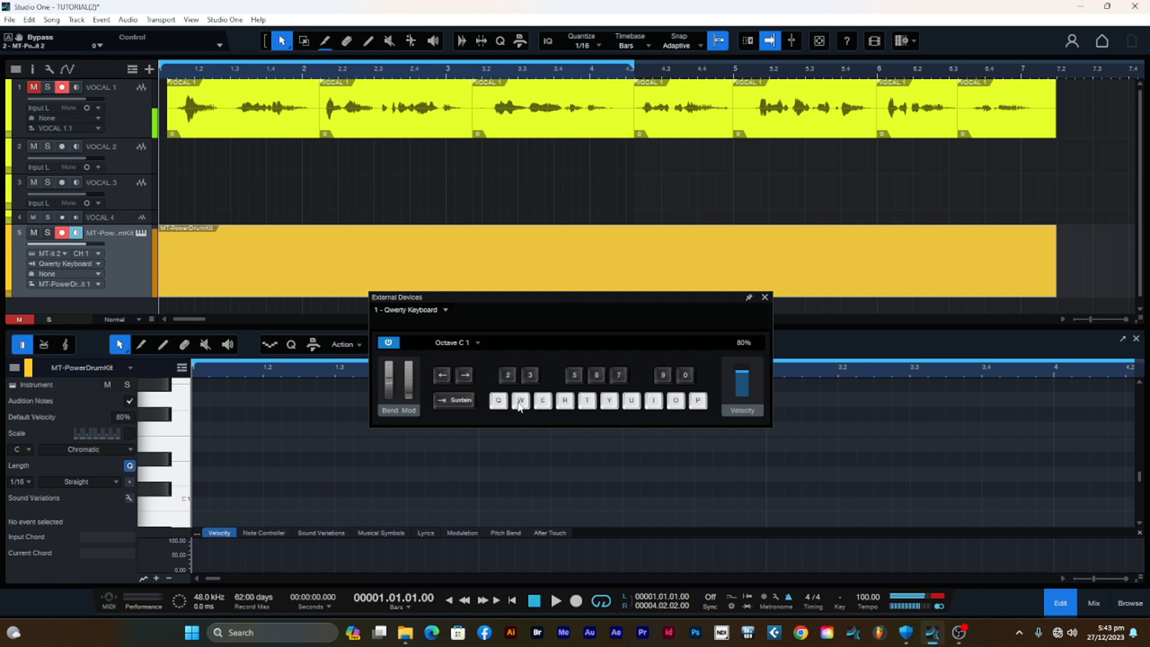
left_click(523, 408)
left_click(542, 403)
left_click(521, 402)
left_click(545, 403)
left_click(567, 404)
left_click(588, 404)
left_click(611, 404)
left_click(521, 404)
left_click(546, 406)
left_click(520, 406)
left_click(519, 406)
left_click(519, 406)
left_click(520, 406)
left_click(521, 404)
left_click(521, 404)
left_click(522, 400)
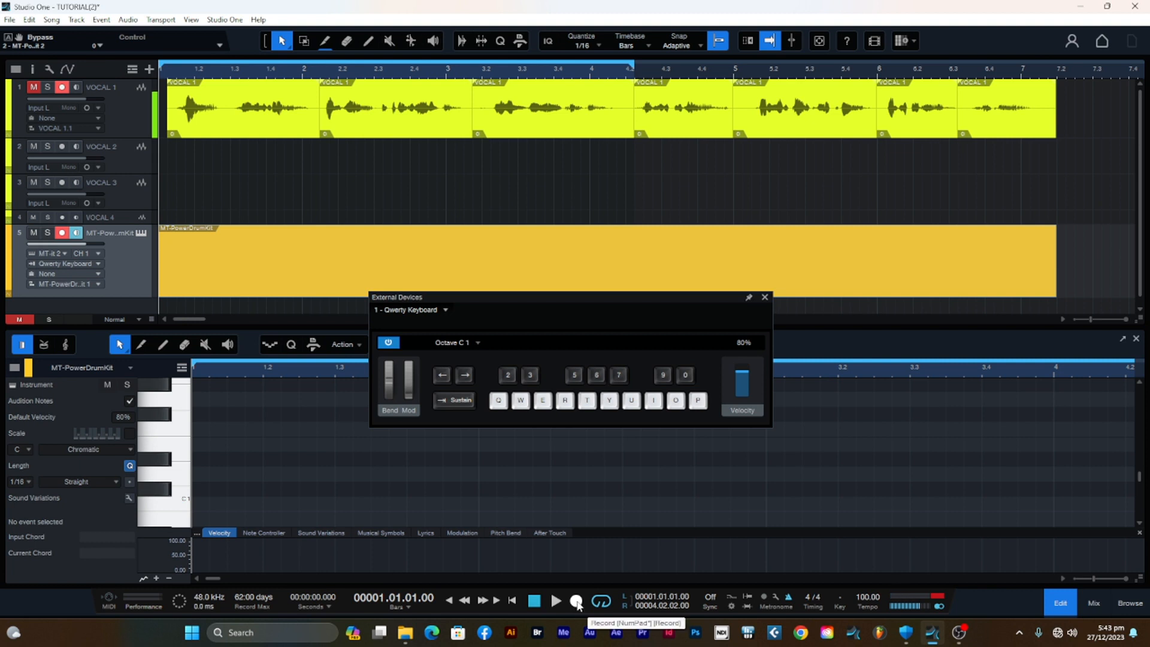
Record a series of D 1 drum hits into the MT-PowerDrumKit part from the song start using the Qwerty Keyboard's W key
left_click(576, 601)
left_click(521, 400)
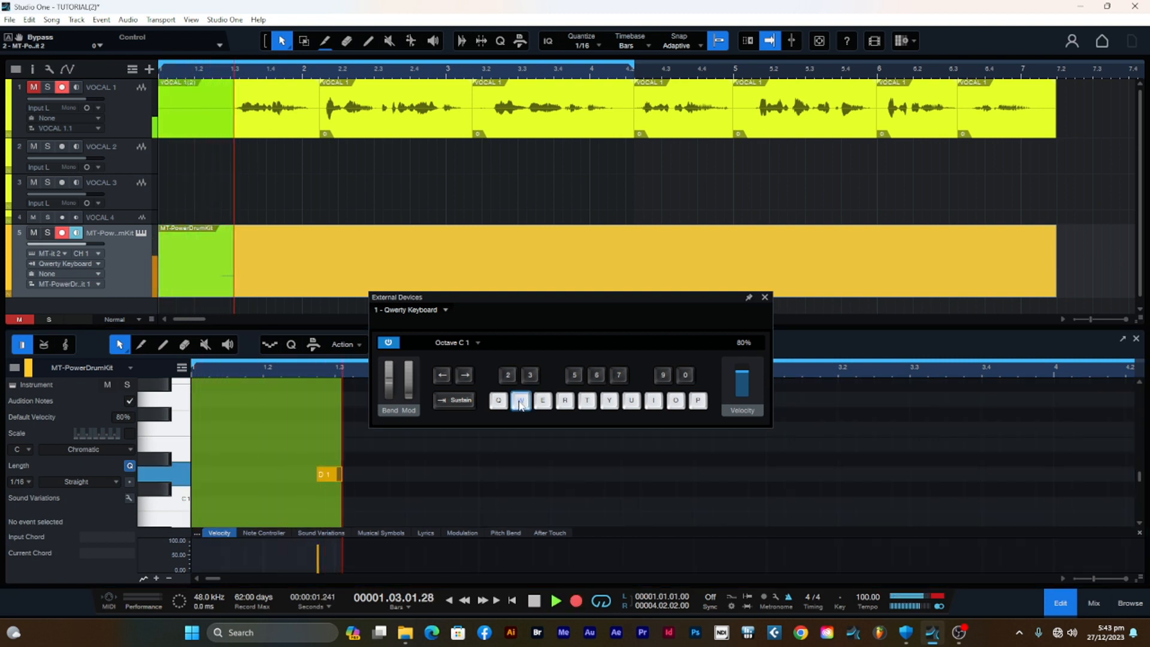
left_click(520, 400)
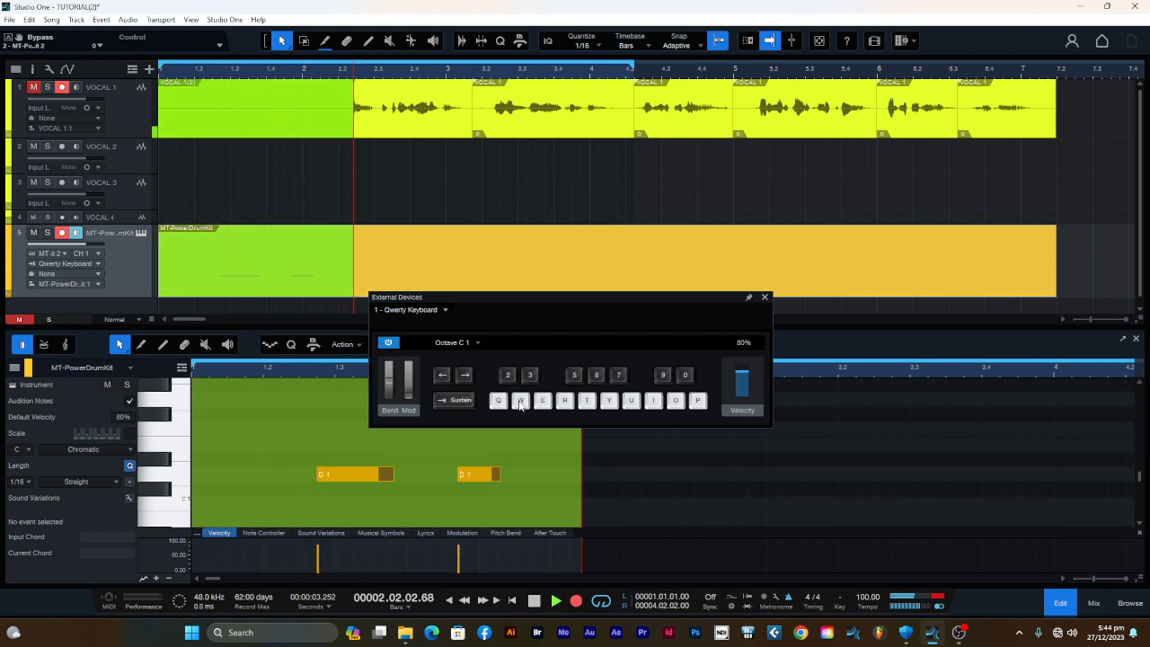
left_click(520, 400)
left_click(520, 400)
left_click(520, 400)
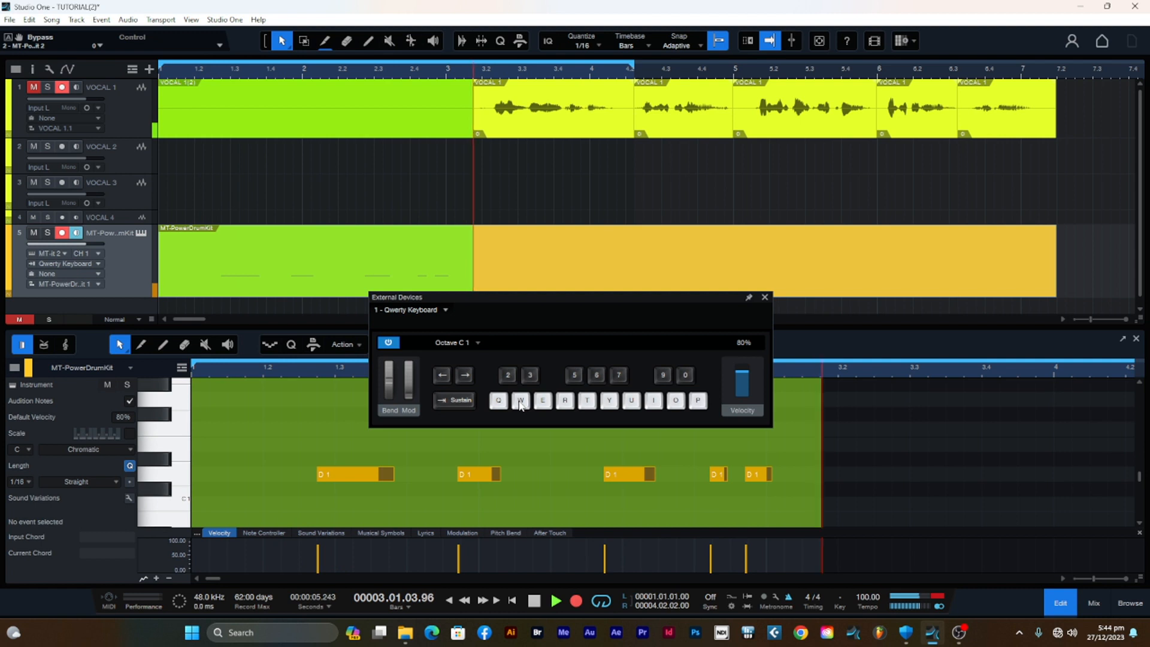
left_click(520, 400)
left_click(520, 400)
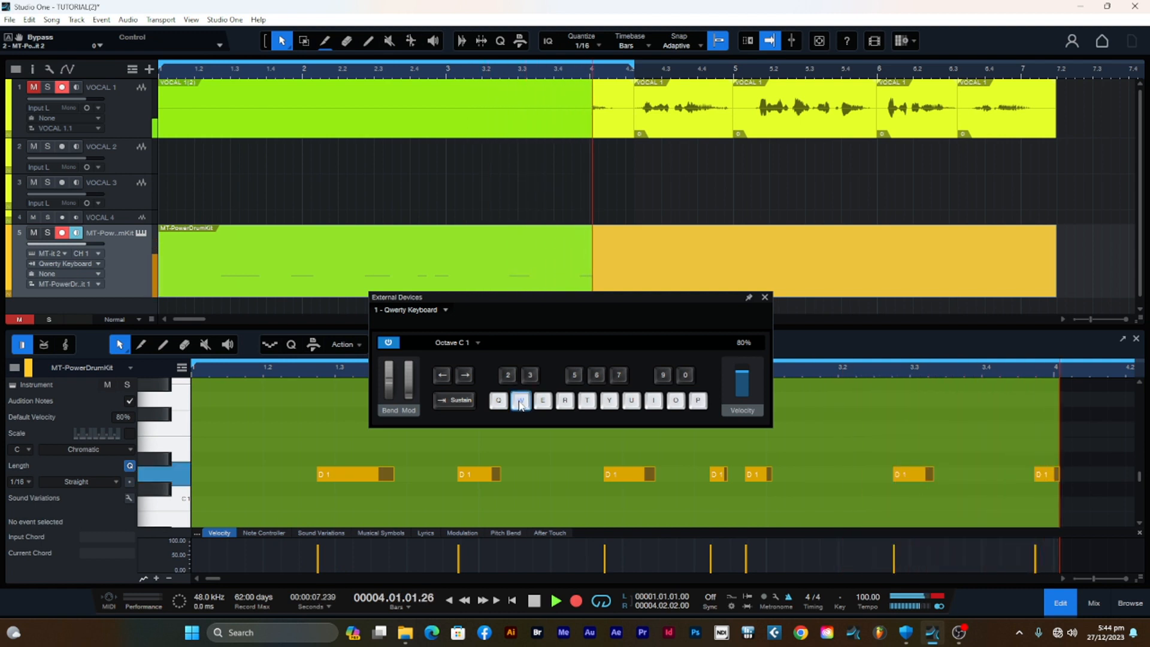
left_click(520, 400)
left_click(521, 400)
left_click(520, 400)
key("space")
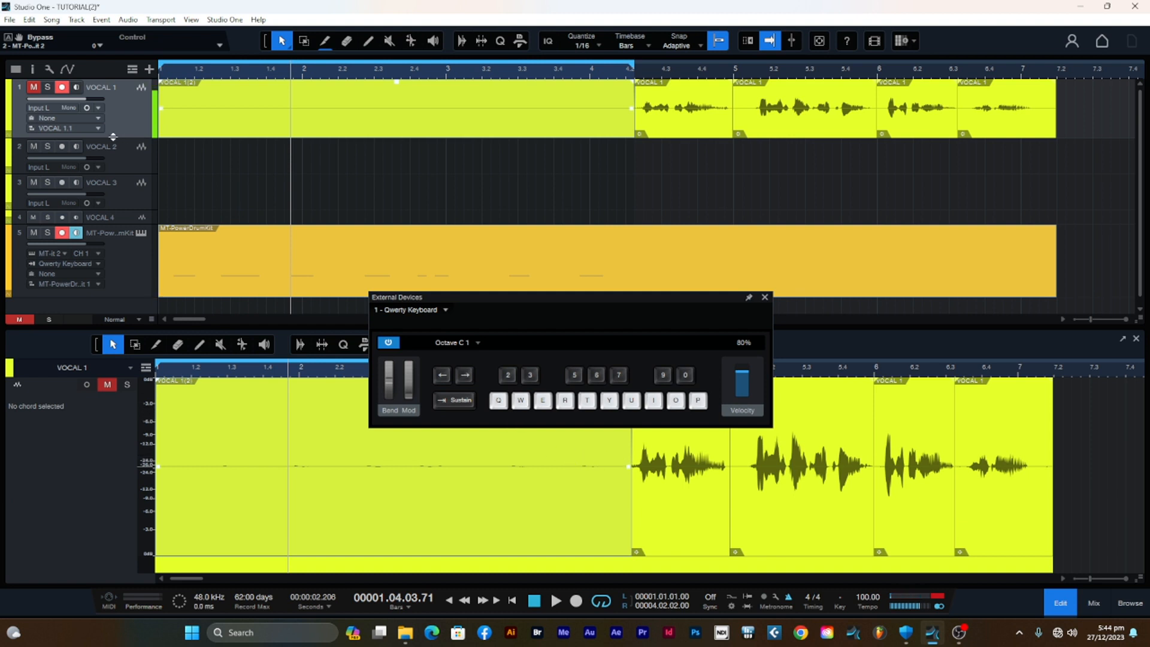
Disarm recording on the VOCAL 1 track and reduce its height slightly
left_click(128, 113)
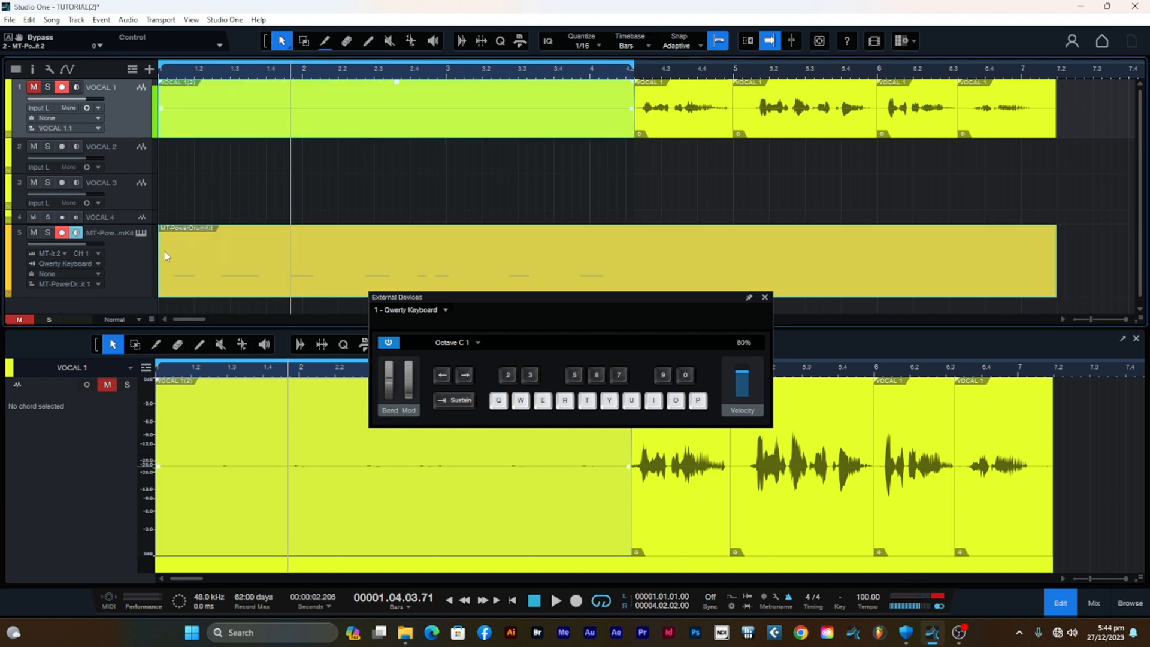
left_click(63, 88)
left_click_drag(120, 136, 121, 120)
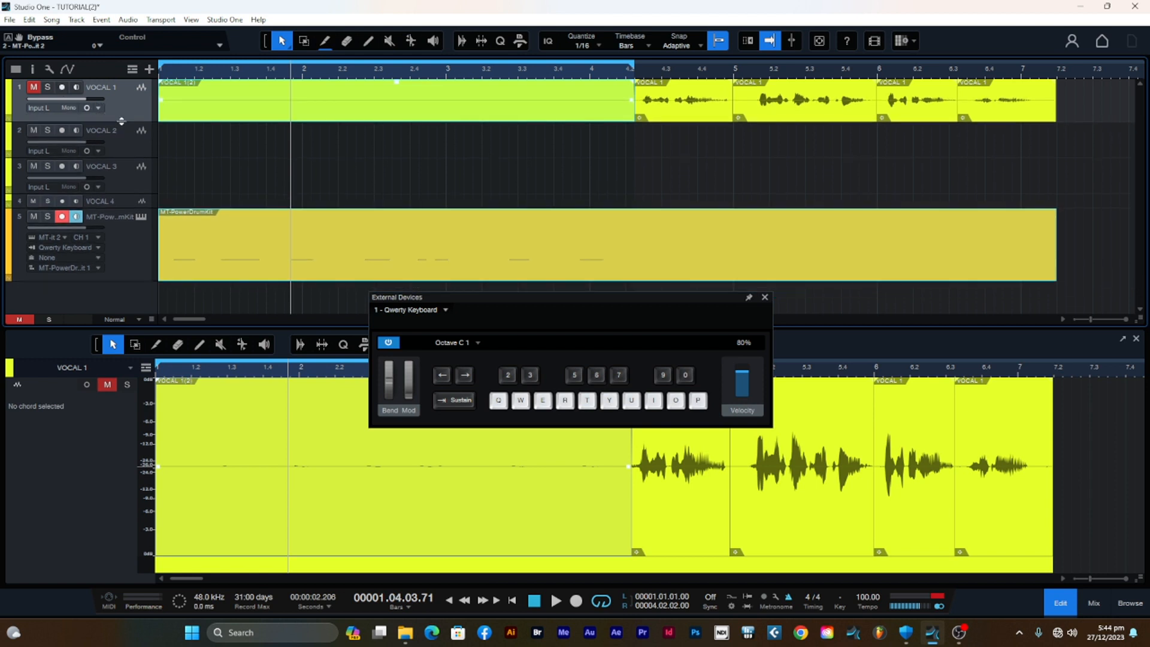
Delete all the recorded D 1 notes from the MT-PowerDrumKit part
left_click(127, 280)
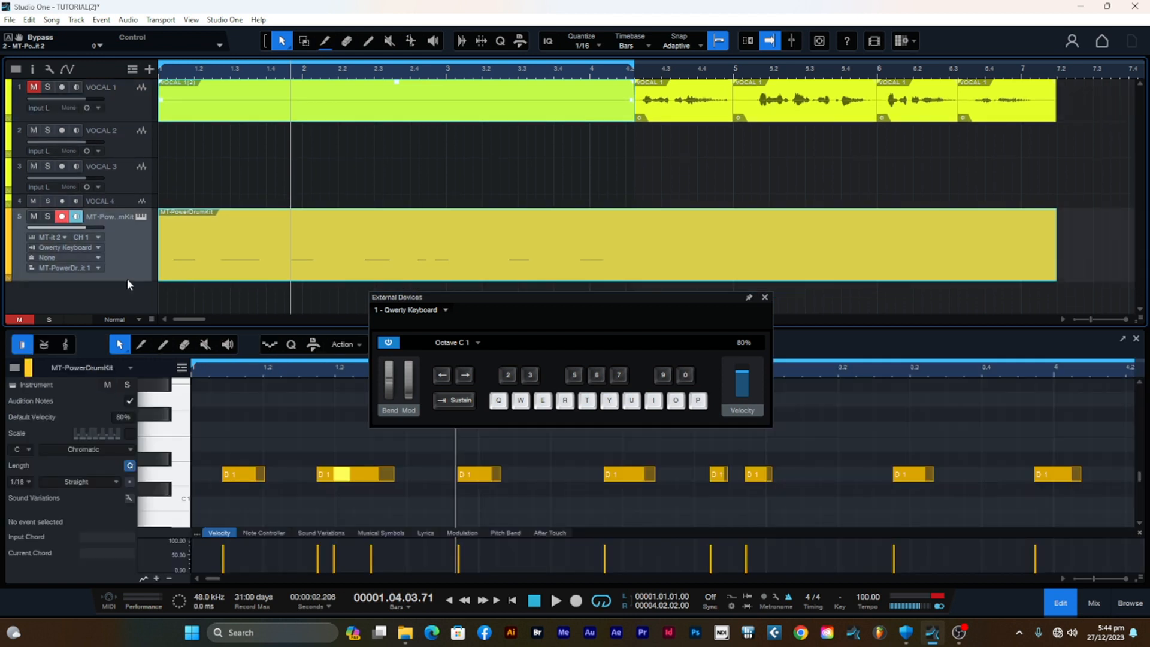
left_click(236, 239)
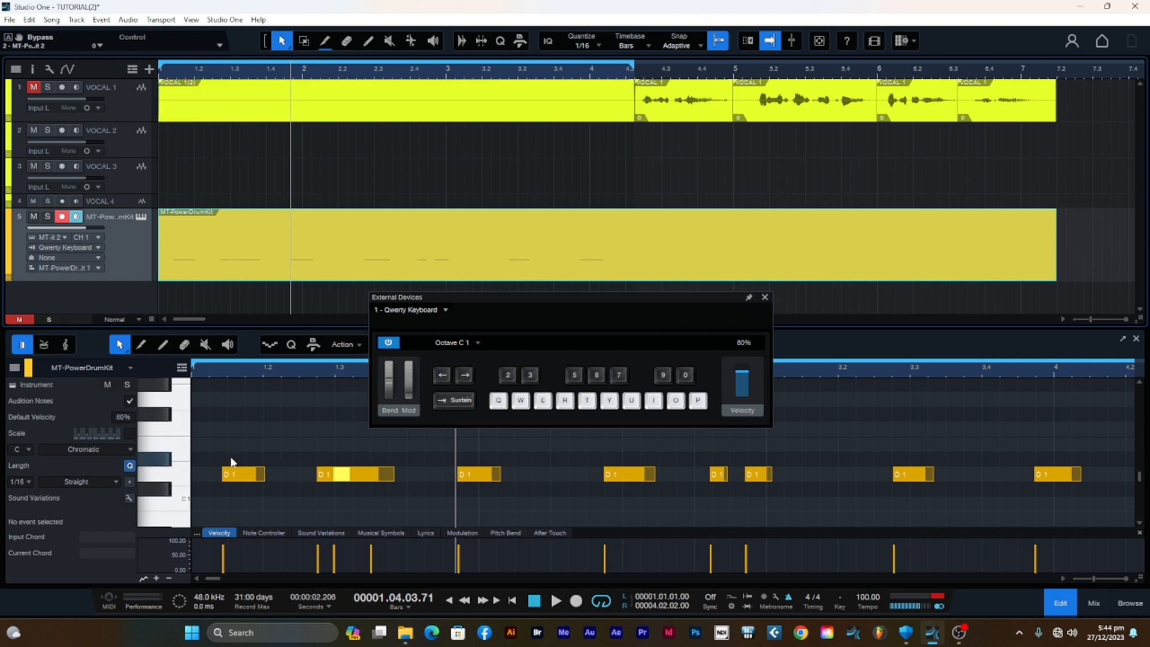
left_click_drag(207, 437, 1124, 513)
key("Delete")
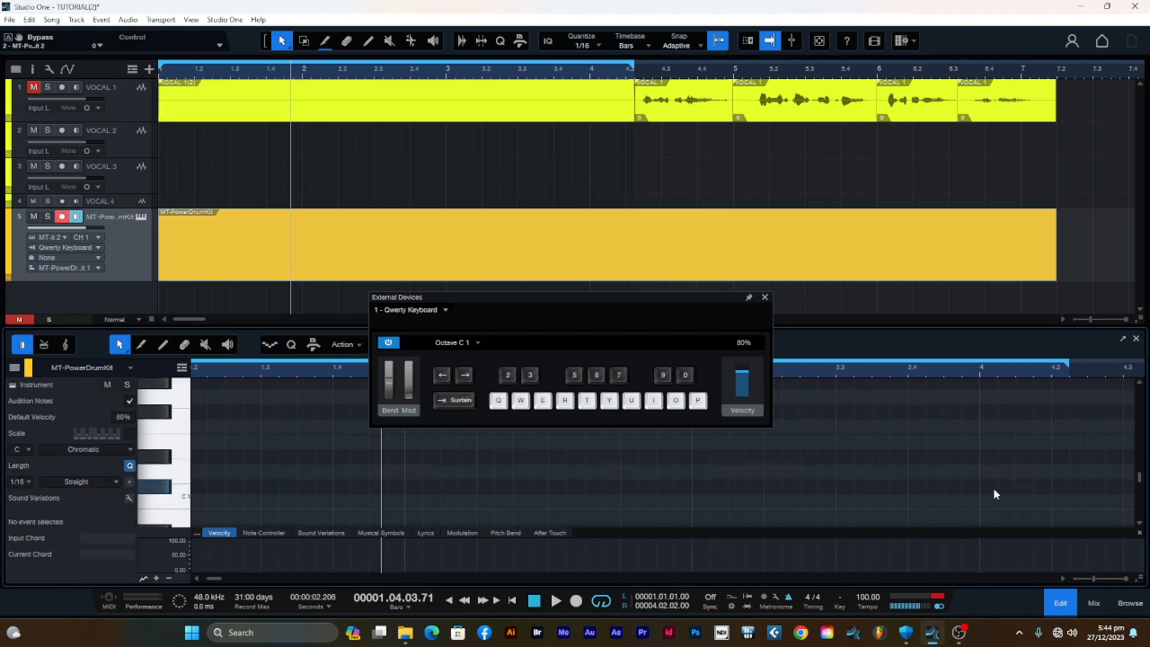
Record a fresh series of D 1 hits into the MT-PowerDrumKit part from the song start with the Qwerty Keyboard's W key
left_click_drag(570, 297, 604, 343)
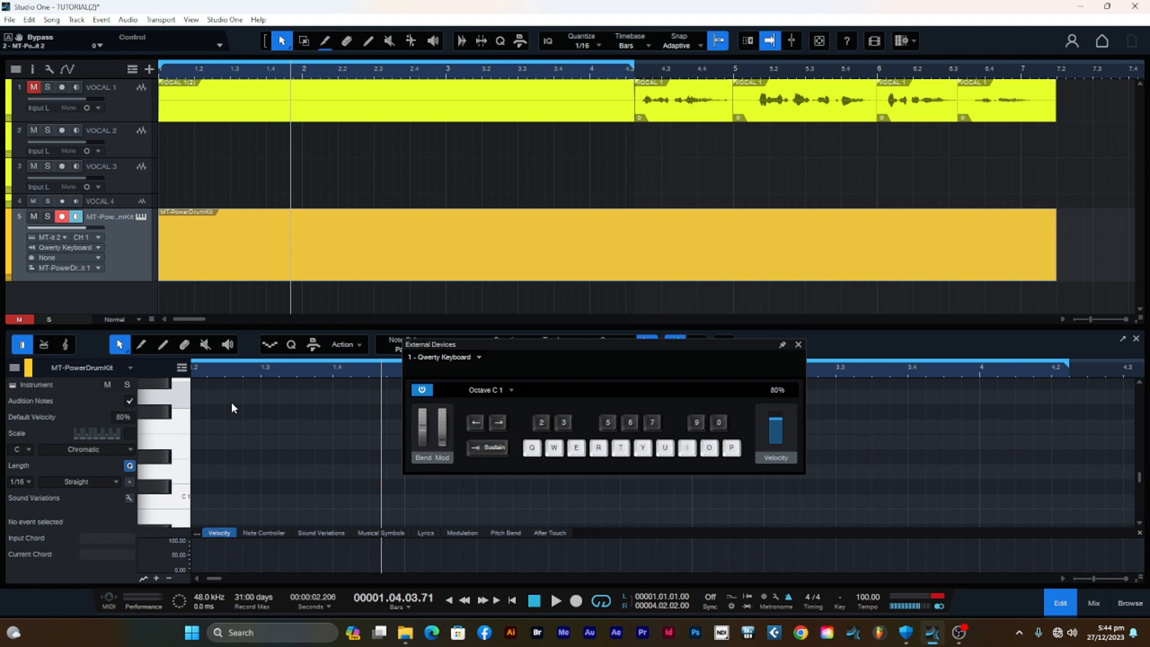
left_click(450, 600)
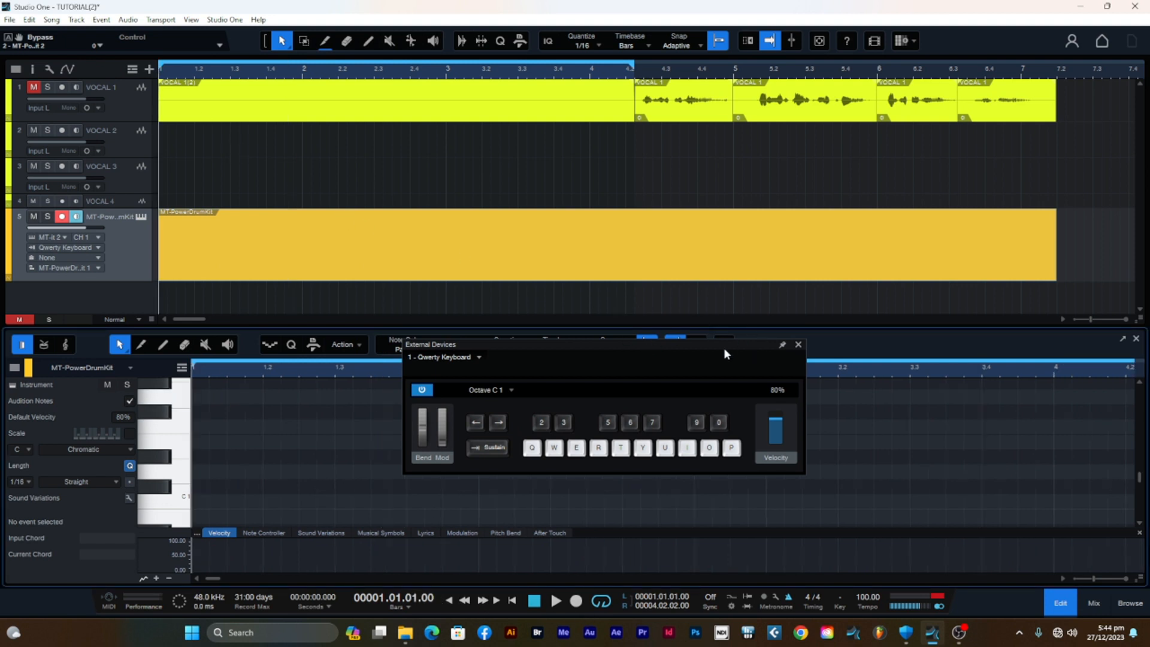
left_click(554, 448)
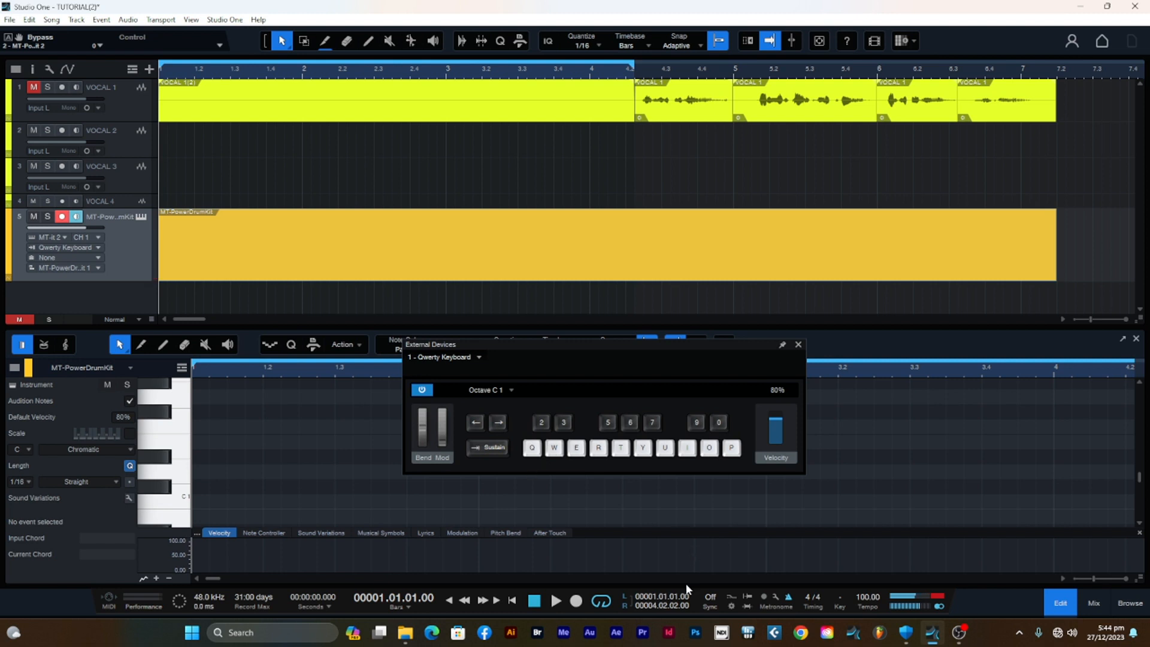
left_click(576, 600)
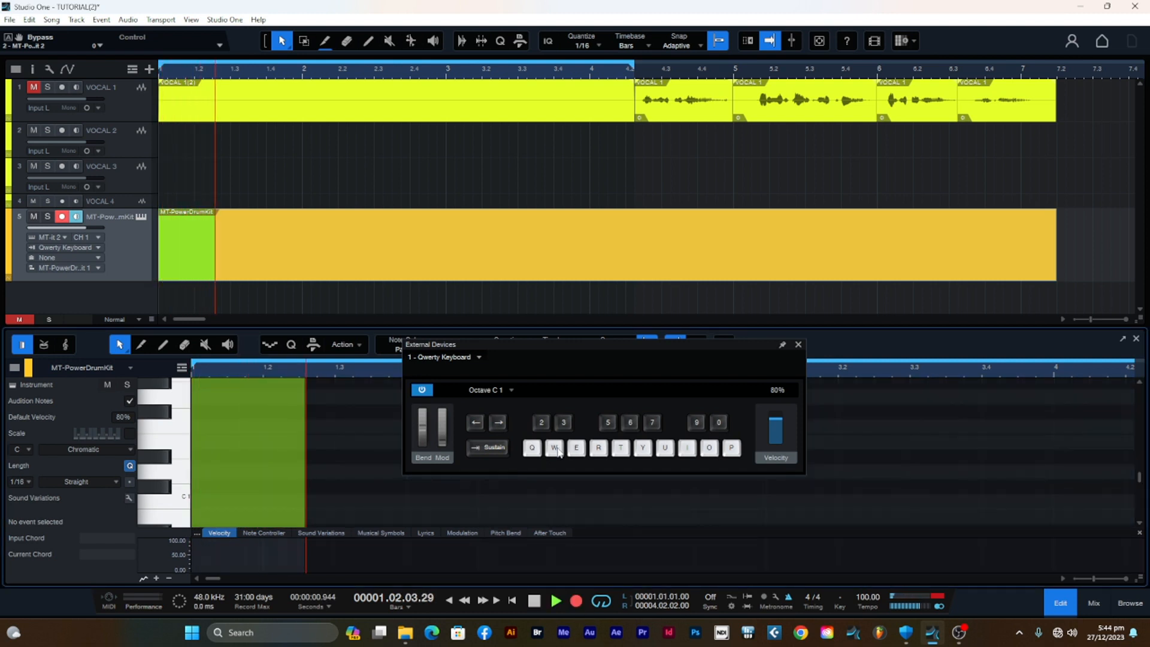
left_click(556, 448)
left_click(556, 448)
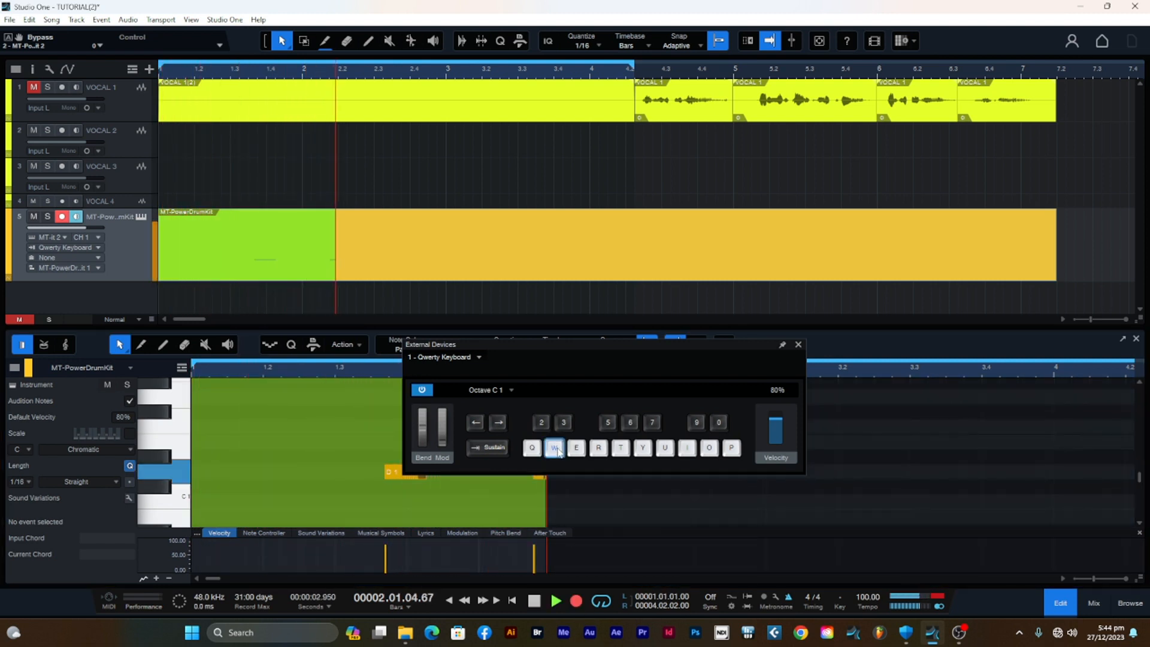
left_click(556, 448)
left_click(556, 449)
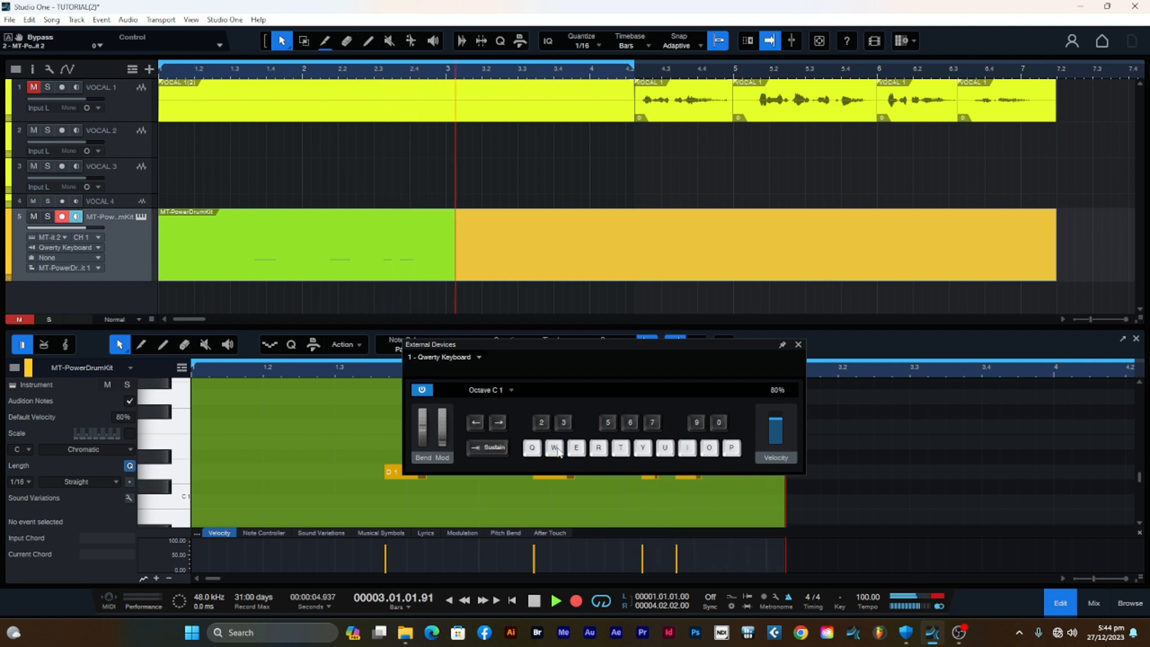
left_click(555, 449)
left_click(556, 448)
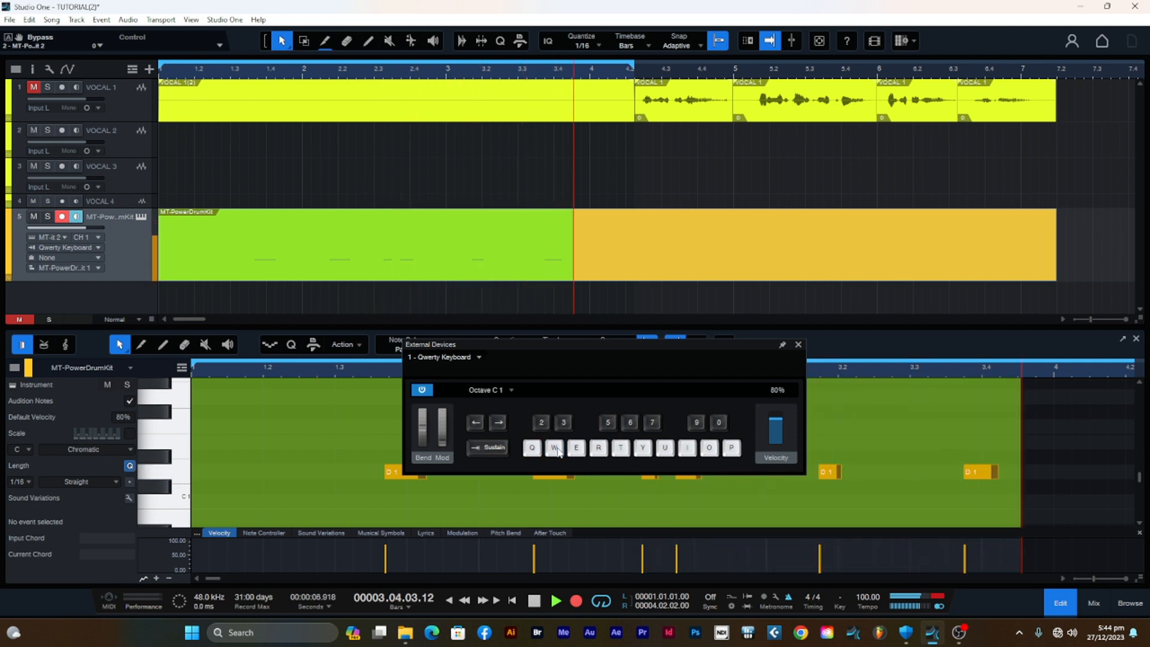
left_click(556, 448)
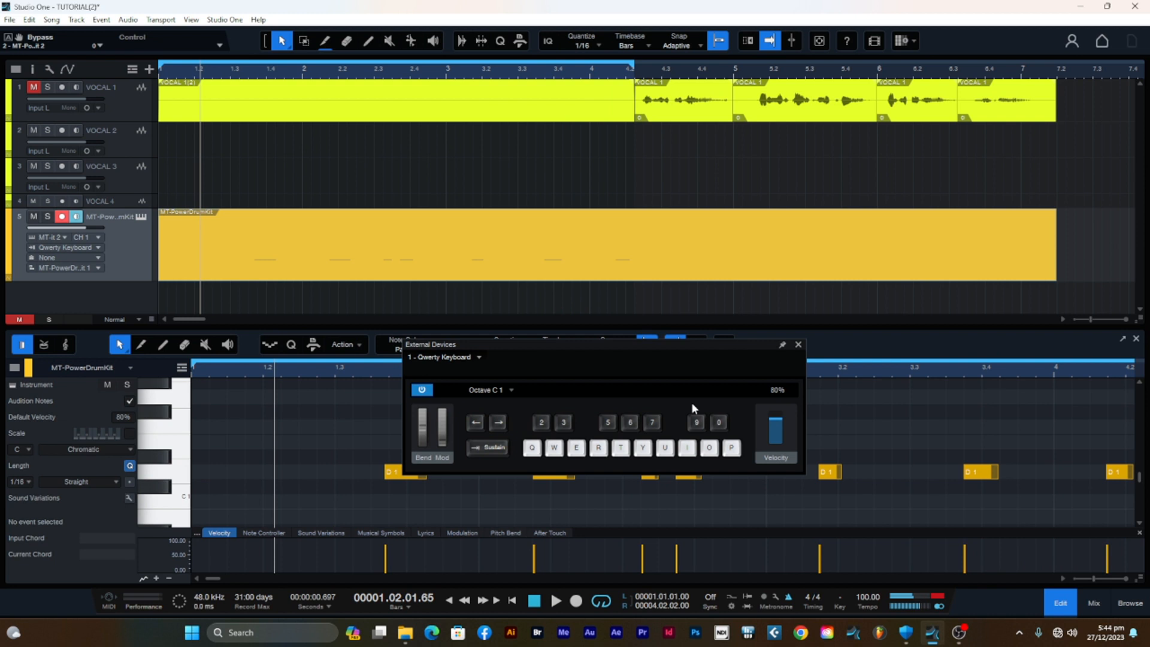
Move the Qwerty Keyboard window clear of the note editor and play back the newly recorded D 1 hits
left_click_drag(731, 341, 791, 218)
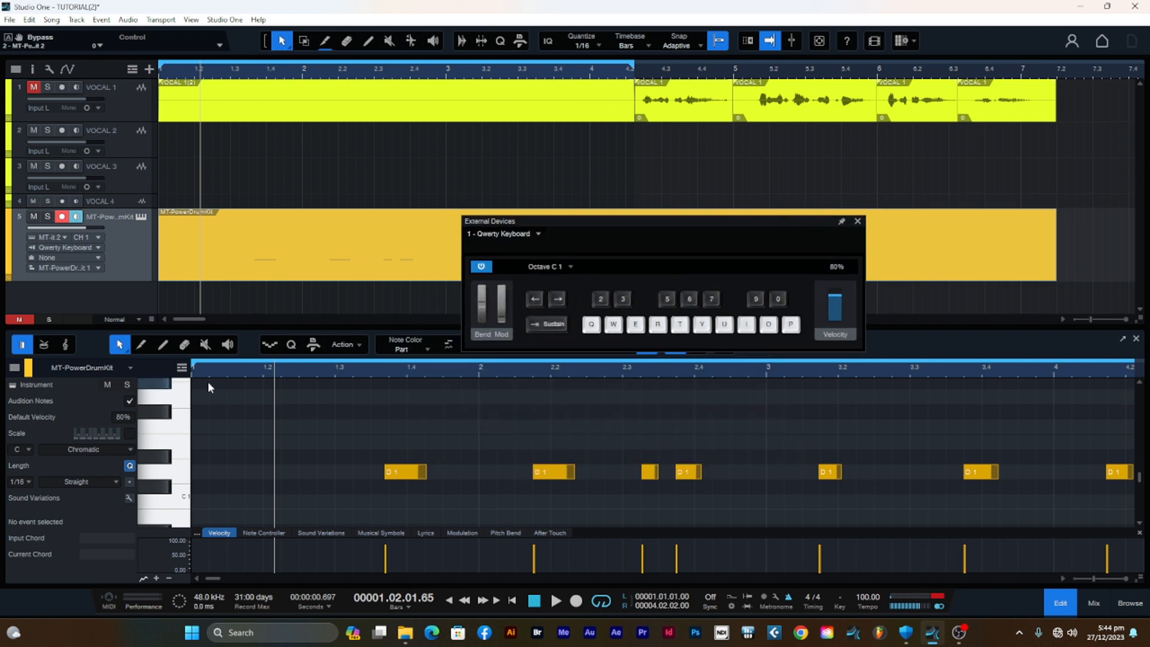
scroll(203, 372, "right", 1)
scroll(193, 382, "up", 2)
key("space")
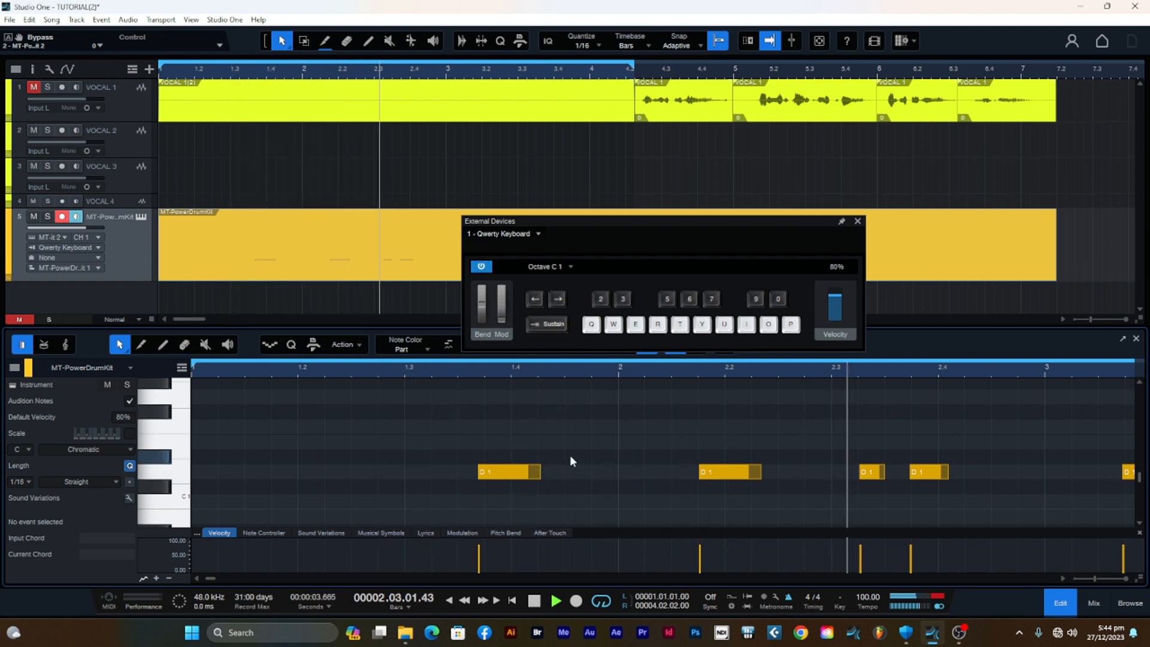
key("space")
left_click_drag(850, 223, 843, 182)
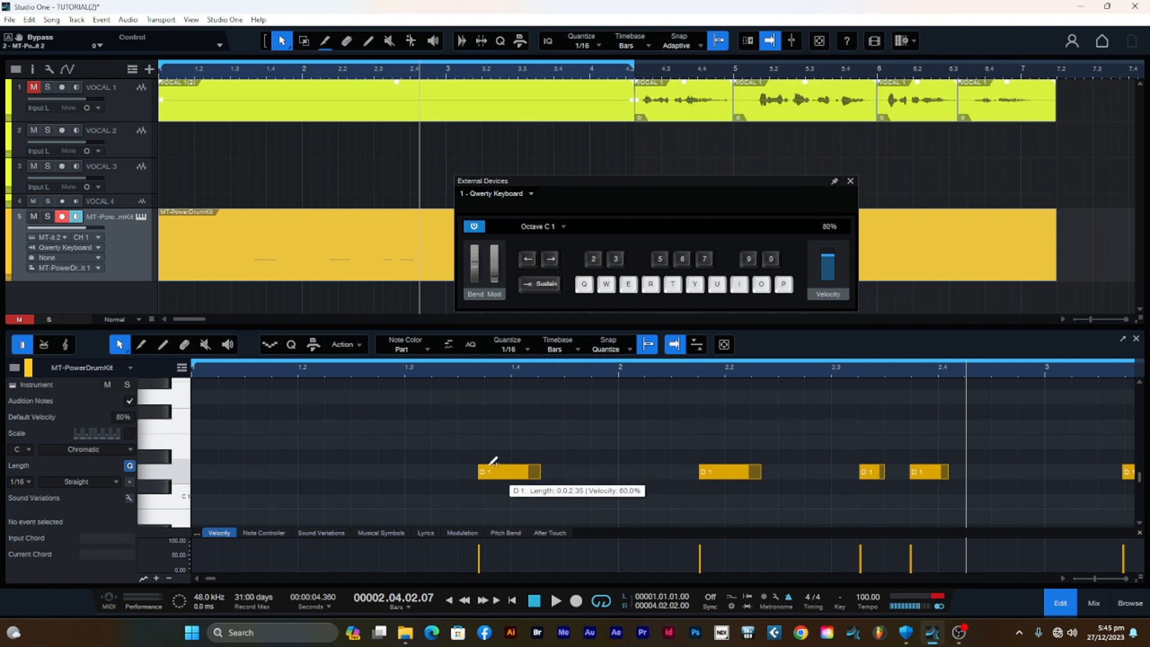
Select all the D 1 notes and move them earlier together so the first one starts at 00001.02.01.00
left_click(281, 41)
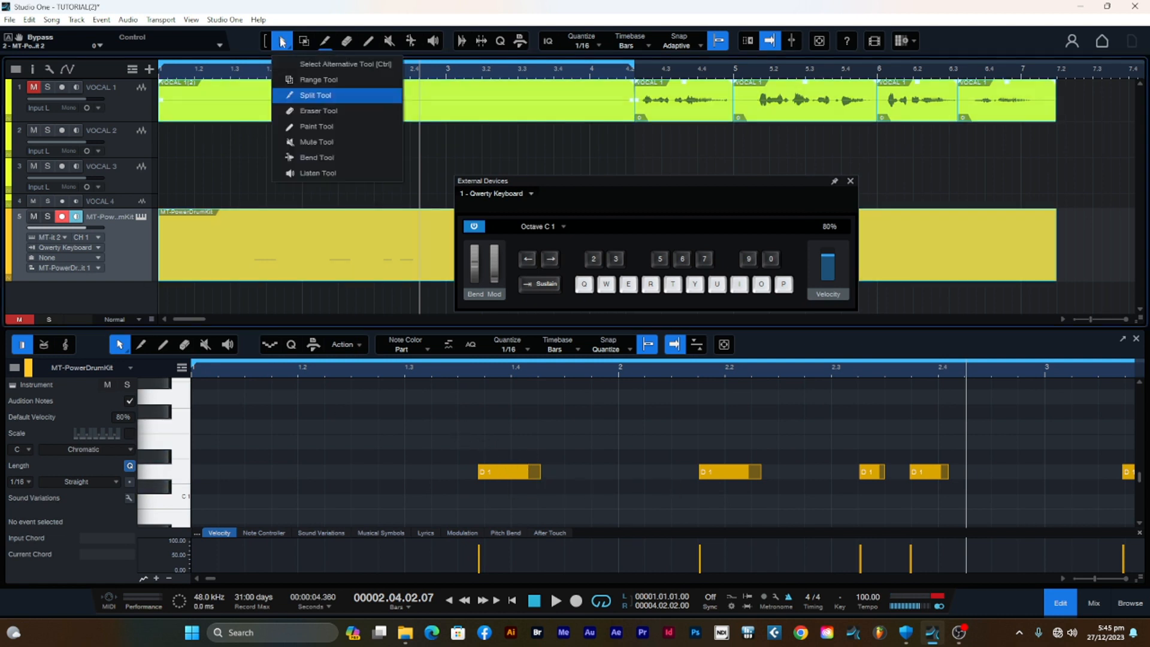
left_click(501, 470)
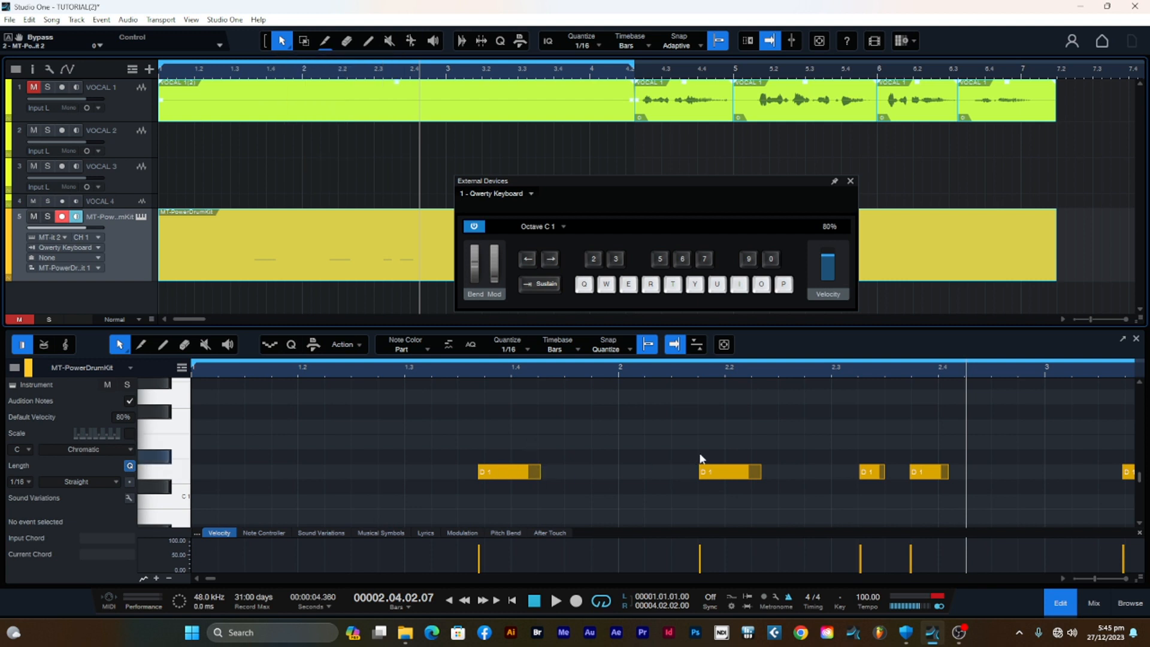
left_click(552, 486)
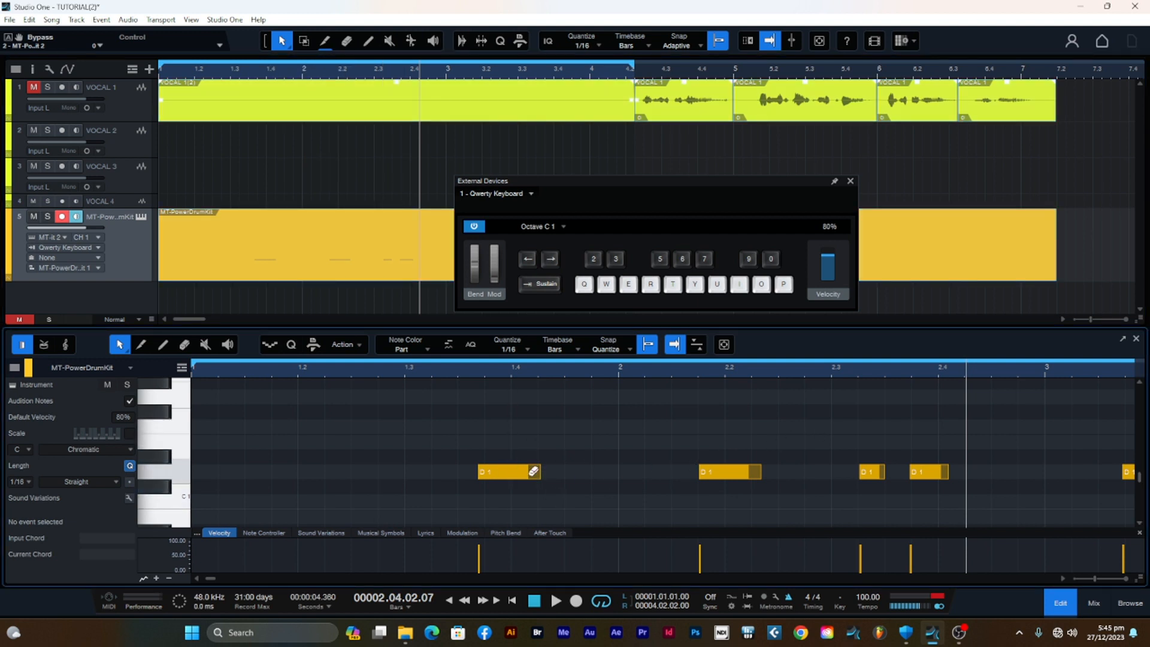
key("ctrl+a")
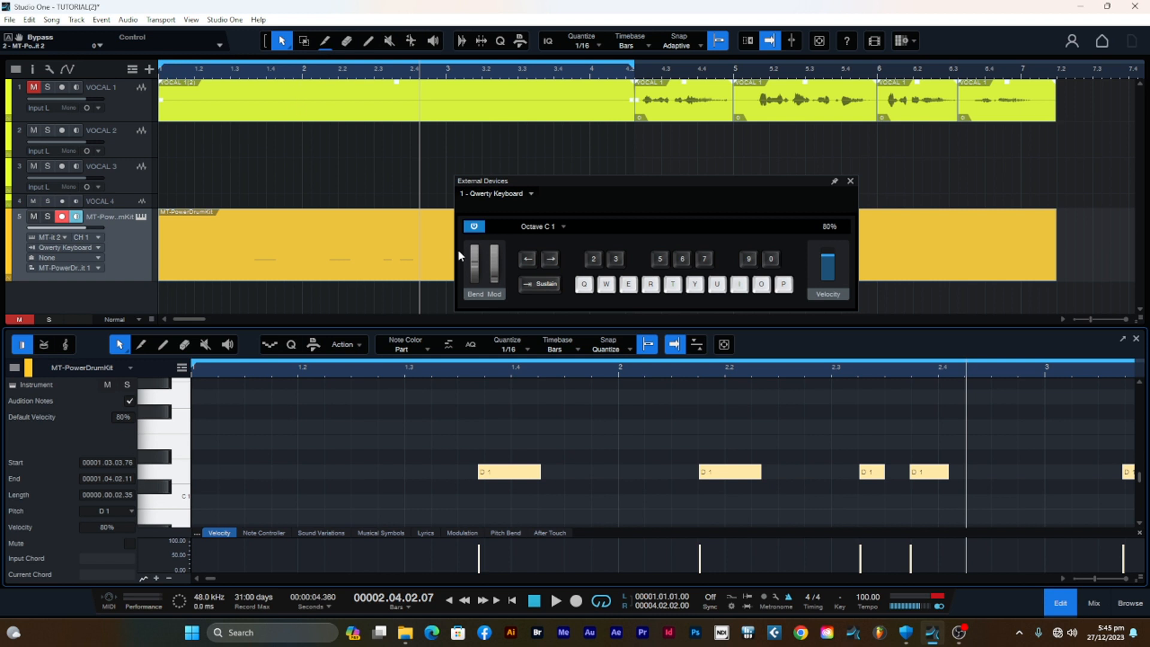
left_click(281, 41)
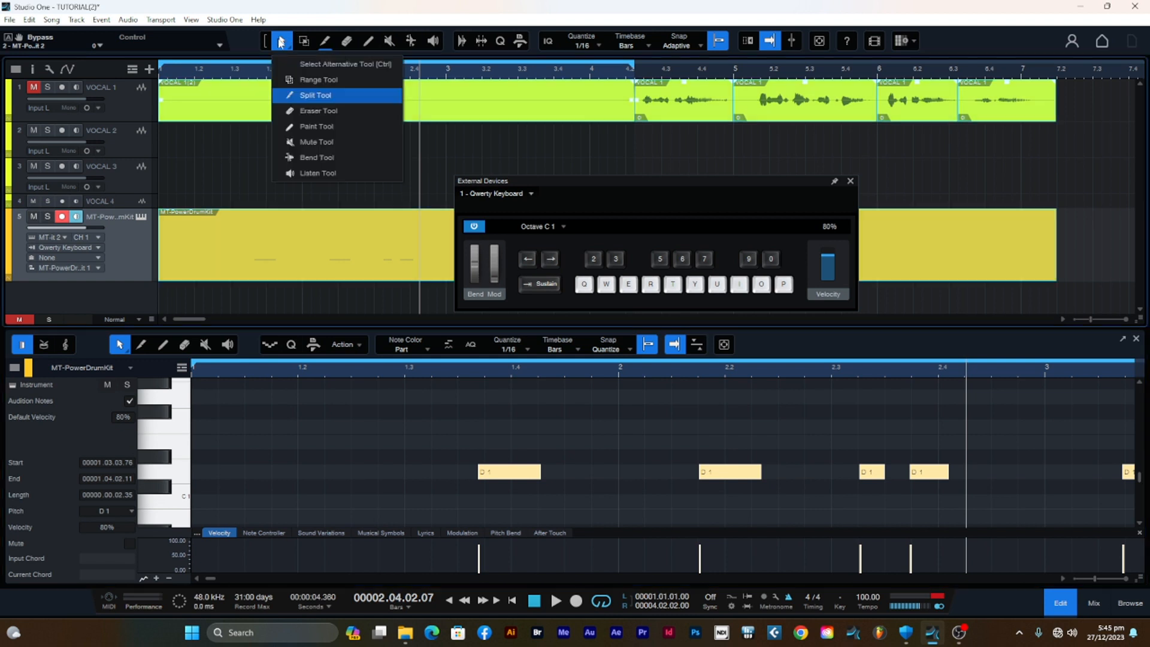
left_click(513, 477)
left_click_drag(500, 473, 306, 471)
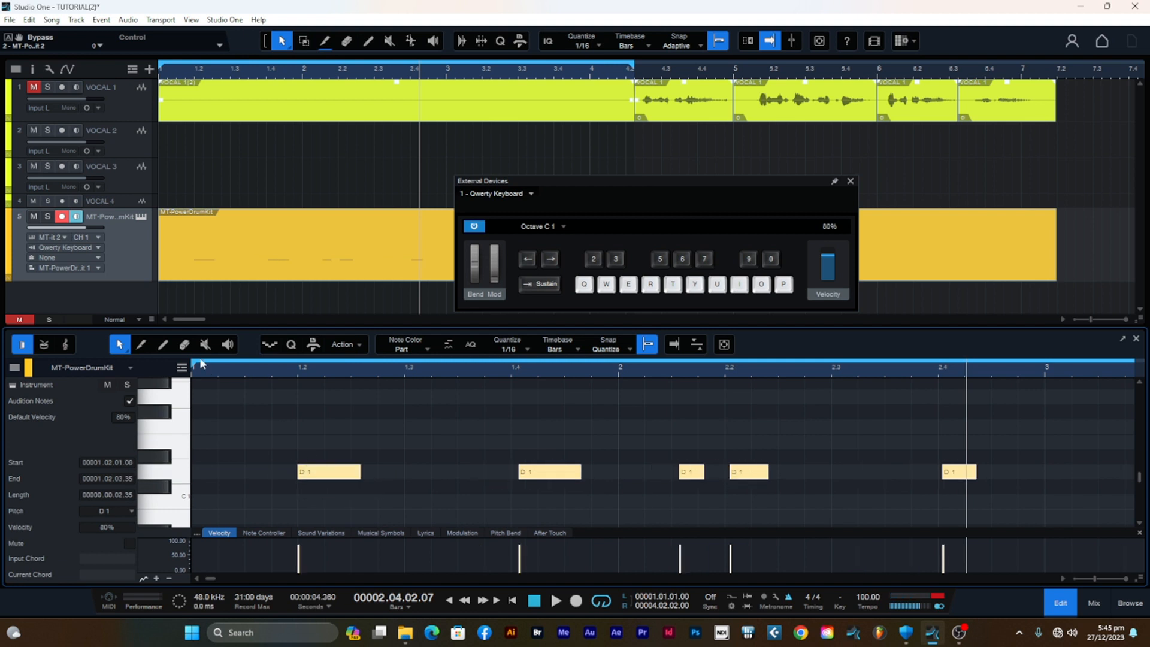
Play the moved drum notes from the song start to check their timing
left_click(195, 376)
key("space")
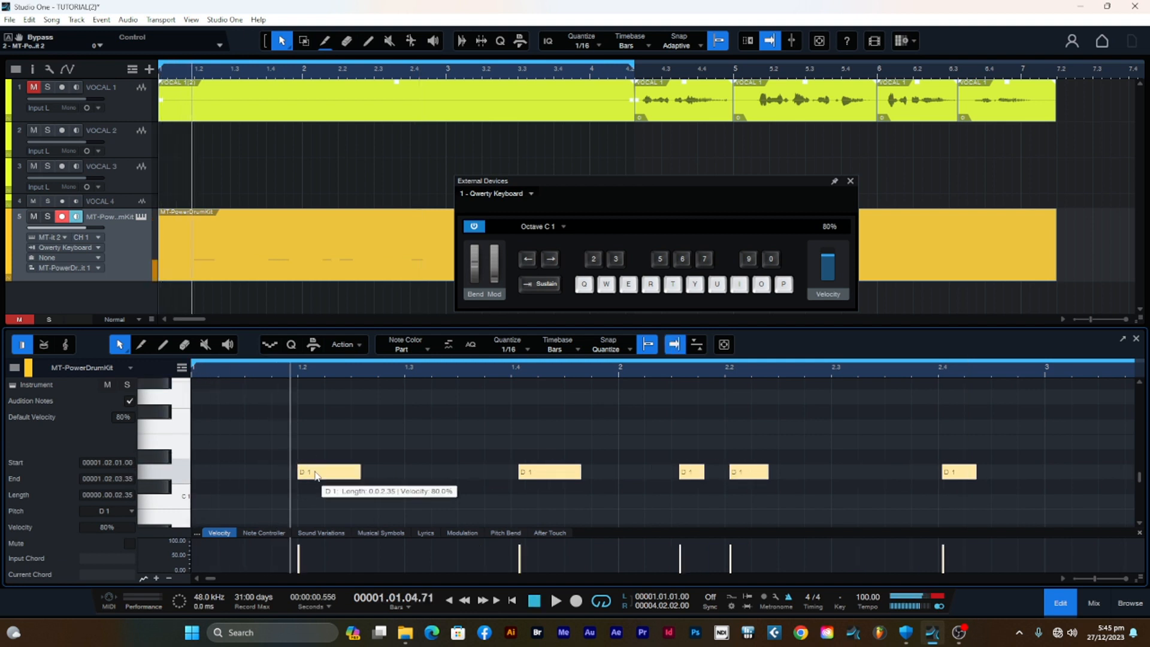
left_click(194, 371)
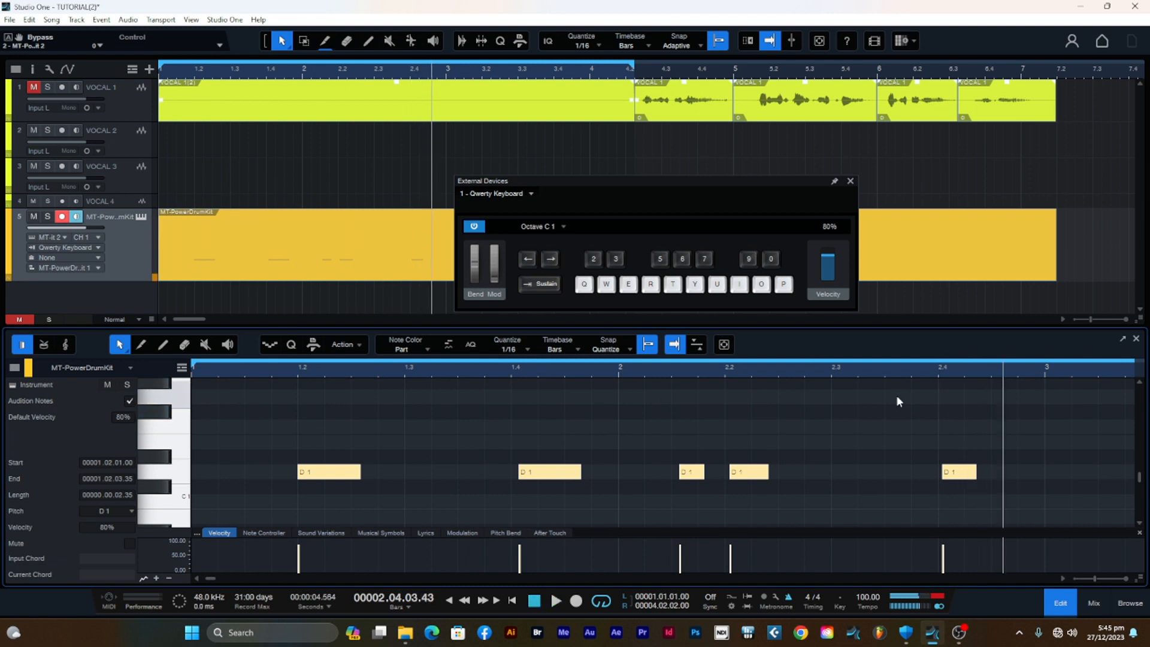
Nudge all the selected D 1 notes slightly earlier so the first one starts at 00001.01.04.43
left_click_drag(1094, 576, 1099, 577)
left_click(199, 577)
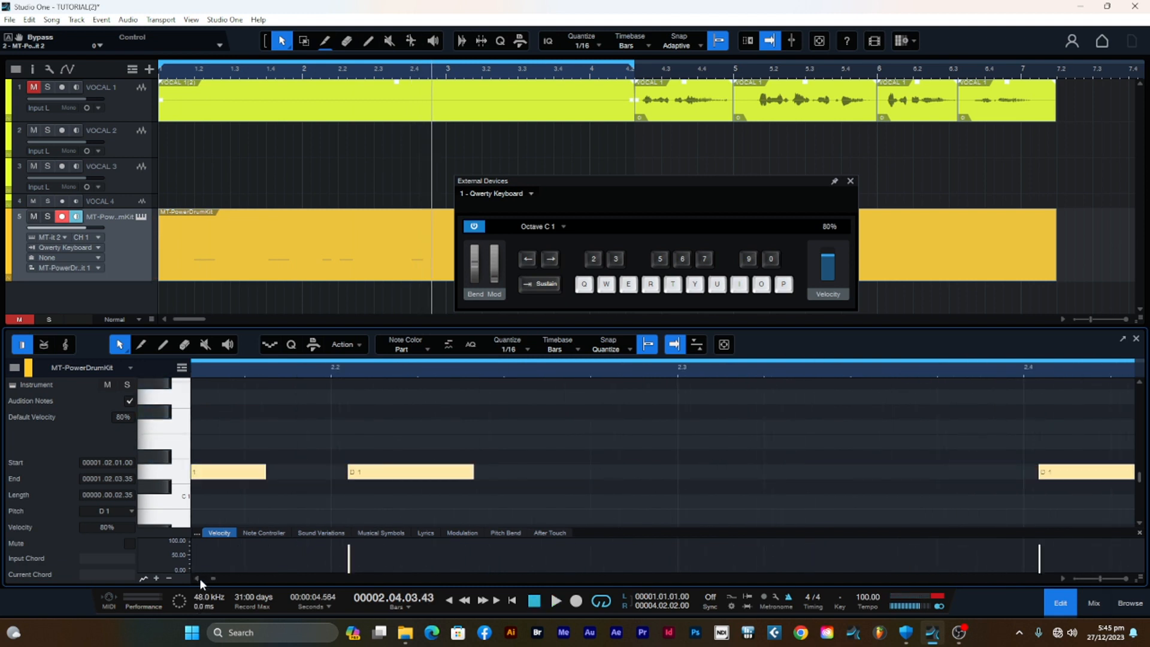
left_click(196, 576)
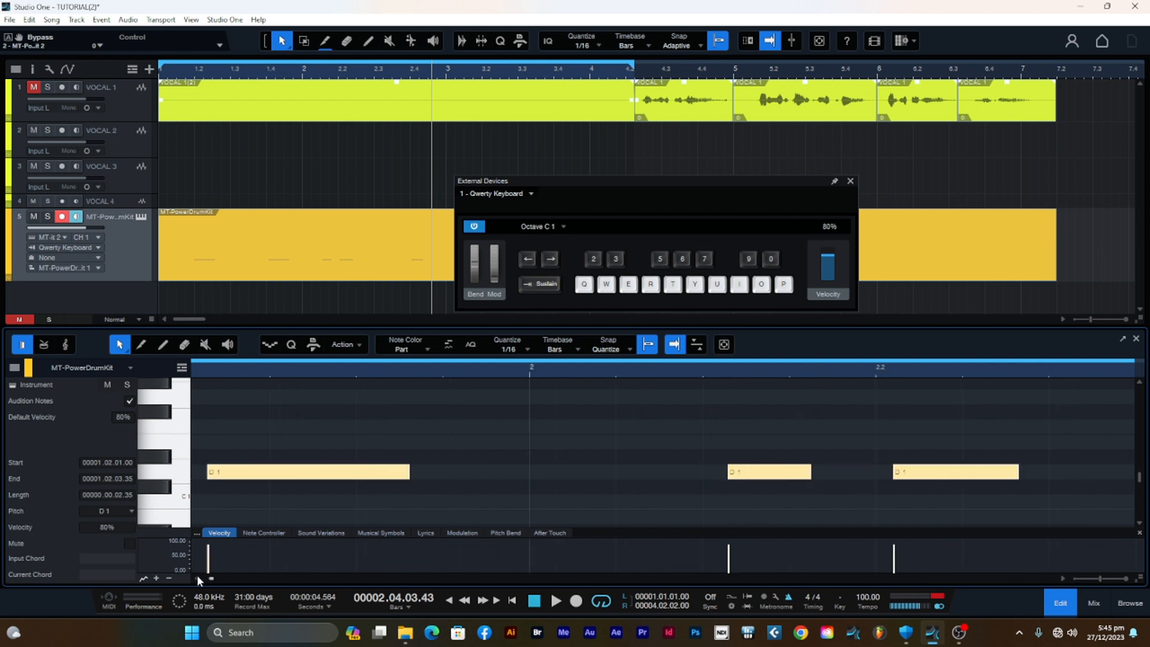
left_click(196, 576)
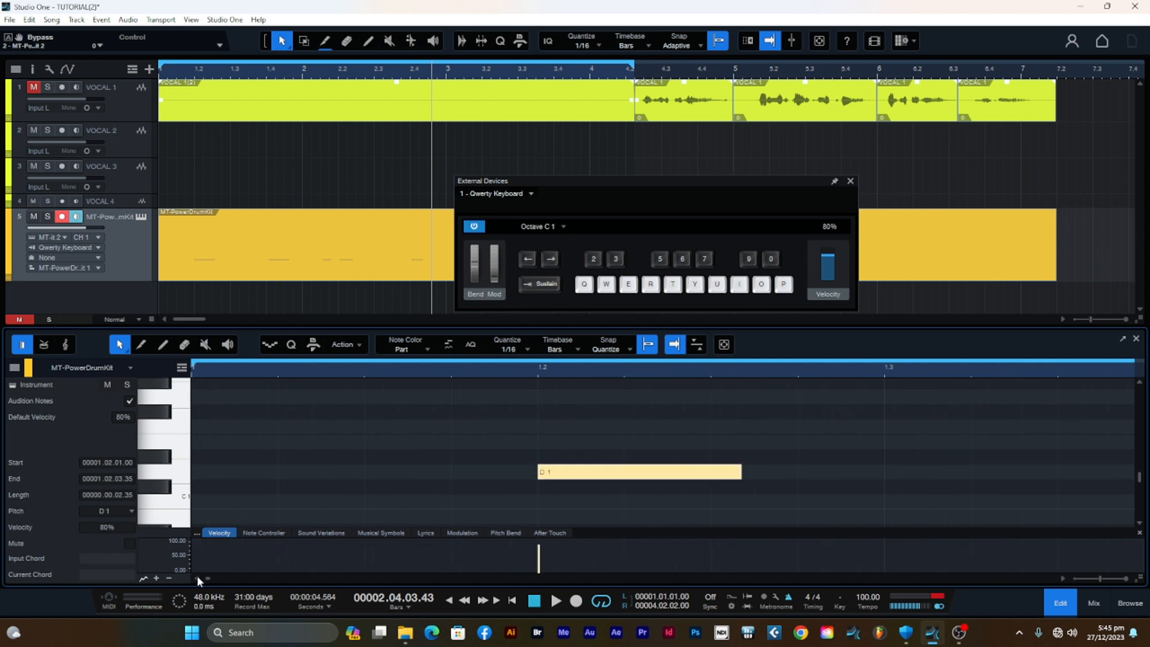
left_click_drag(572, 473, 522, 472)
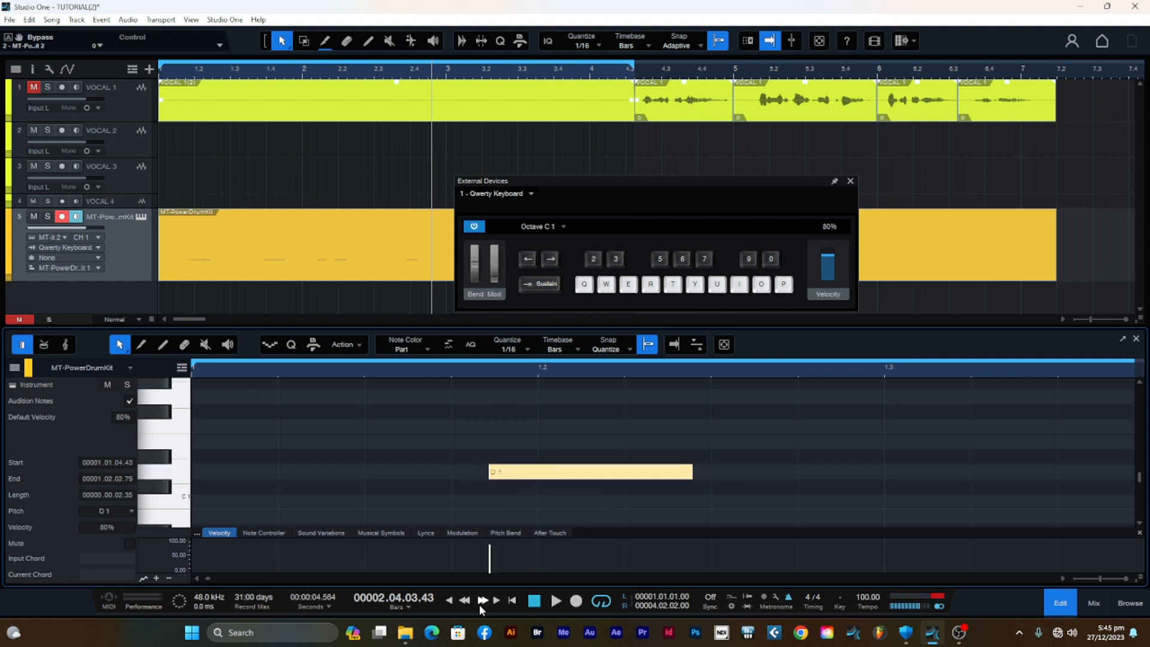
Return to the song start and listen to the nudged drum notes
left_click(449, 600)
key("space")
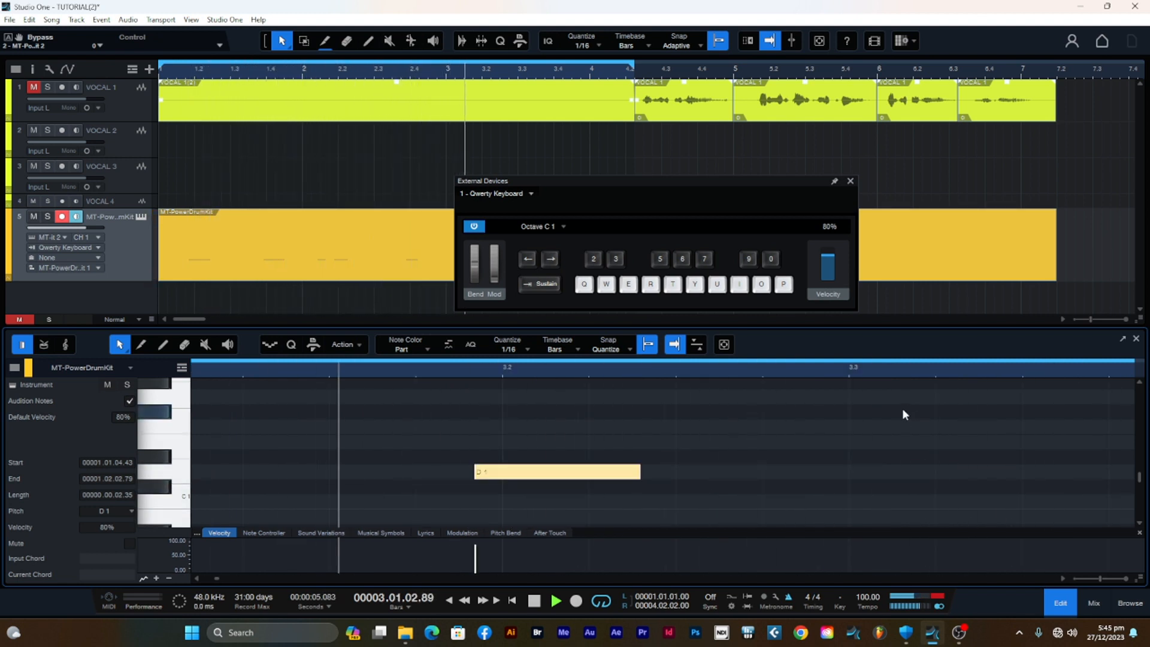
key("space")
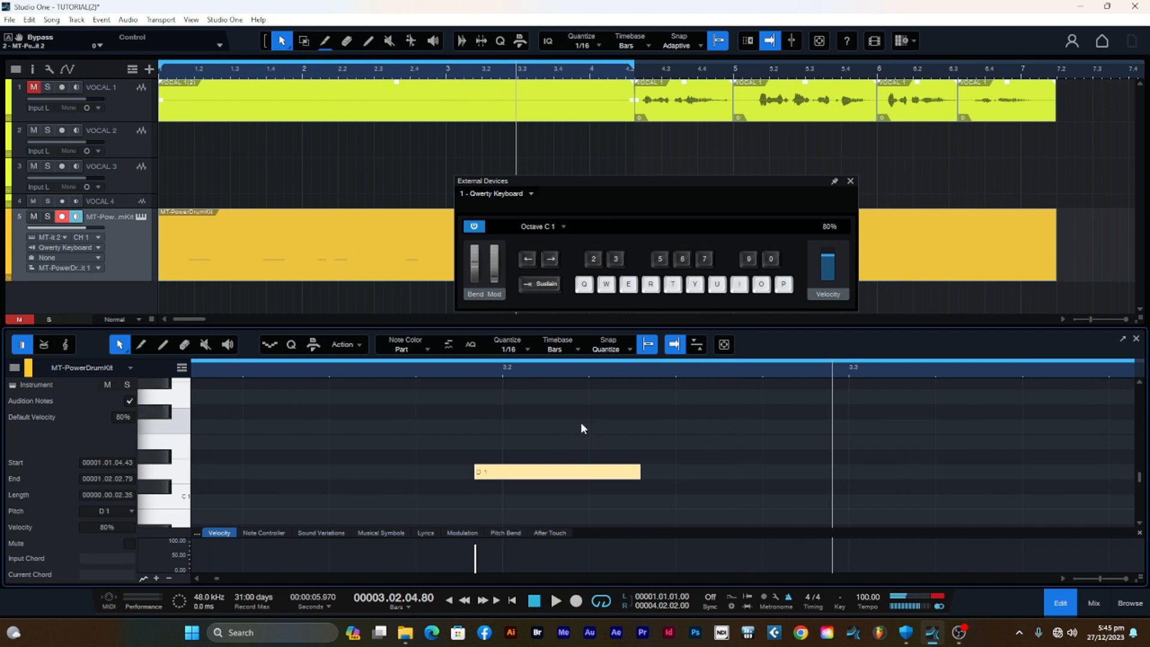
Close the Qwerty Keyboard window and detach the note editor into its own large window
left_click_drag(687, 189, 678, 178)
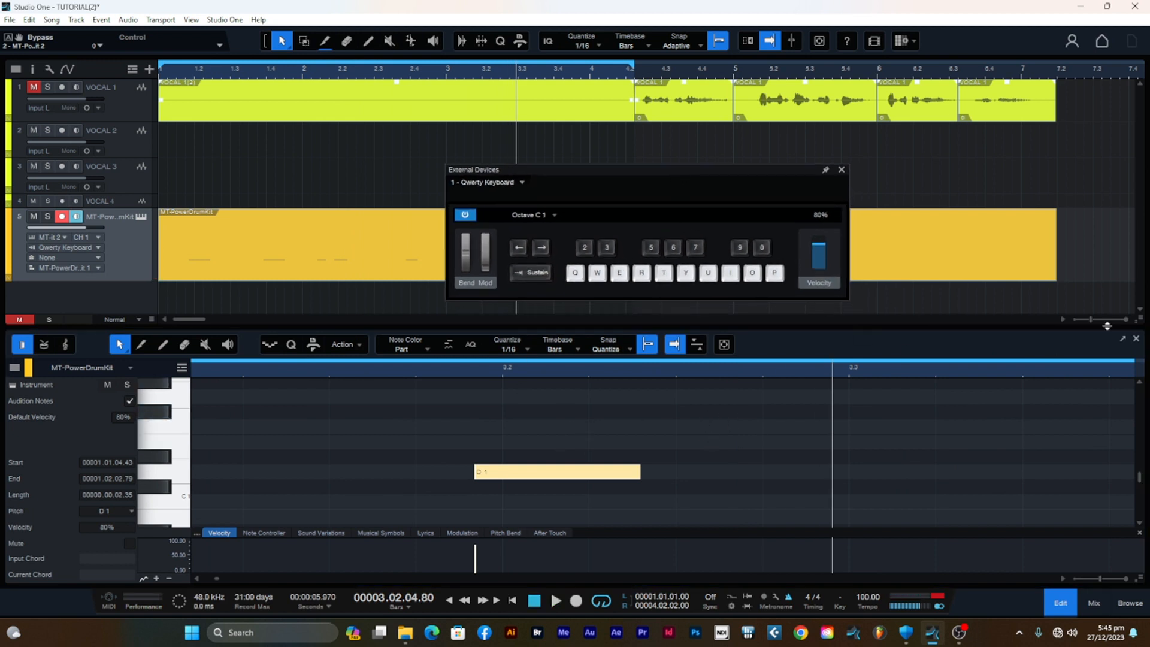
left_click(840, 170)
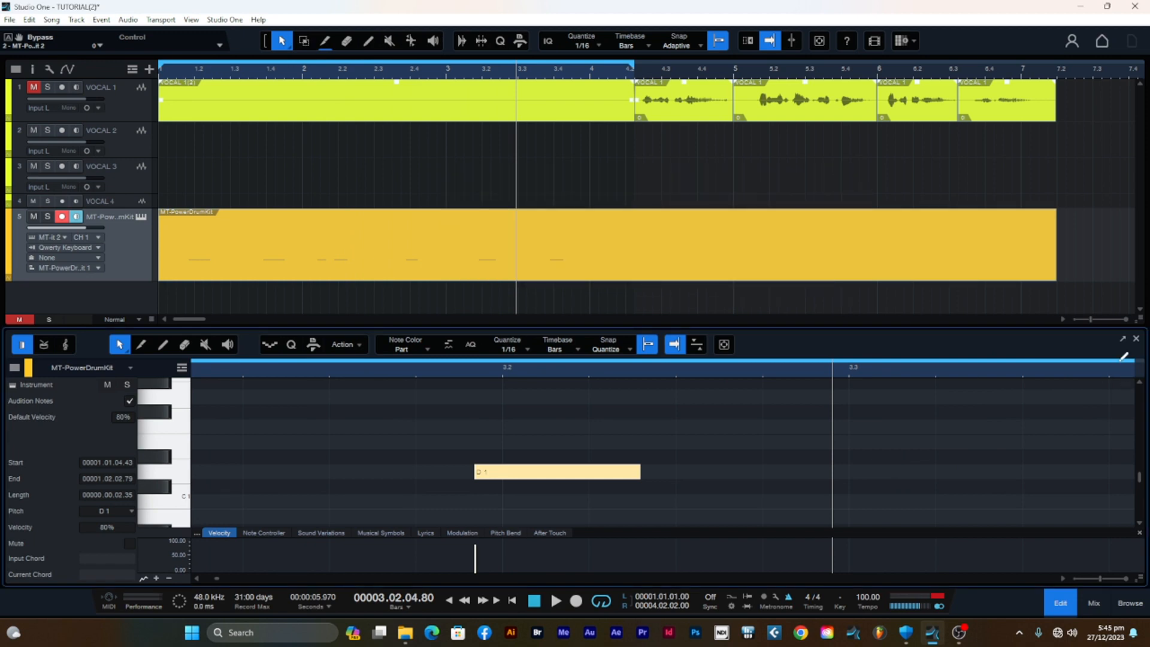
left_click(1123, 341)
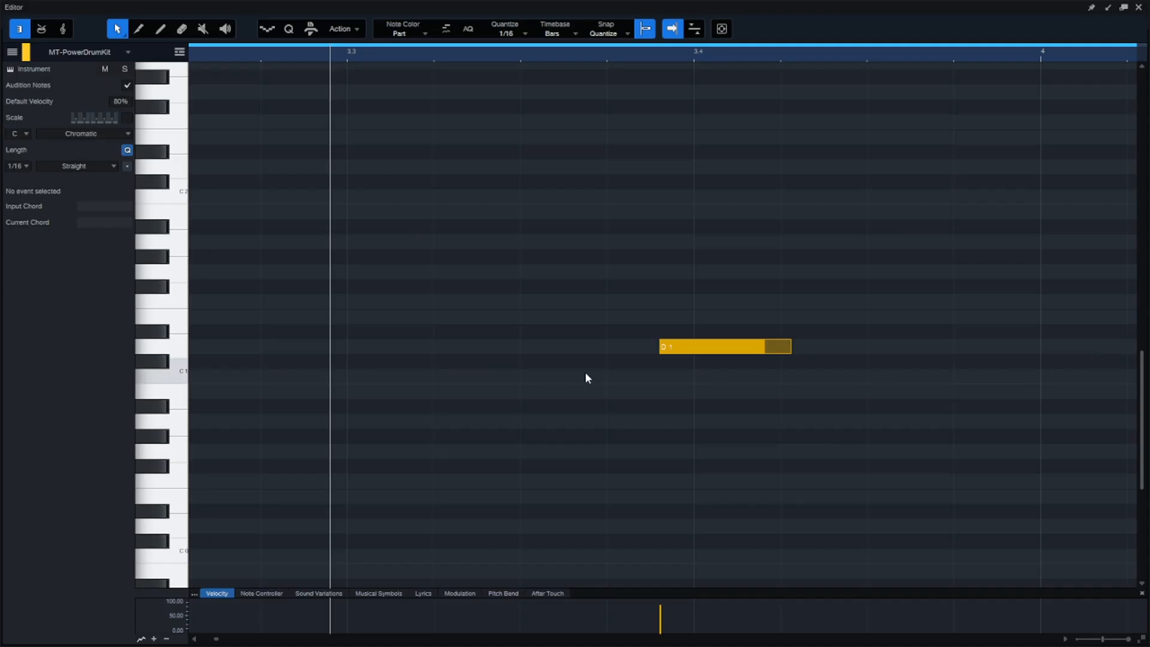
Erase the D 1 drum note that starts just before beat 3.4 with the Eraser tool
right_click(662, 345)
left_click(661, 337)
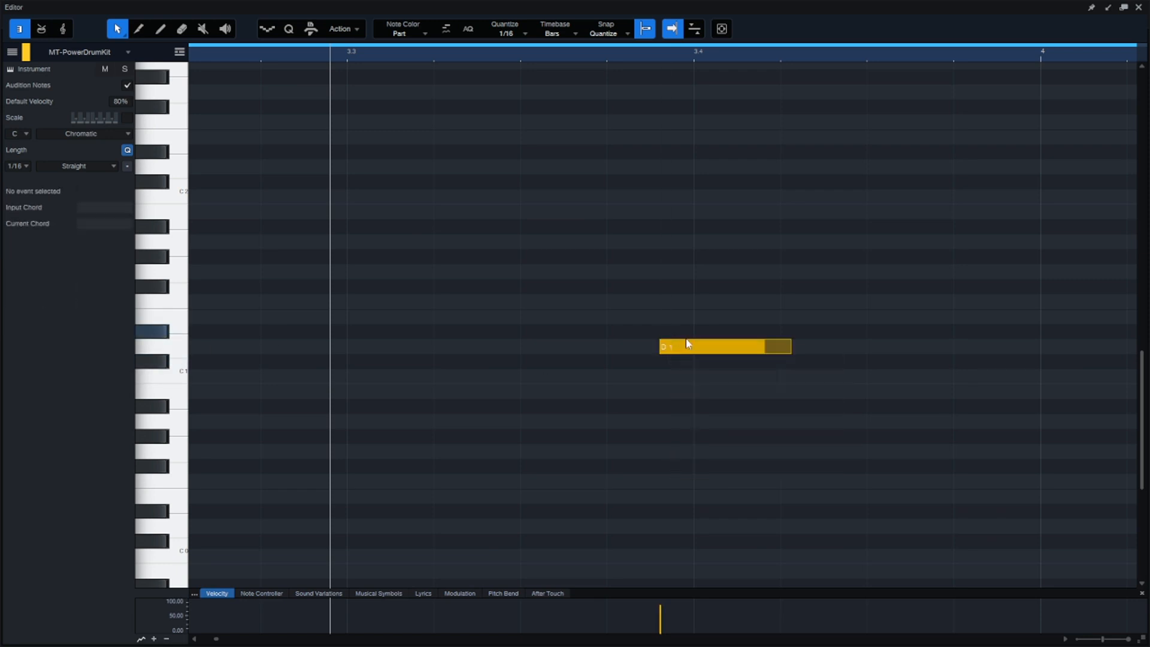
left_click(182, 29)
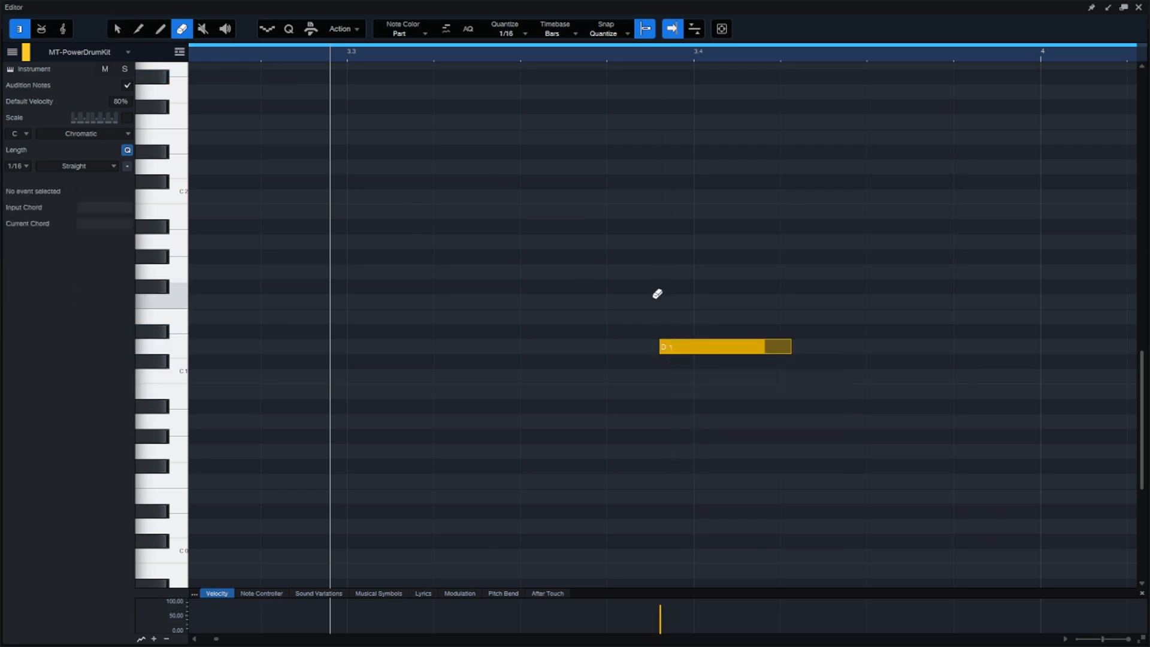
left_click(688, 346)
Look through the drum kit's pitch range and audition the sounds on the D 1 and E 1 keys
scroll(184, 254, "up", 4)
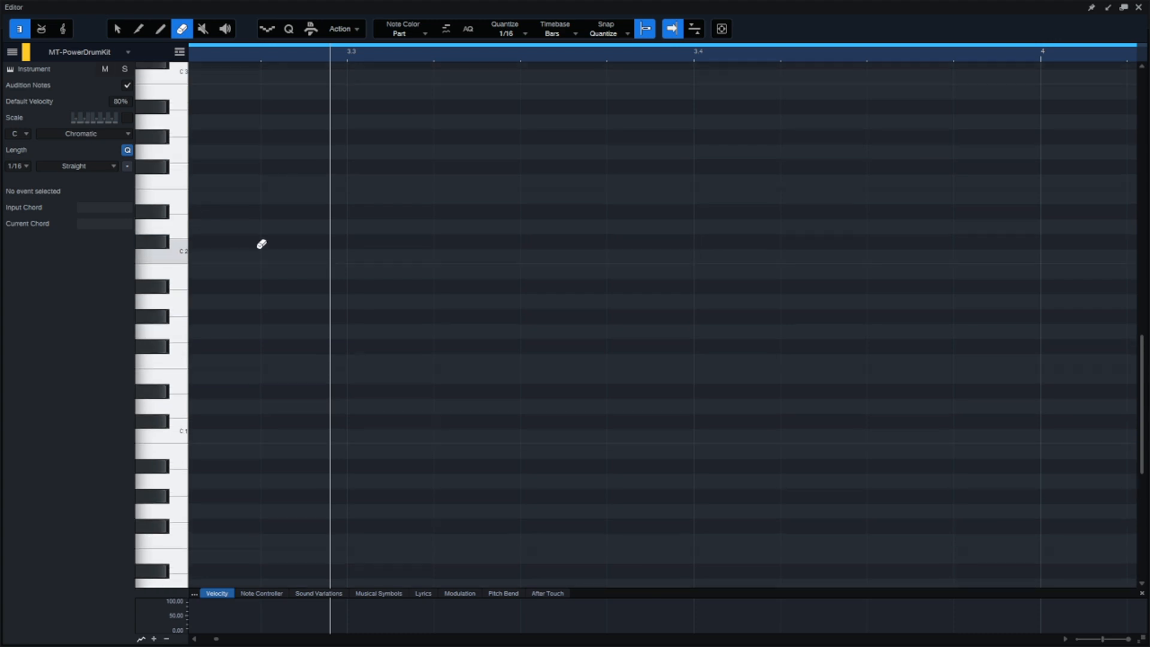
scroll(254, 240, "up", 5)
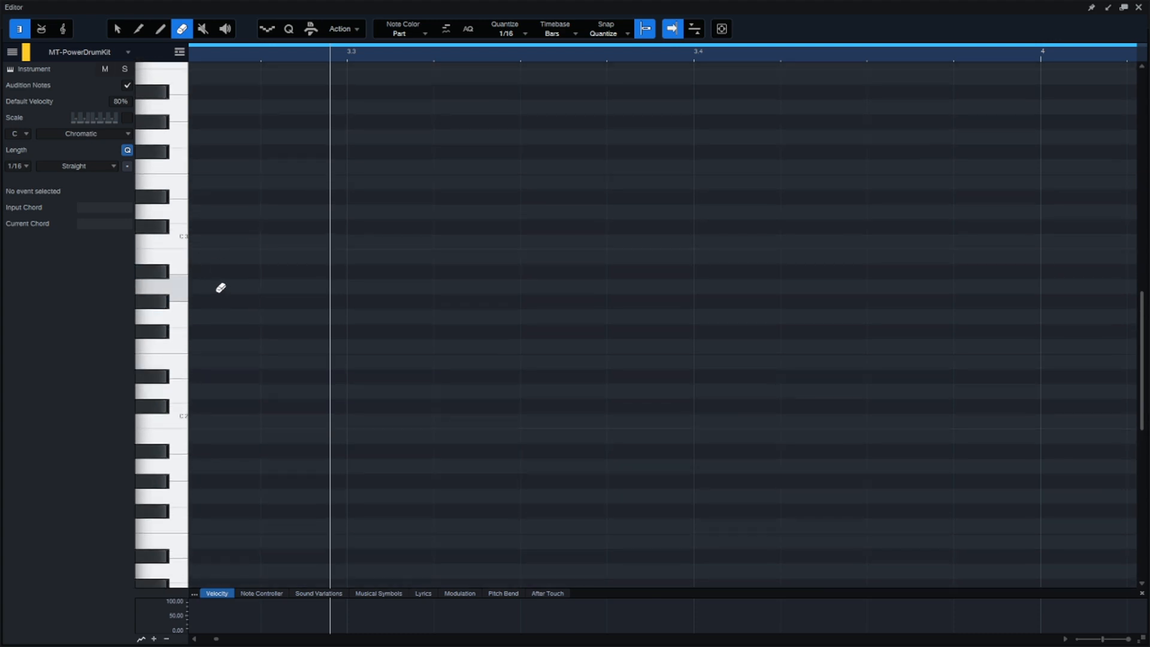
scroll(185, 383, "down", 3)
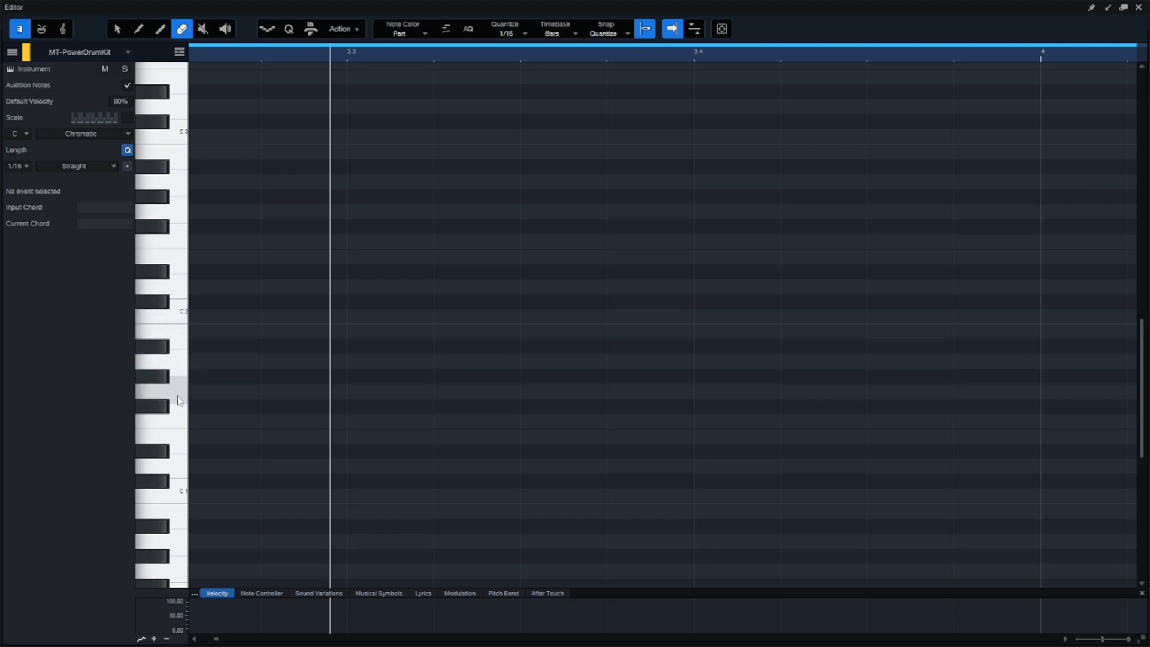
scroll(175, 395, "down", 2)
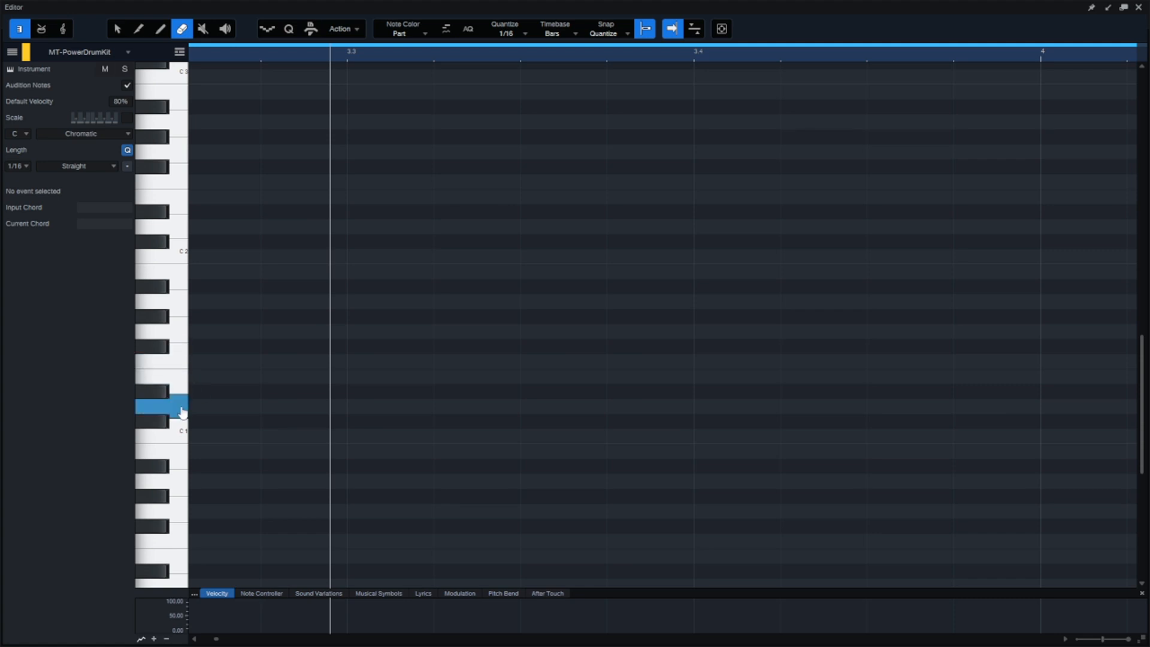
scroll(210, 400, "down", 2)
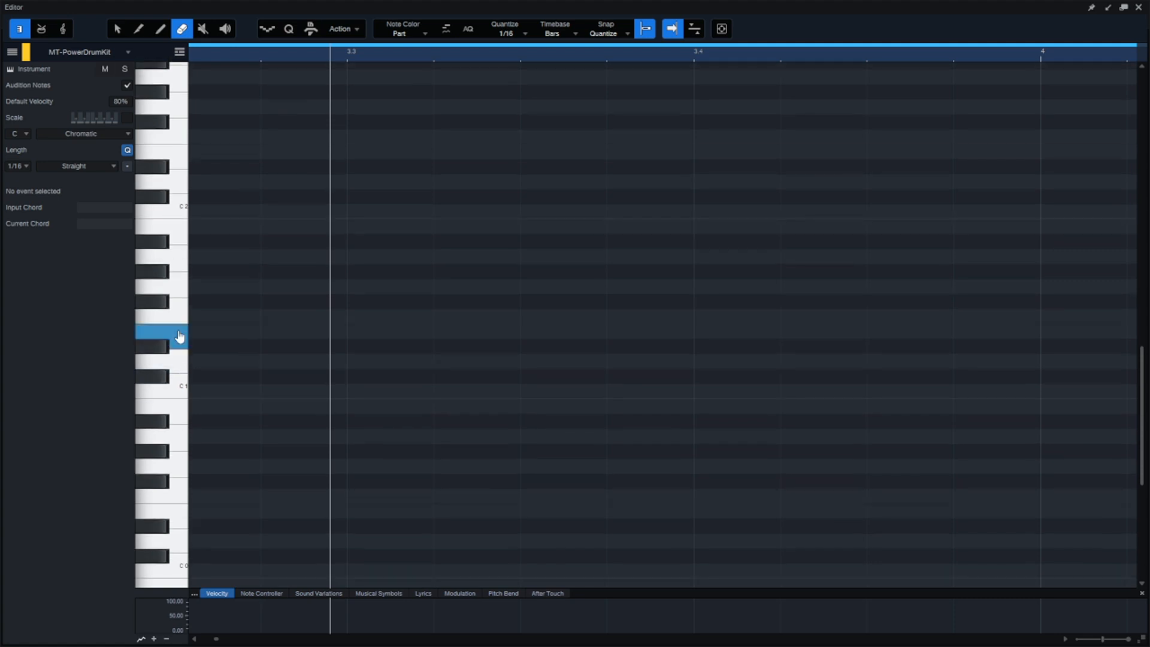
Shrink the detached note editor back to a small window, move it slightly lower and close it
left_click(1123, 8)
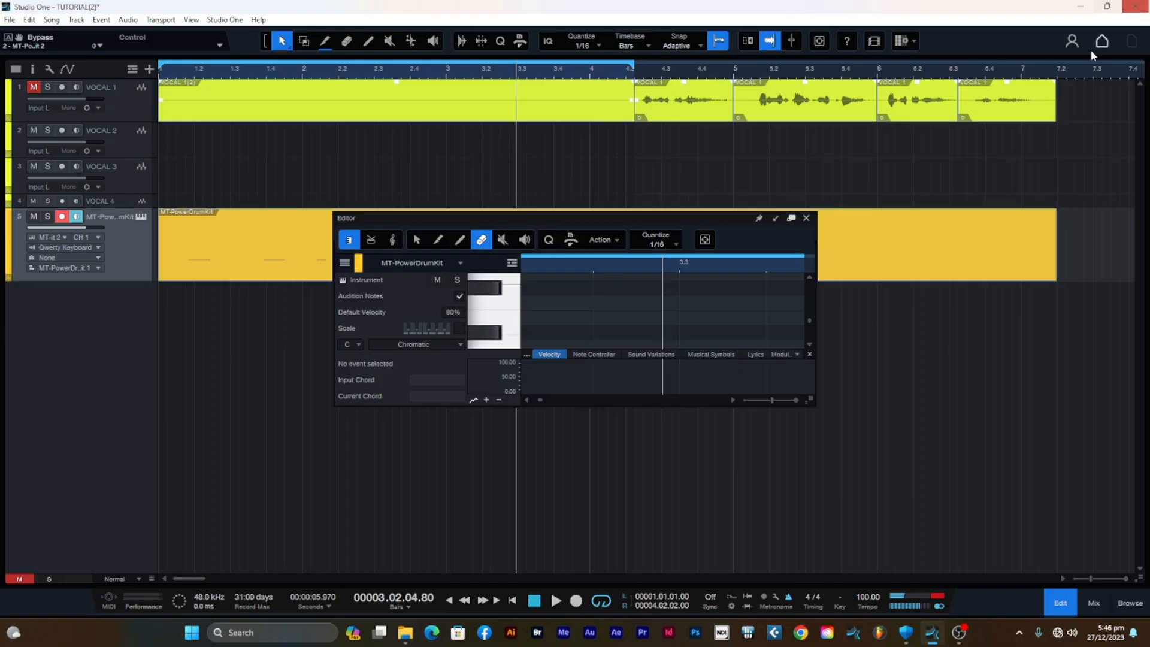
left_click_drag(601, 234, 609, 283)
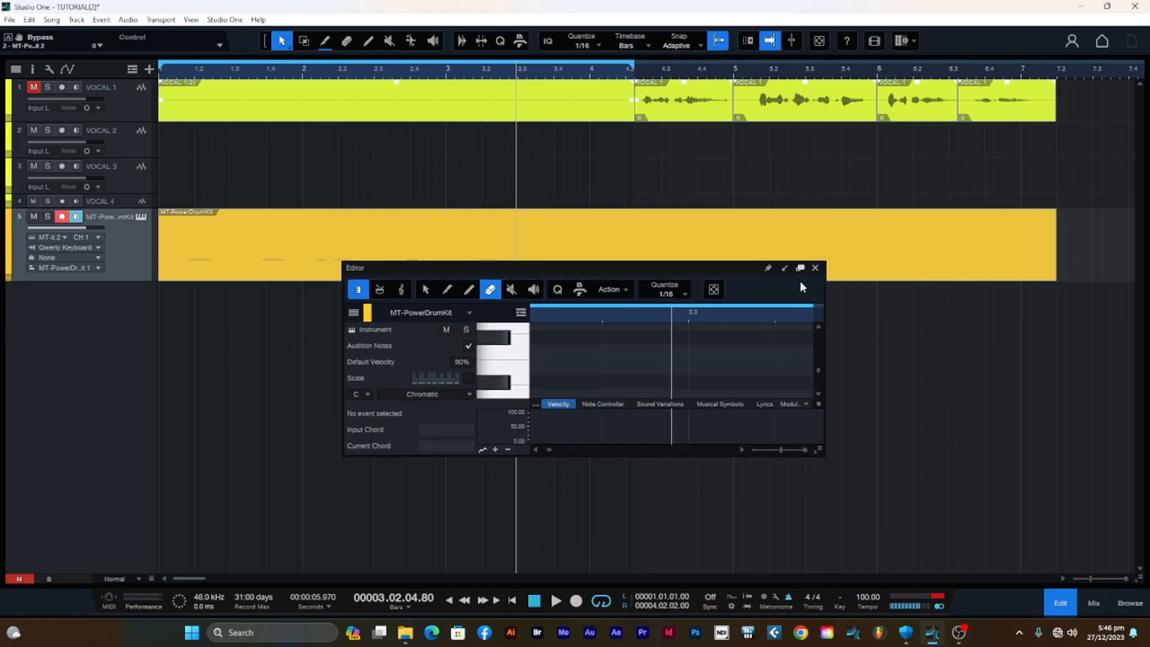
left_click(815, 269)
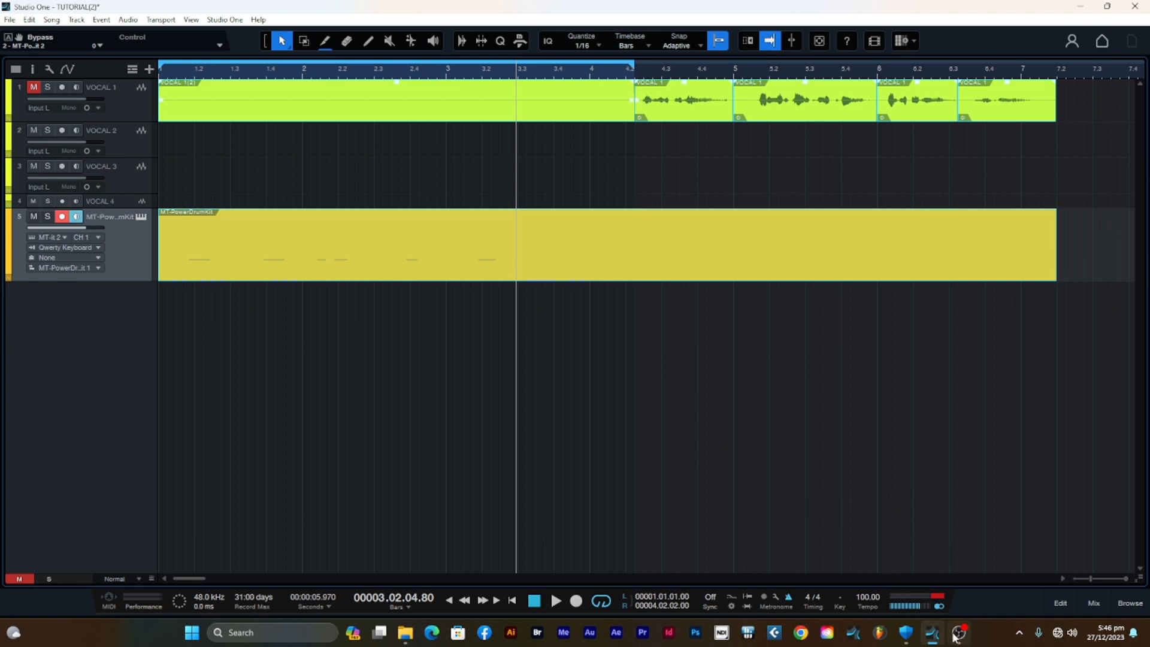
mouse_move(957, 636)
left_click(960, 637)
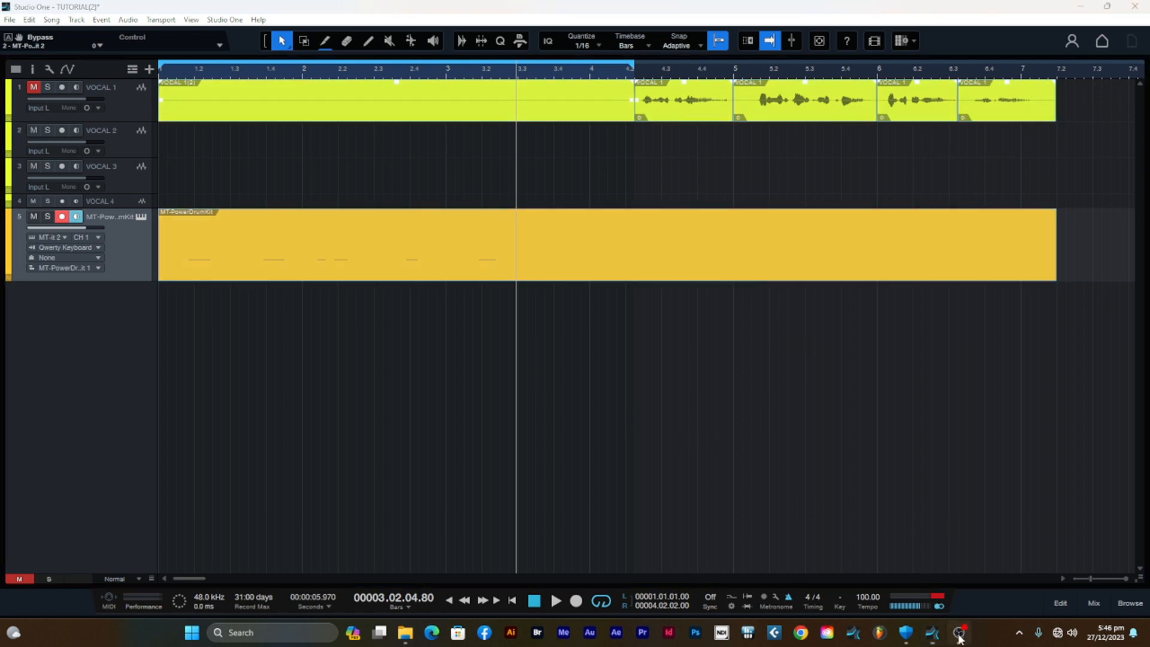